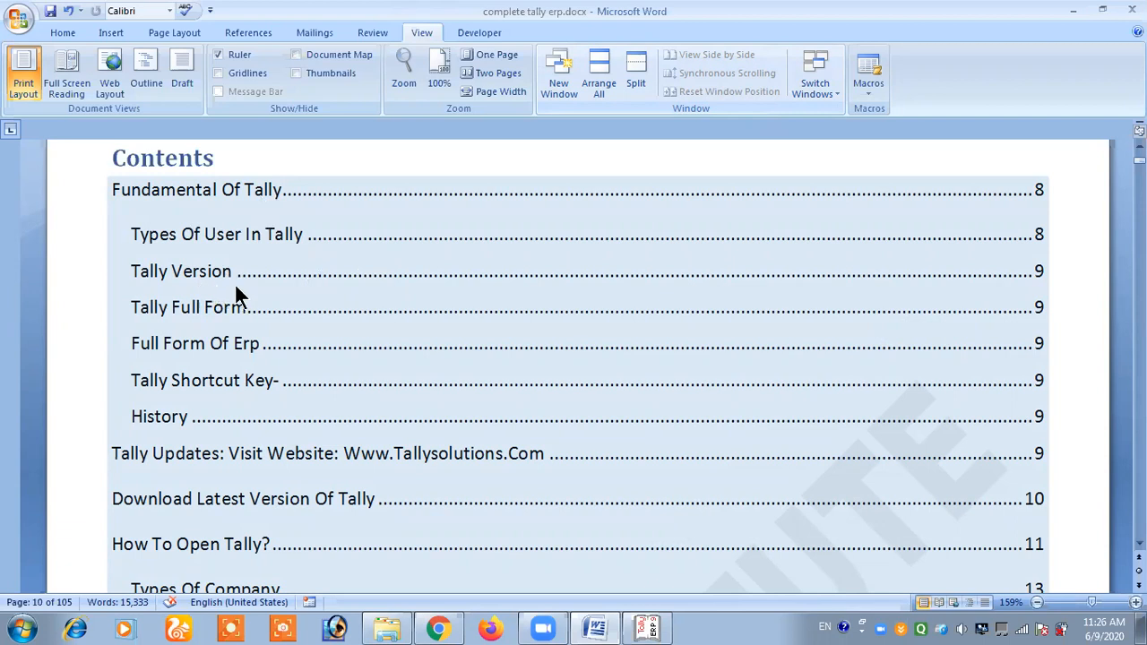
# - Look through the table of contents and jump to the Types Of Company section
pyautogui.scroll(-1, 269, 321)
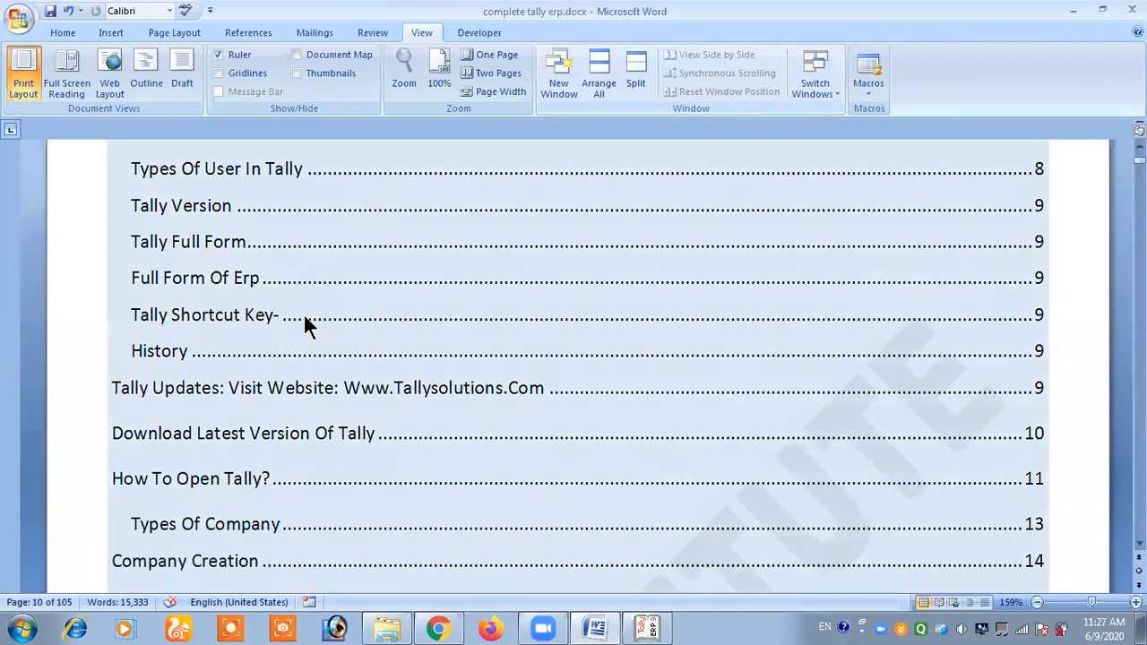
pyautogui.scroll(-1, 259, 349)
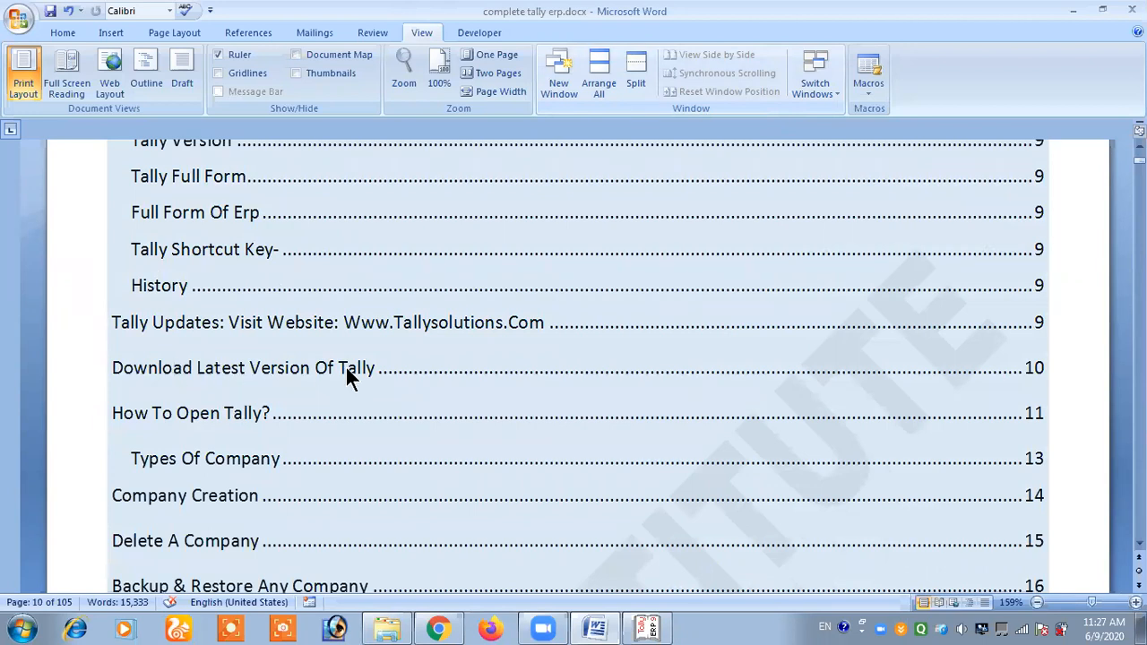
pyautogui.scroll(-2, 174, 356)
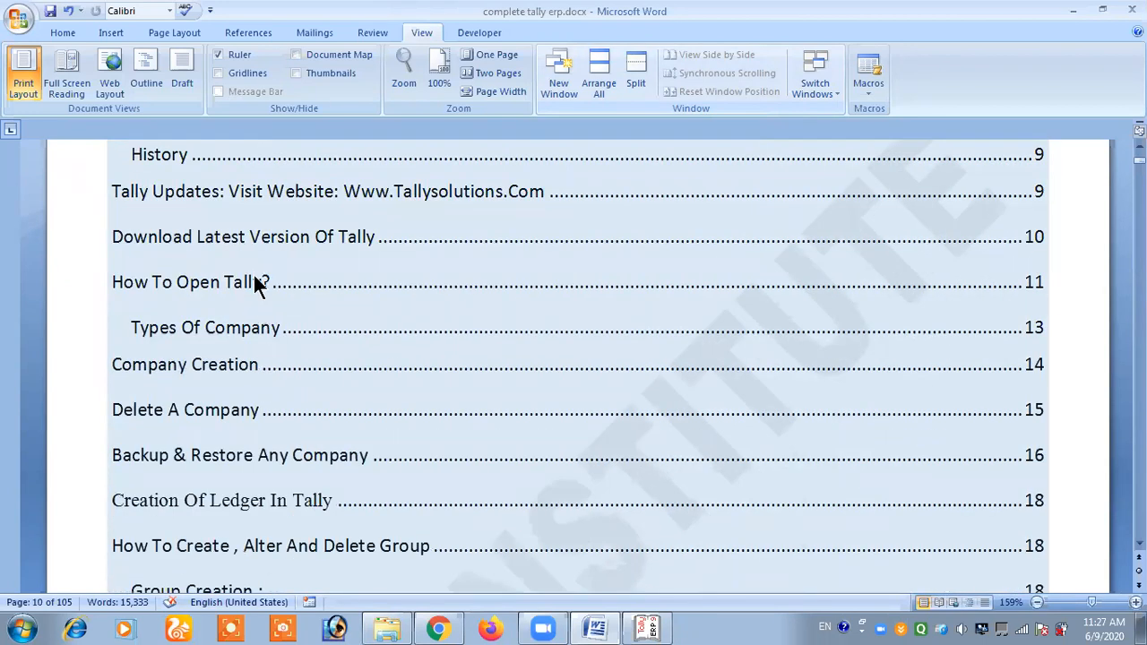
pyautogui.click(254, 272)
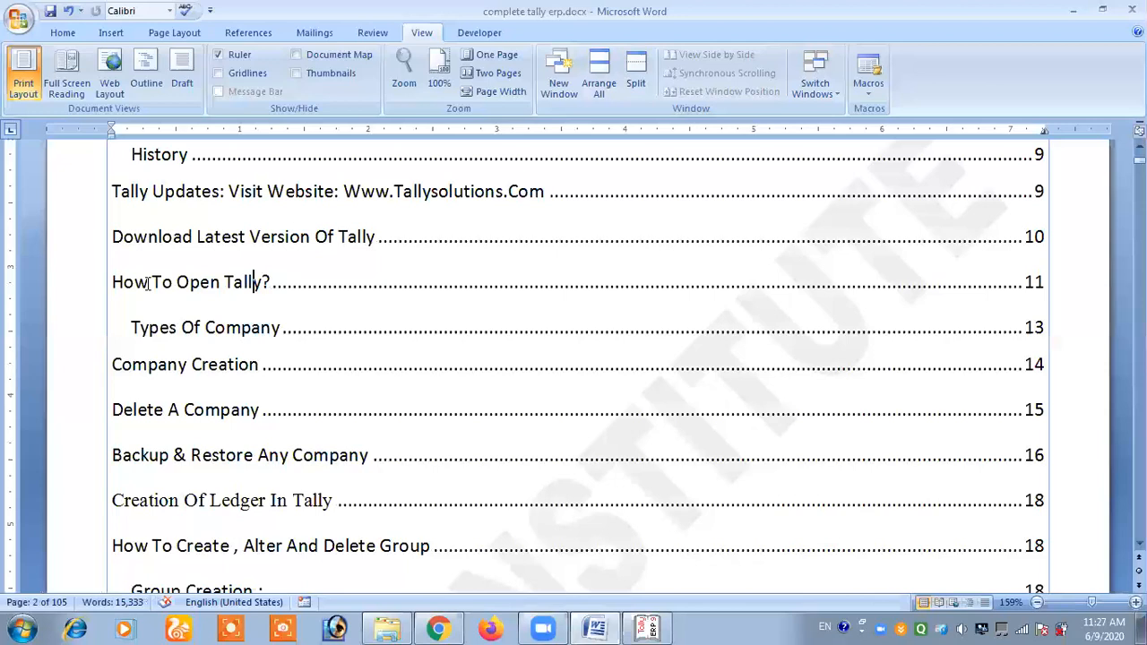
pyautogui.click(148, 283)
pyautogui.moveTo(152, 283); pyautogui.dragTo(235, 292)
pyautogui.click(233, 285)
pyautogui.scroll(-1, 233, 285)
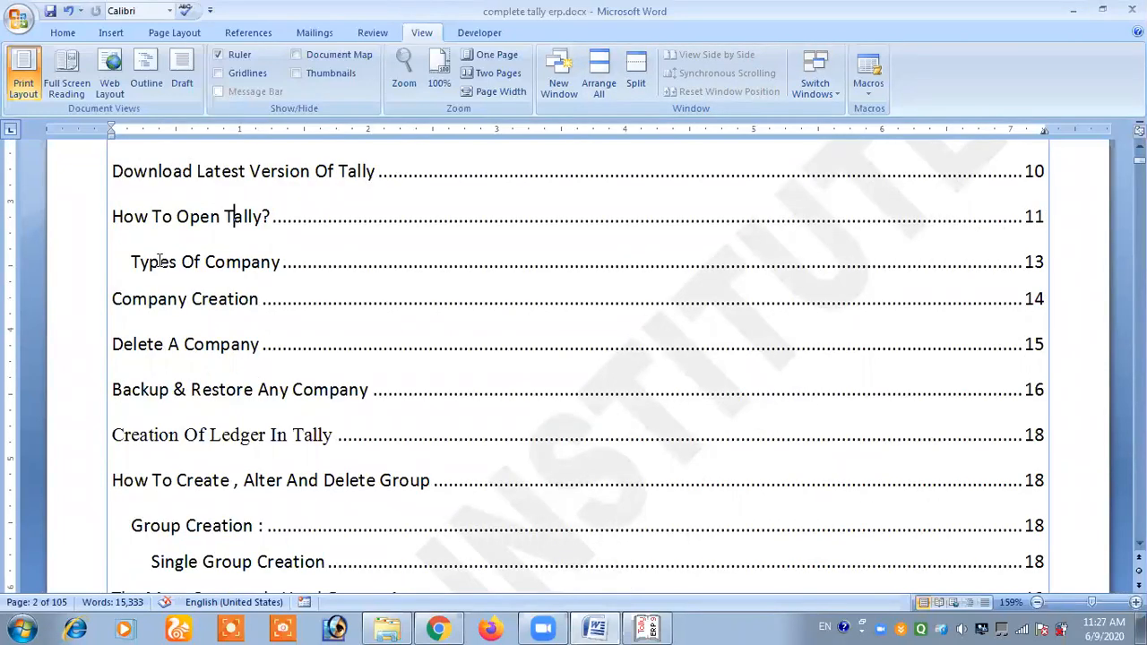
pyautogui.moveTo(158, 262); pyautogui.dragTo(189, 268)
pyautogui.click(206, 268)
pyautogui.click(169, 302)
pyautogui.keyDown('ctrl'); pyautogui.click(231, 265); pyautogui.keyUp('ctrl')
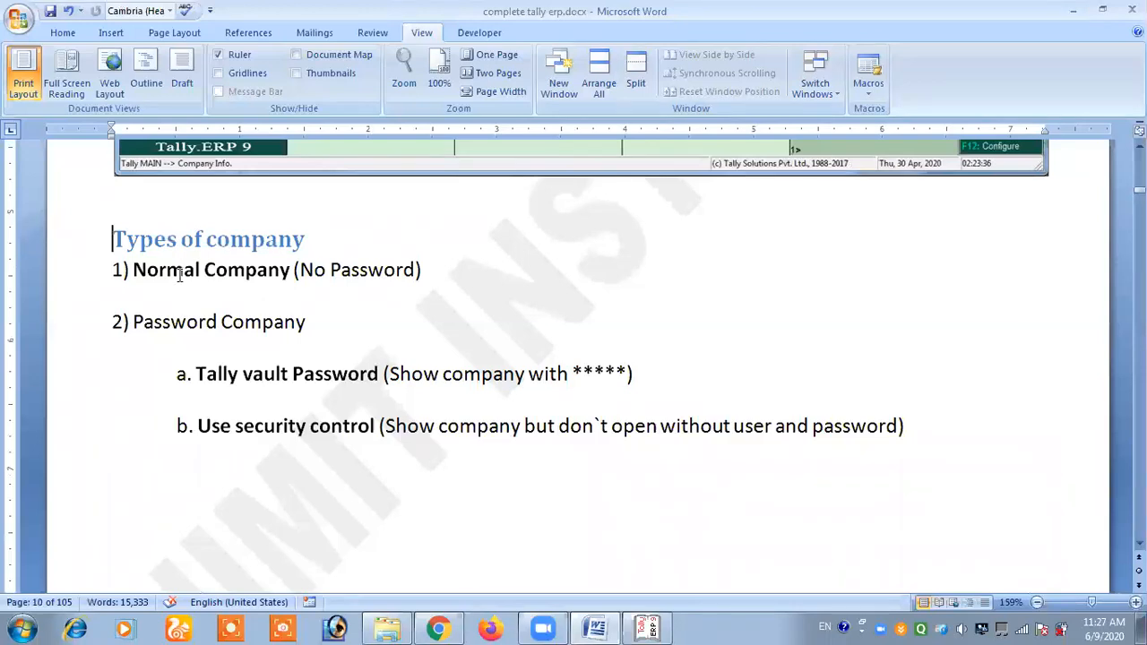
# - Read the Normal Company, Password Company and Tally vault Password entries under Types of company
pyautogui.moveTo(111, 269); pyautogui.dragTo(373, 273)
pyautogui.click(373, 273)
pyautogui.moveTo(113, 322); pyautogui.dragTo(243, 326)
pyautogui.click(243, 326)
pyautogui.moveTo(195, 376); pyautogui.dragTo(299, 377)
pyautogui.hotkey('ctrl', 'b')
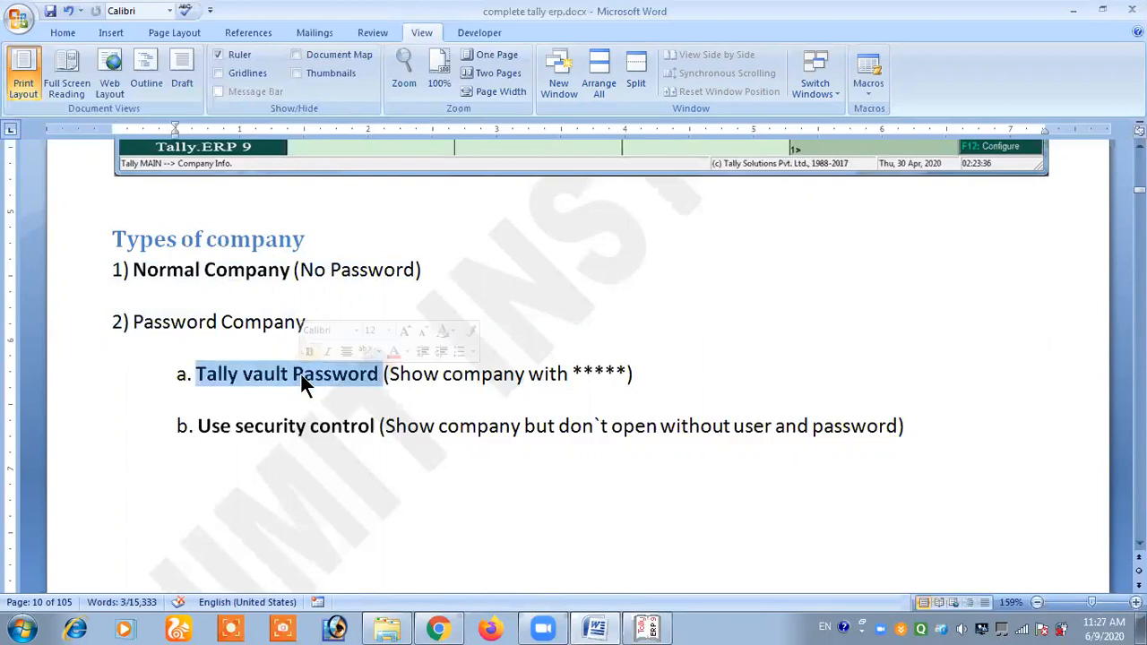
pyautogui.click(301, 374)
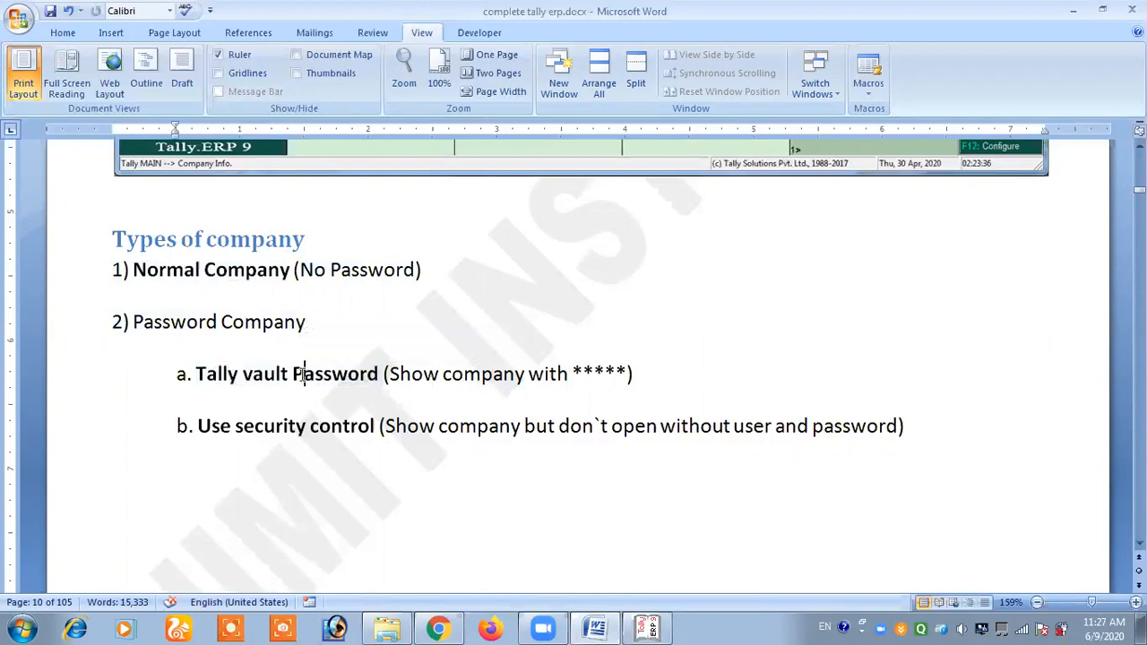
pyautogui.doubleClick(598, 371)
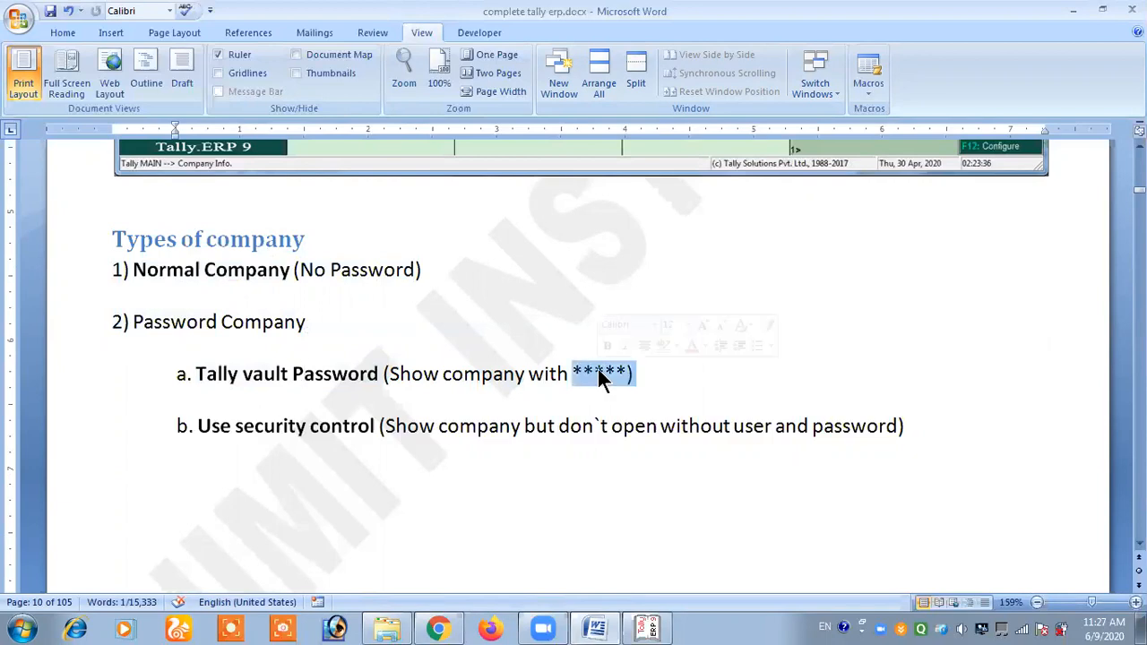
# - Read the Use security control entry and its note about user and password
pyautogui.click(298, 429)
pyautogui.moveTo(220, 435)
pyautogui.mouseDown()
pyautogui.moveTo(314, 437)
pyautogui.moveTo(199, 436)
pyautogui.mouseUp()
pyautogui.click(316, 438)
pyautogui.click(325, 443)
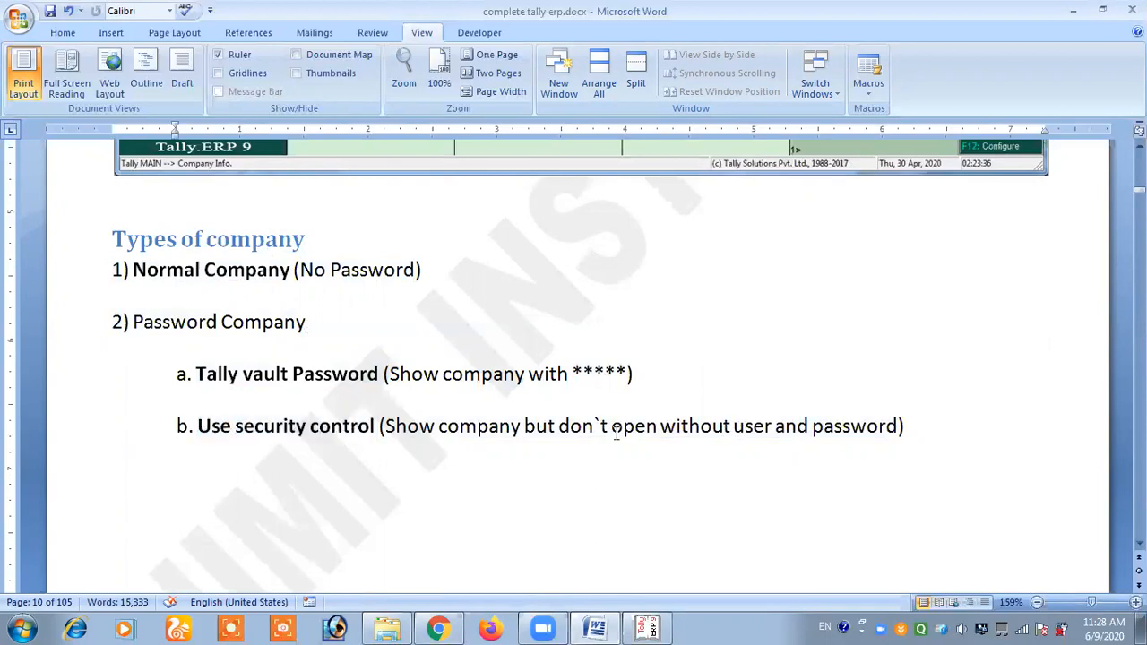
pyautogui.moveTo(735, 437); pyautogui.dragTo(840, 443)
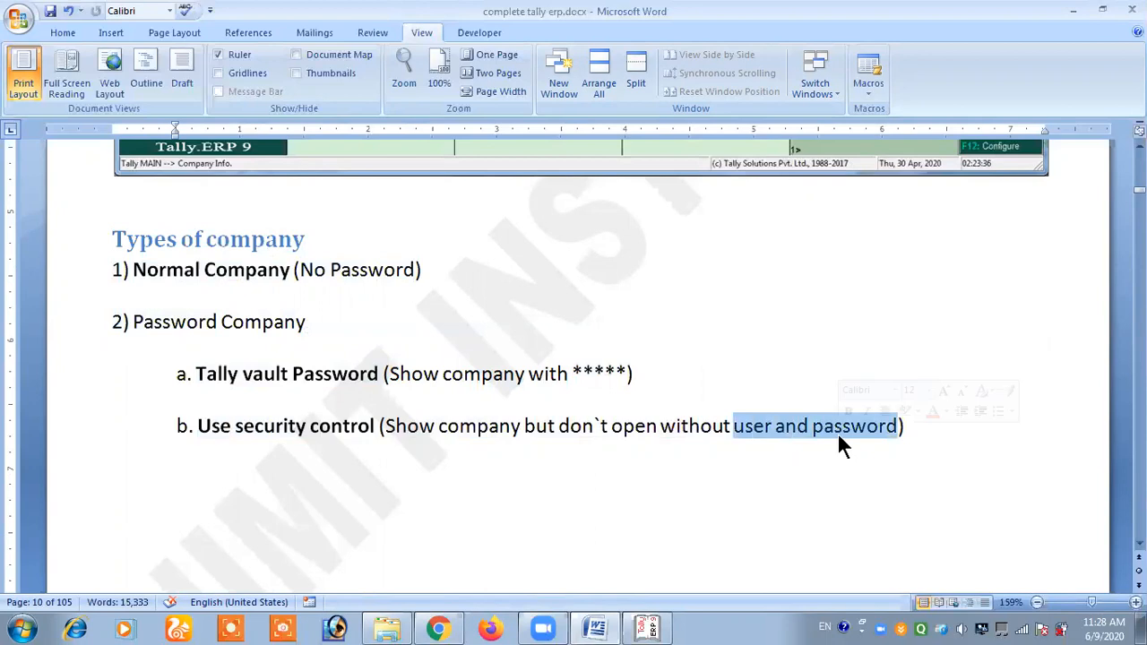
pyautogui.click(753, 430)
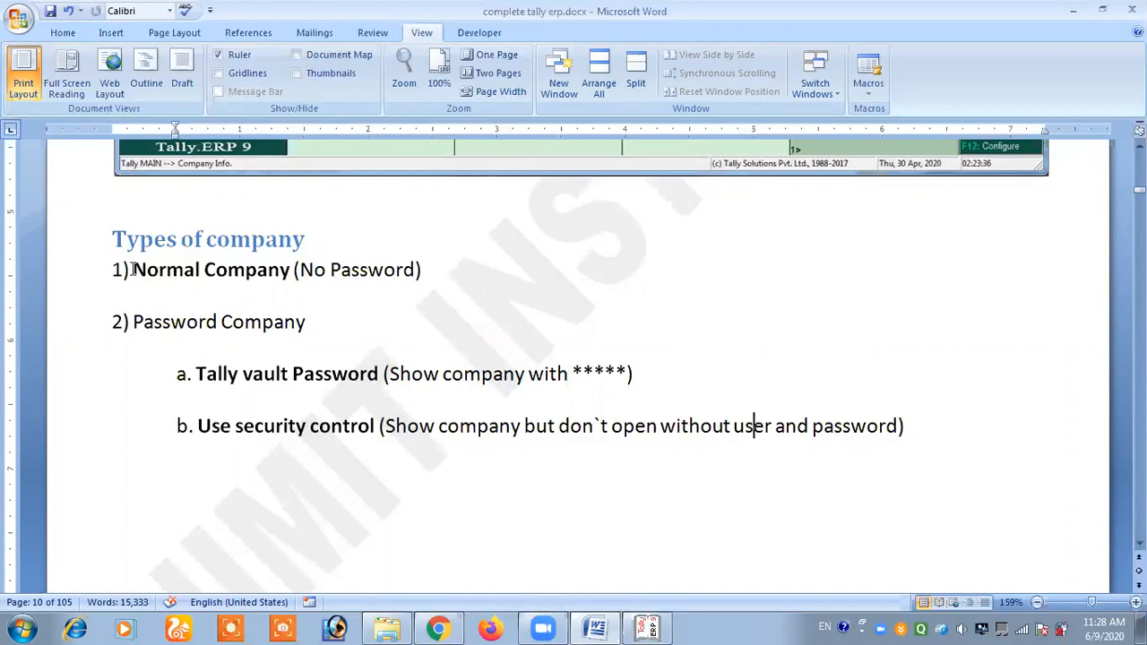
# - Review the Normal Company, Tally vault Password and Use security control entries once more
pyautogui.moveTo(109, 270); pyautogui.dragTo(327, 275)
pyautogui.click(327, 272)
pyautogui.moveTo(194, 374); pyautogui.dragTo(341, 385)
pyautogui.click(287, 432)
pyautogui.moveTo(199, 427); pyautogui.dragTo(374, 428)
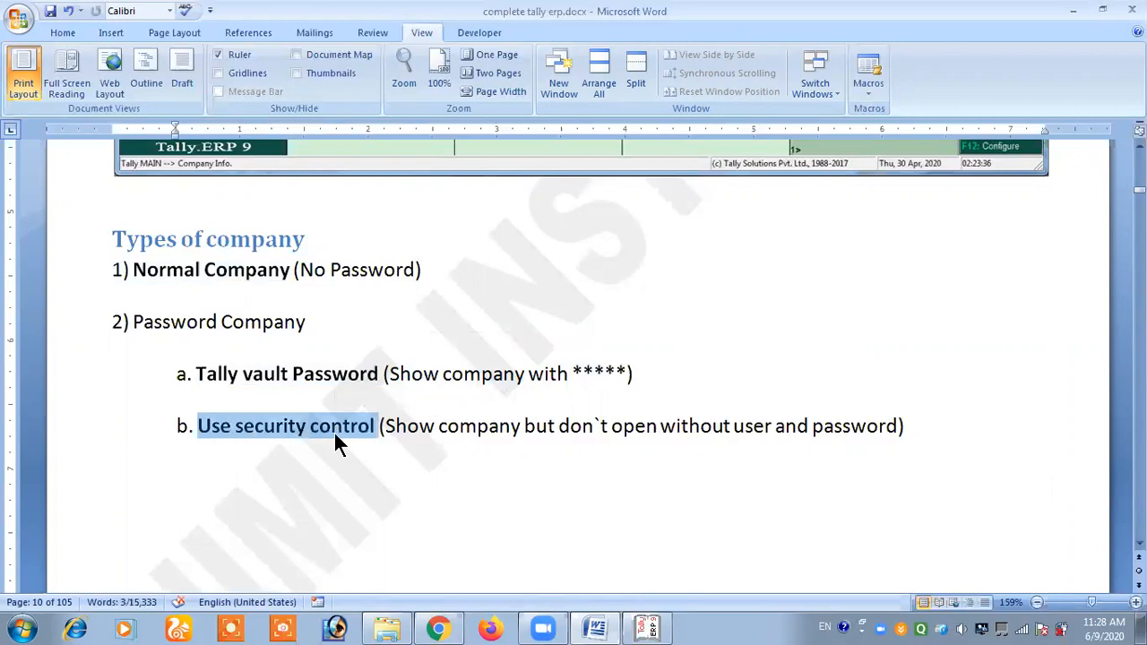
pyautogui.hotkey('ctrl', 'b')
pyautogui.click(333, 430)
# - View the first method under Company Creation in the document and check the selected company in Tally.ERP 9
pyautogui.scroll(-4, 363, 385)
pyautogui.scroll(-4, 363, 385)
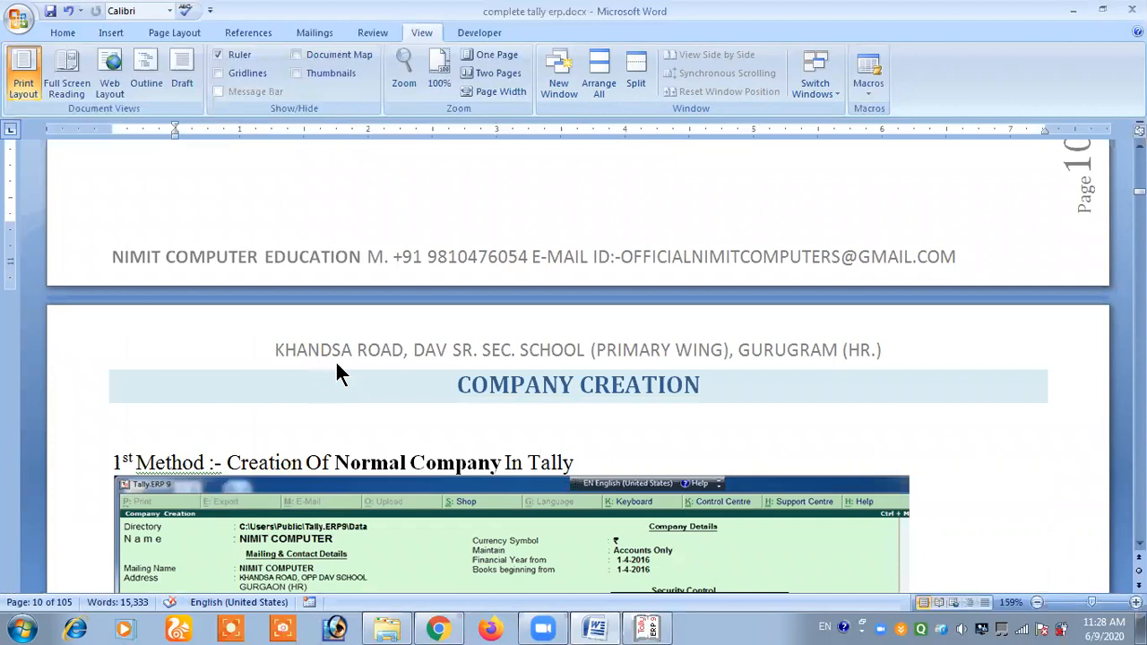
pyautogui.scroll(-3, 337, 373)
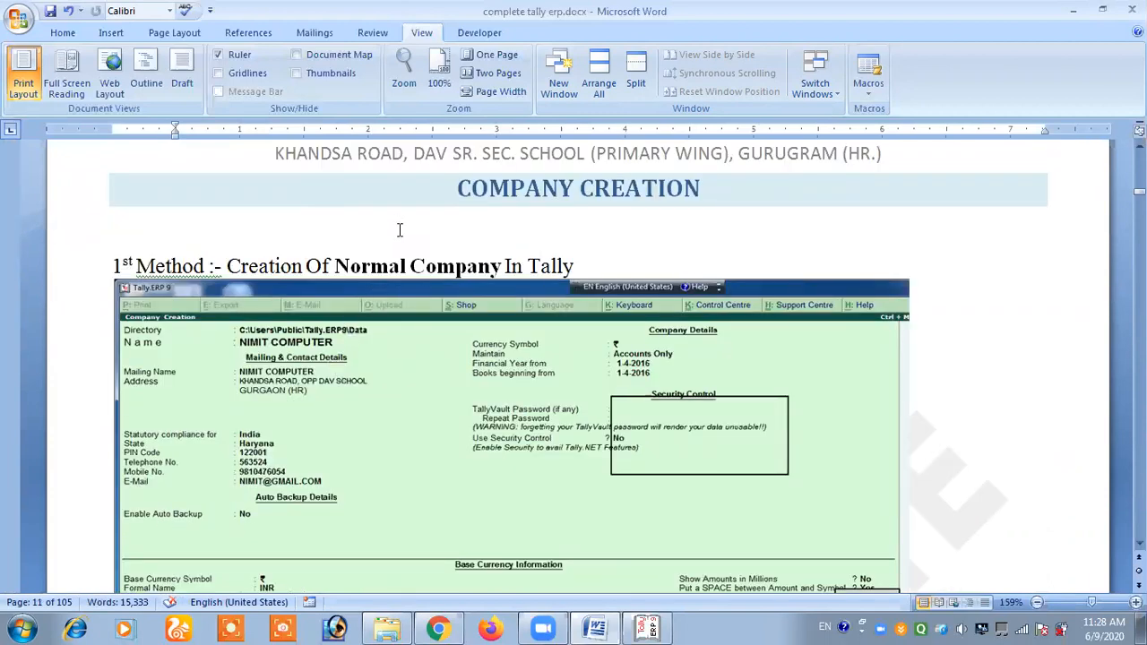
pyautogui.click(646, 624)
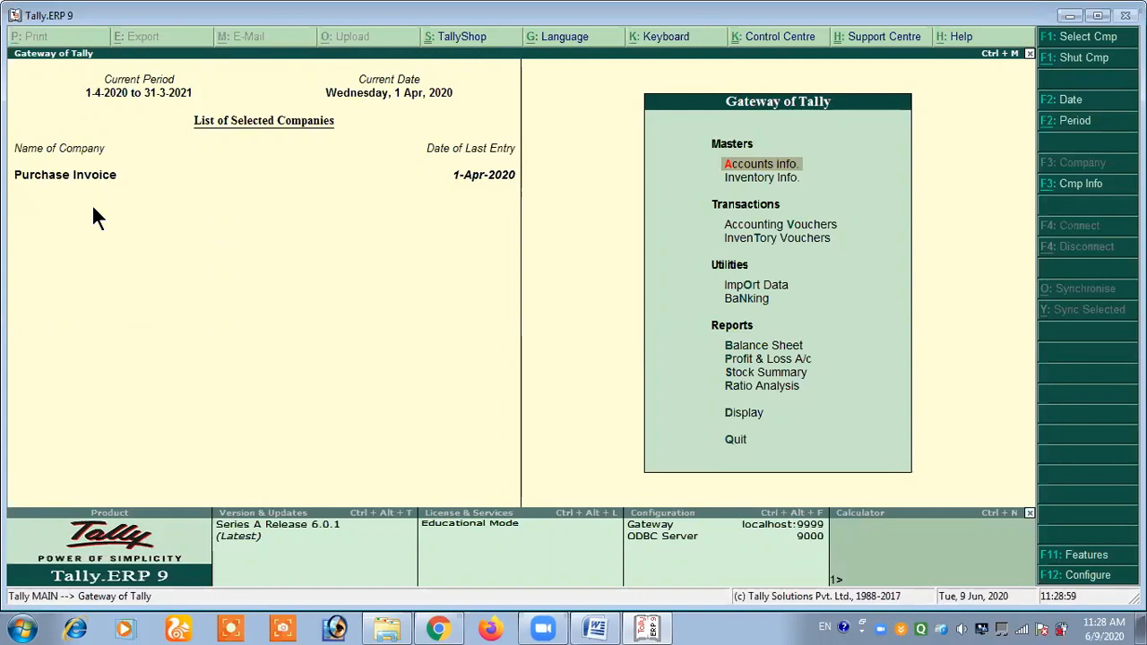
# - Return to the Word document and read the Go to Create Company instructions for when a company is already selected
pyautogui.click(595, 628)
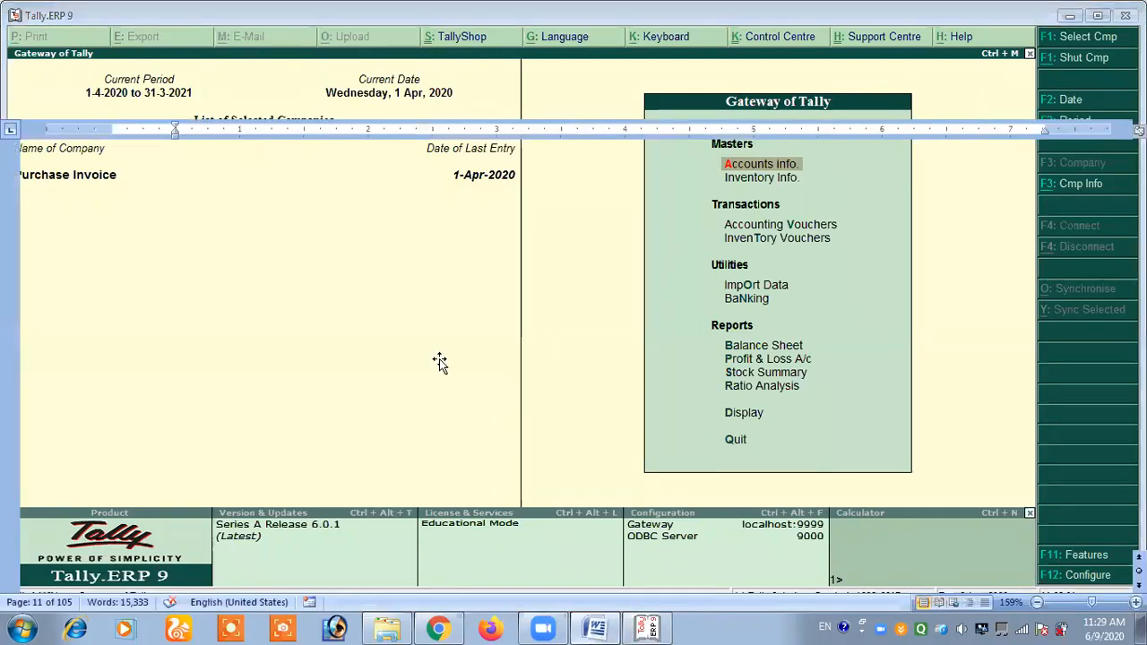
pyautogui.scroll(12, 306, 305)
pyautogui.scroll(-3, 306, 306)
pyautogui.moveTo(131, 309); pyautogui.dragTo(380, 312)
pyautogui.click(359, 311)
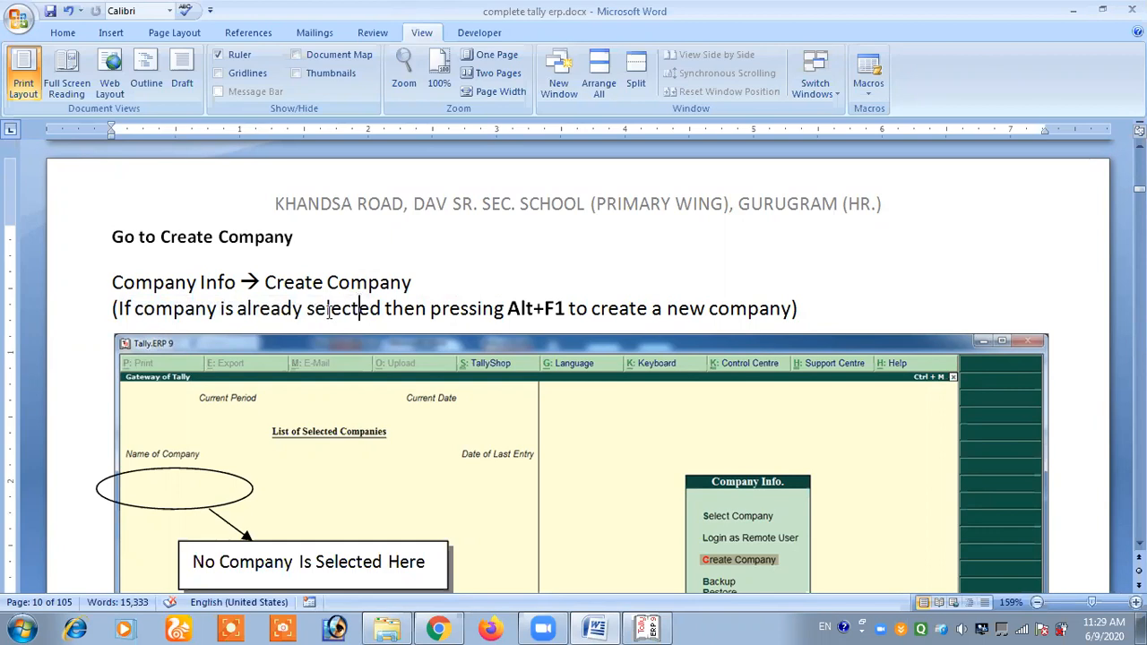
pyautogui.moveTo(397, 312); pyautogui.dragTo(566, 316)
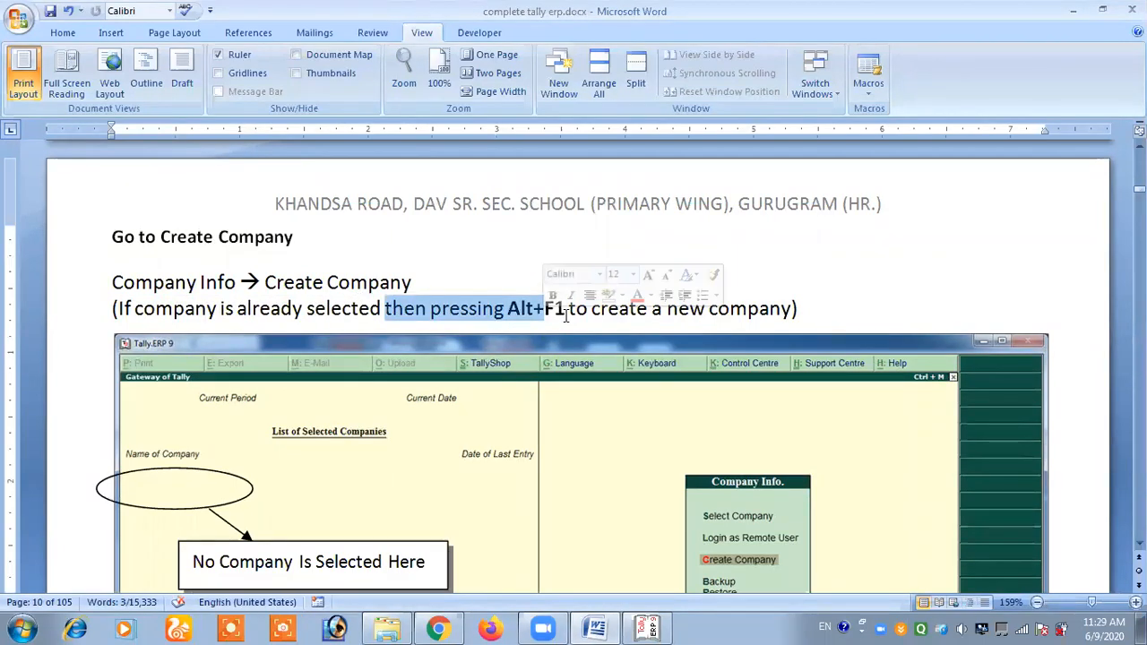
pyautogui.click(565, 316)
pyautogui.moveTo(627, 310); pyautogui.dragTo(730, 308)
pyautogui.click(730, 306)
# - Switch to Tally.ERP 9 and bring up the Company Info. options
pyautogui.click(647, 627)
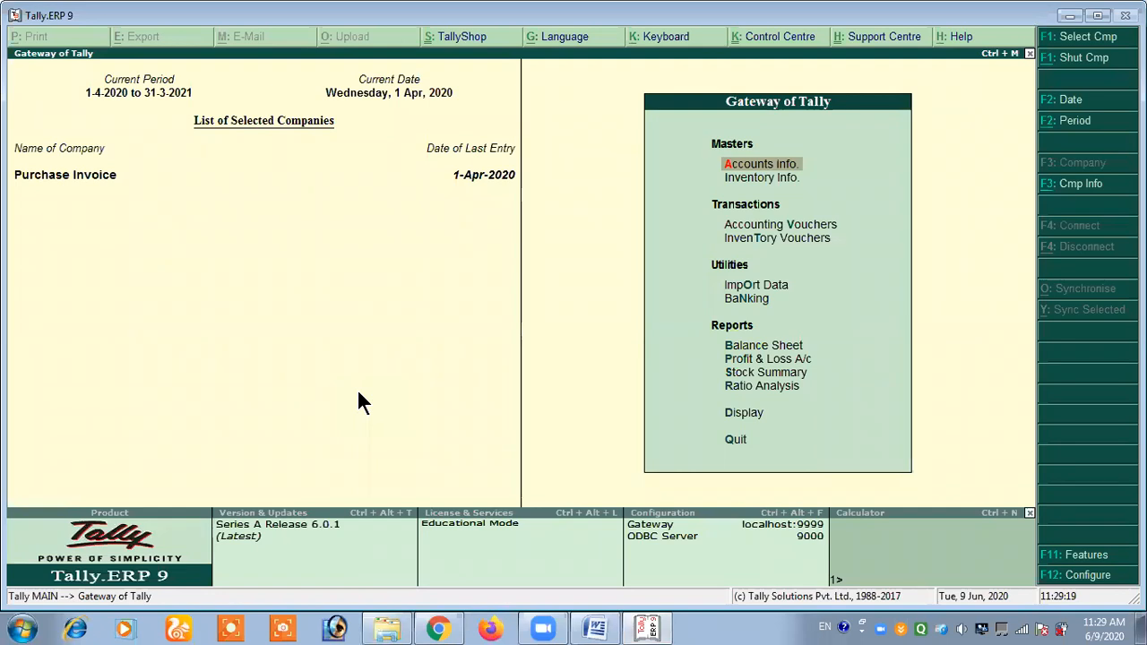
pyautogui.hotkey('alt', 'F1')
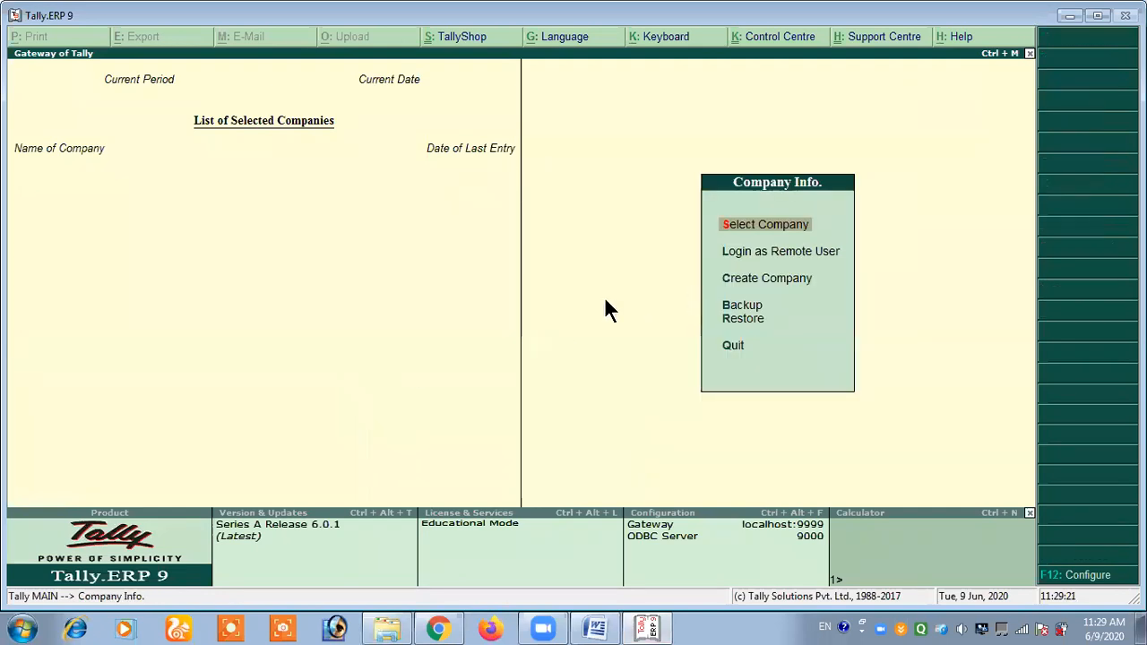
pyautogui.press('Down')
pyautogui.press('Down')
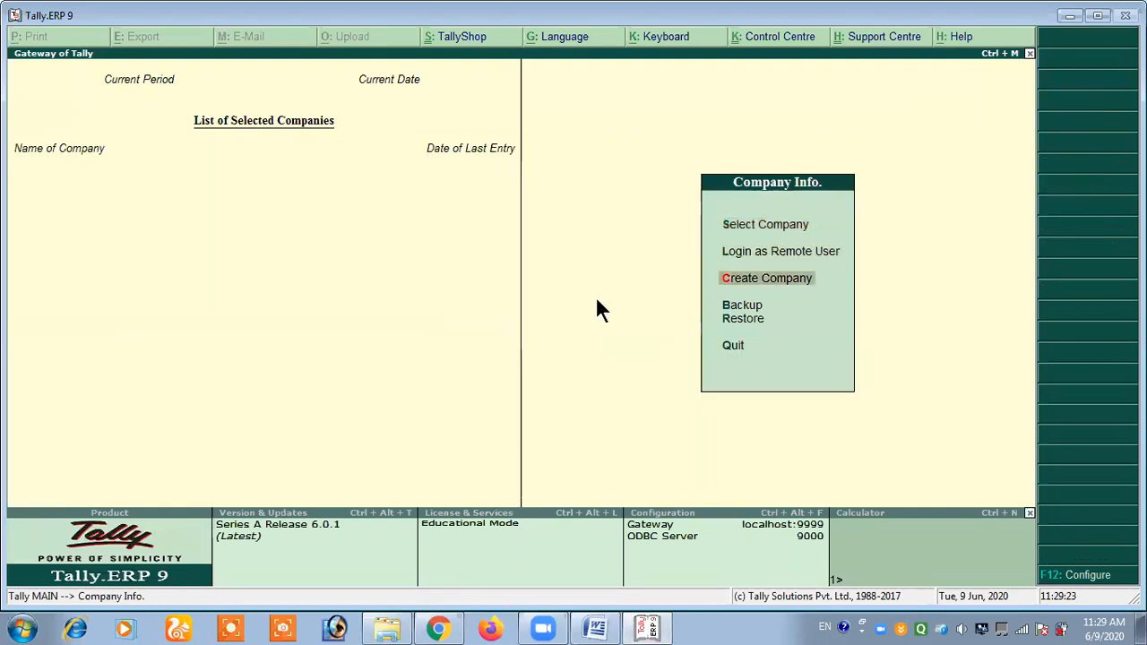
pyautogui.press('Return')
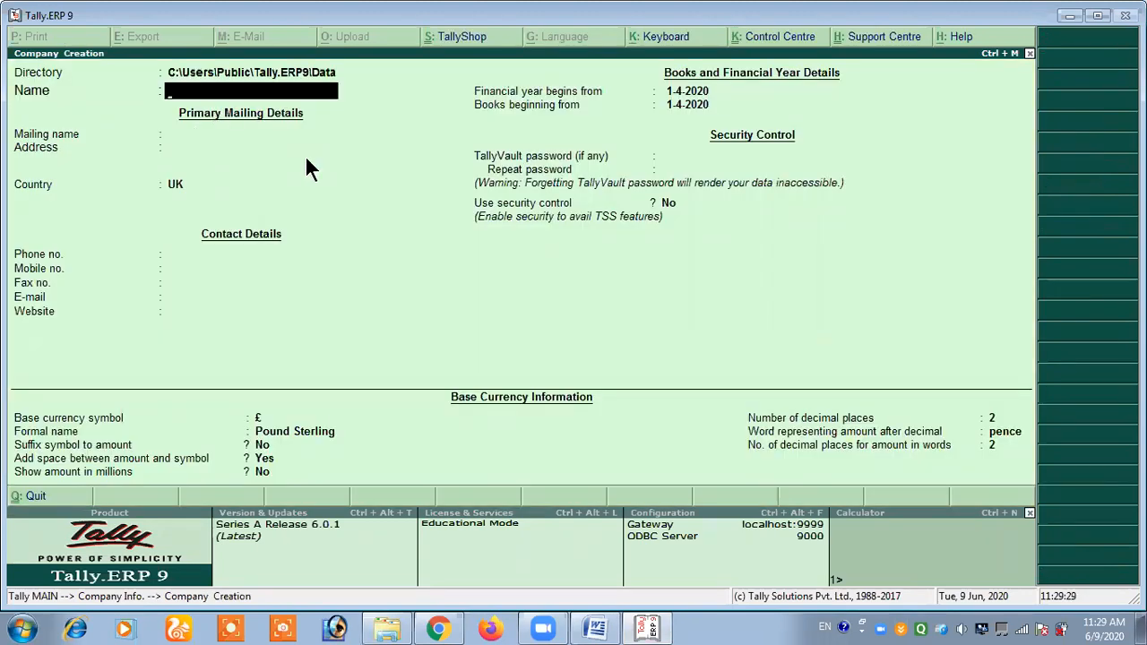
pyautogui.write('NIMIT COMPUTER')
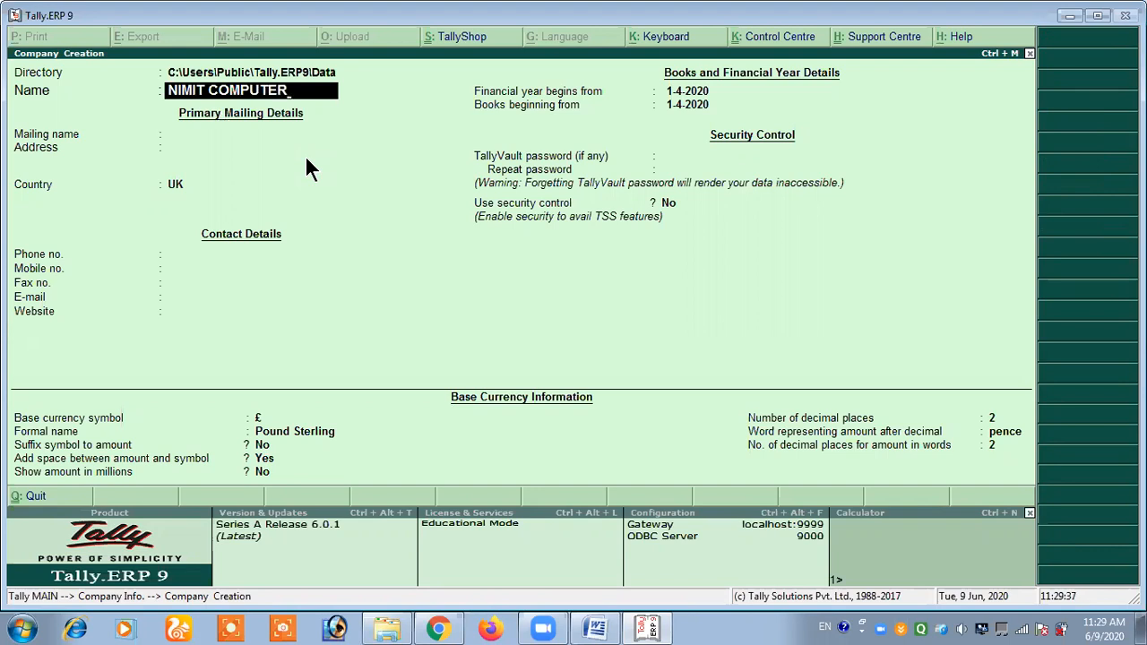
pyautogui.press('Escape')
pyautogui.press('Escape')
pyautogui.press('y')
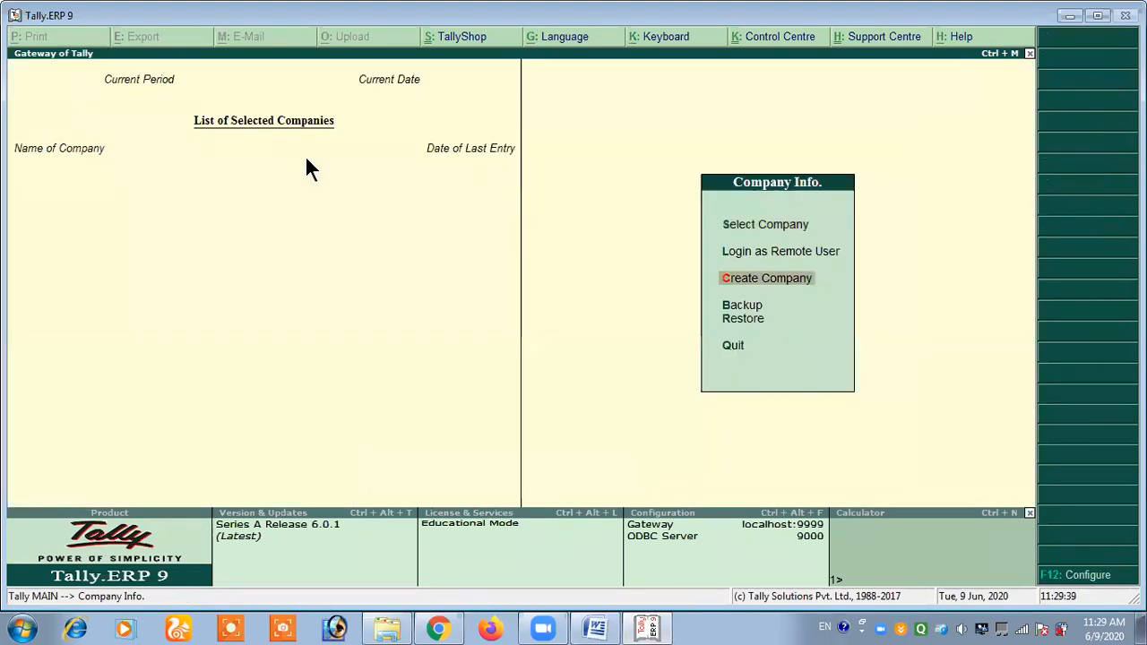
# - Look through the list of existing companies and leave it without selecting one
pyautogui.press('Up')
pyautogui.press('Up')
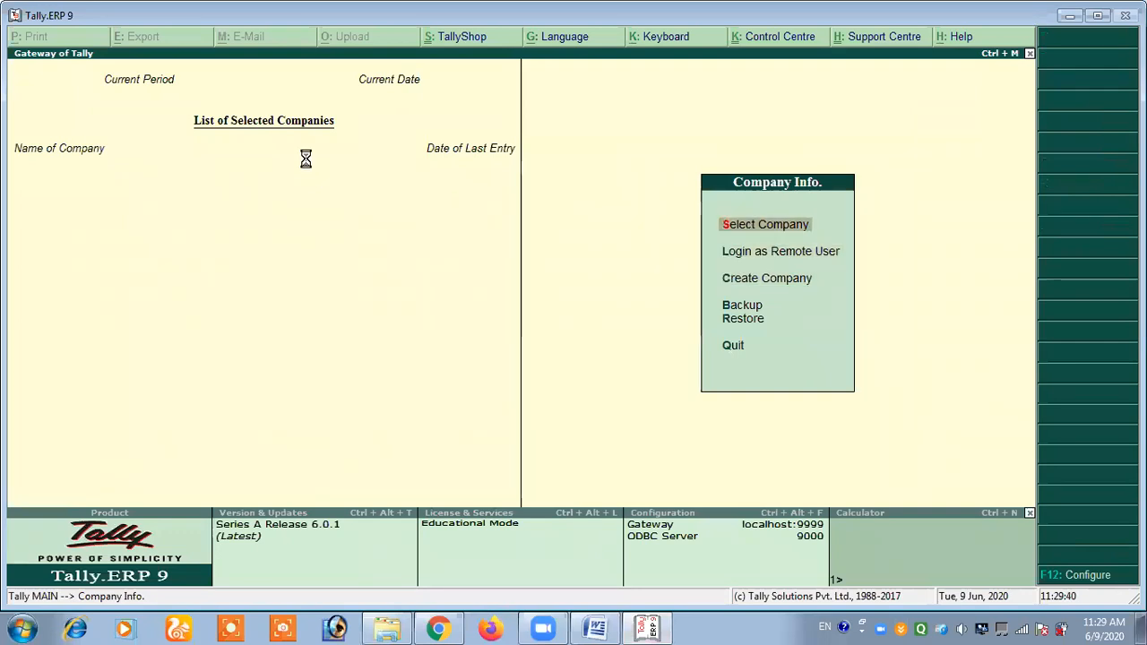
pyautogui.press('Return')
pyautogui.press('Down')
pyautogui.press('Down')
pyautogui.press('Down')
pyautogui.press('Down')
pyautogui.press('Down')
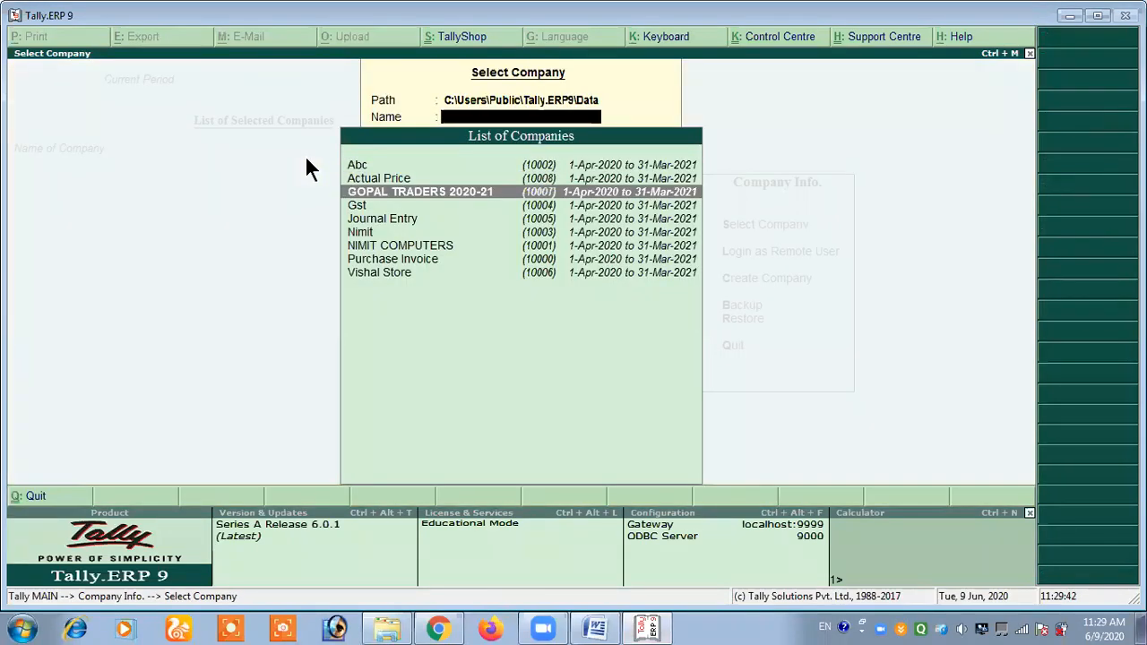
pyautogui.press('Down')
pyautogui.press('Down')
pyautogui.press('Down')
pyautogui.press('Up')
pyautogui.press('Up')
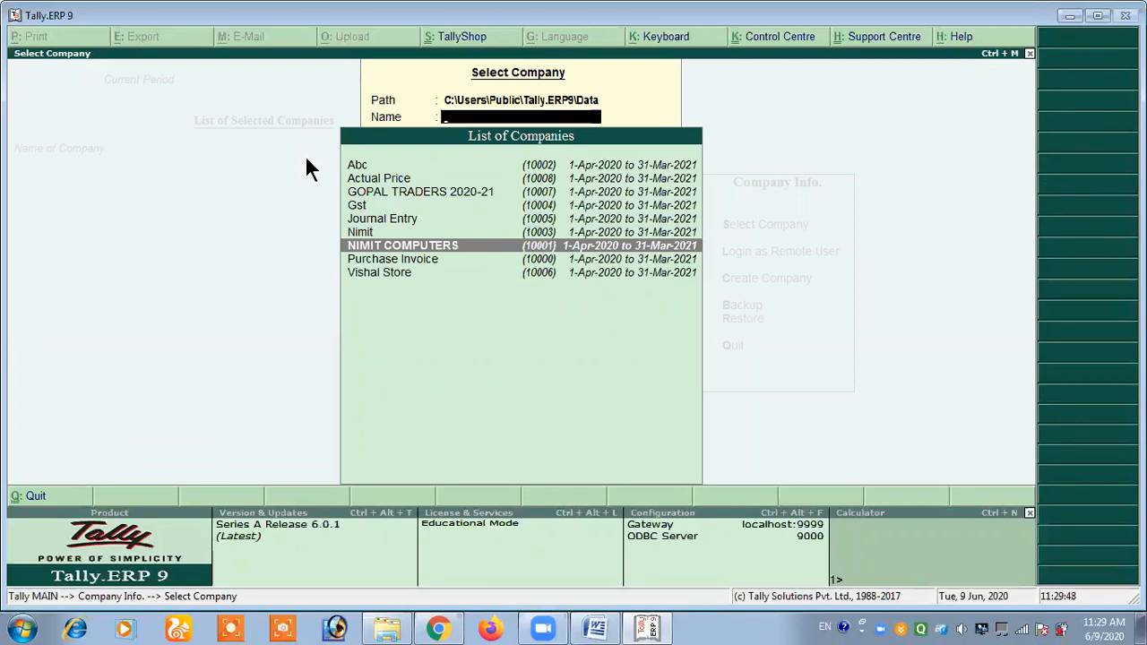
pyautogui.press('Escape')
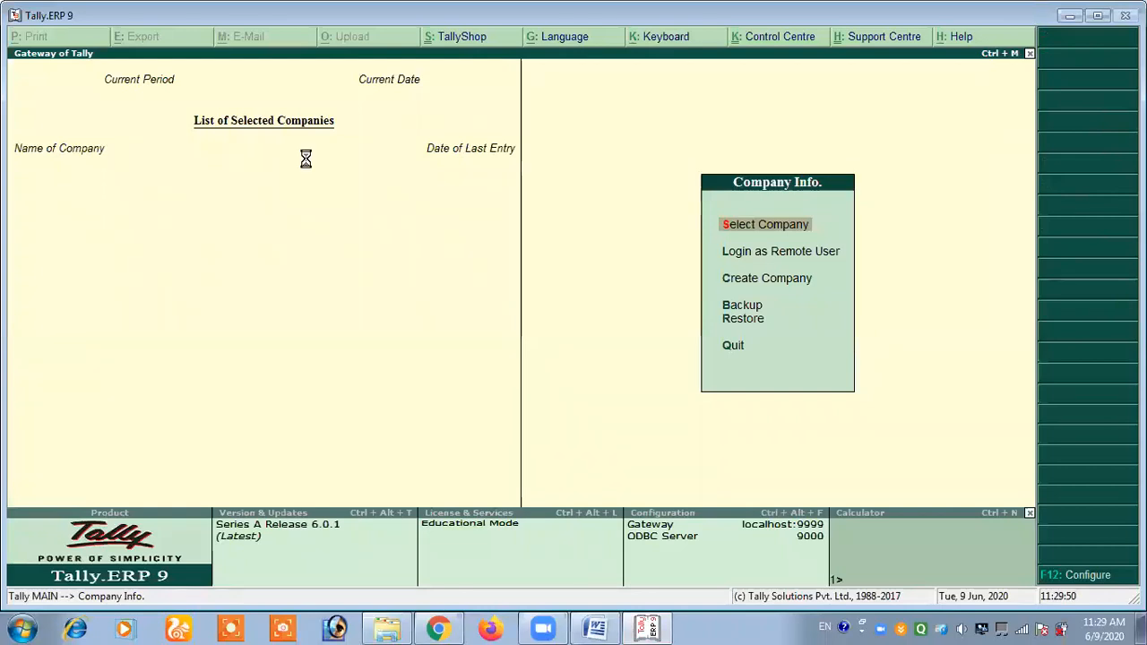
pyautogui.press('Return')
pyautogui.press('Down')
pyautogui.press('Down')
pyautogui.press('Down')
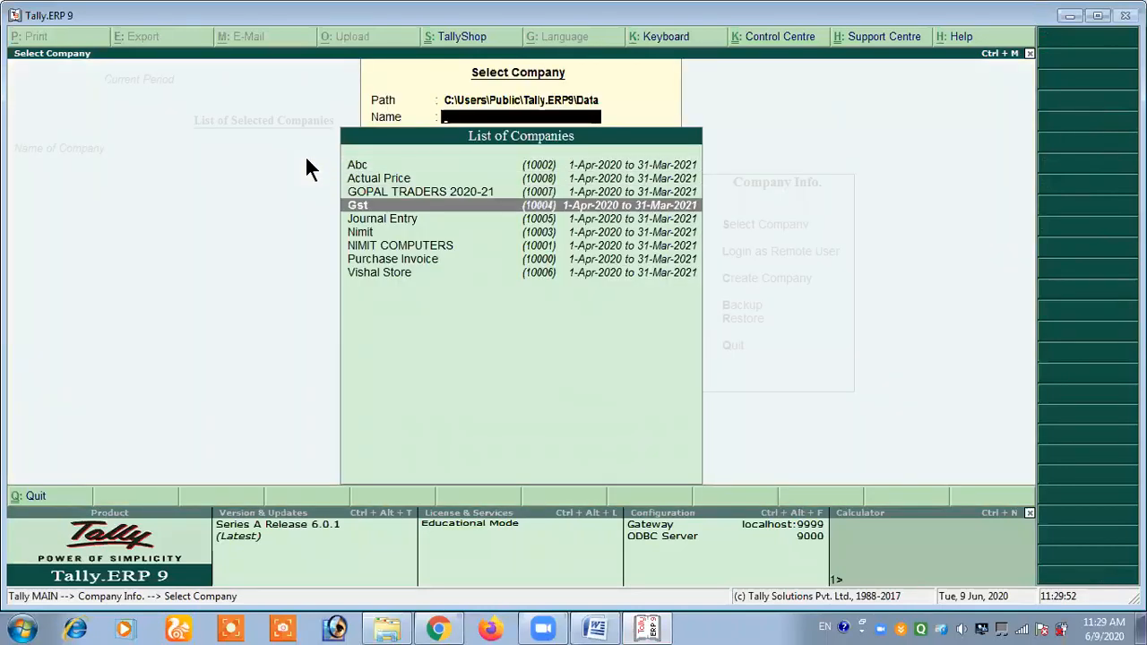
pyautogui.press('Escape')
# - Start creating a company named MARUTI 1 and keep the same text as its mailing name
pyautogui.press('Down')
pyautogui.press('Down')
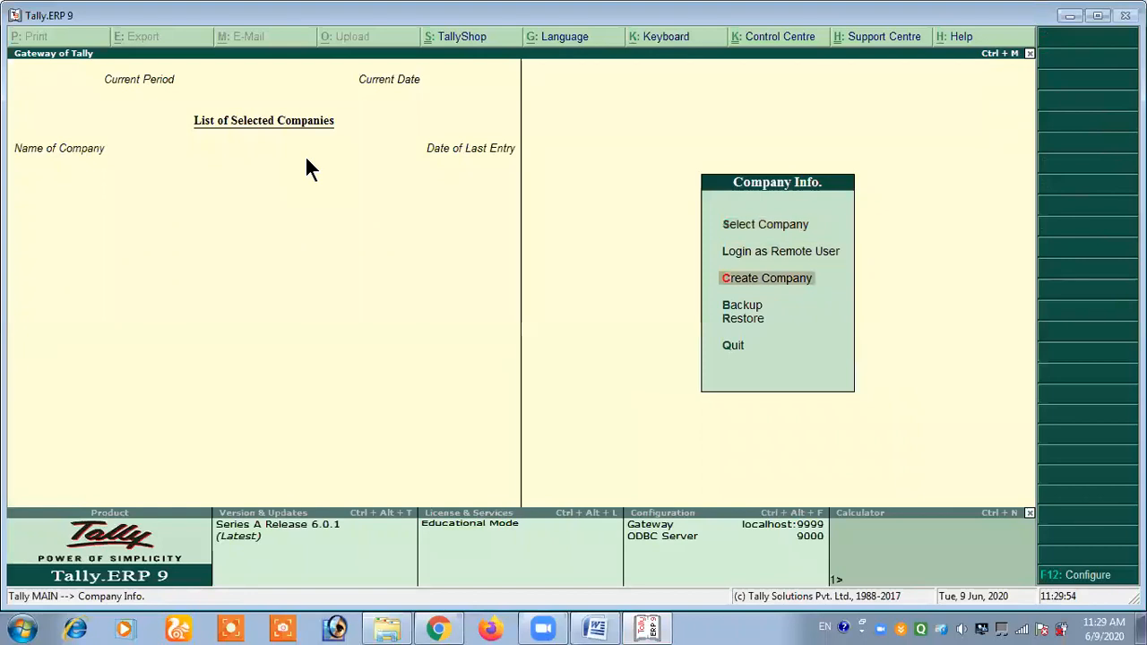
pyautogui.press('Return')
pyautogui.write('MARU')
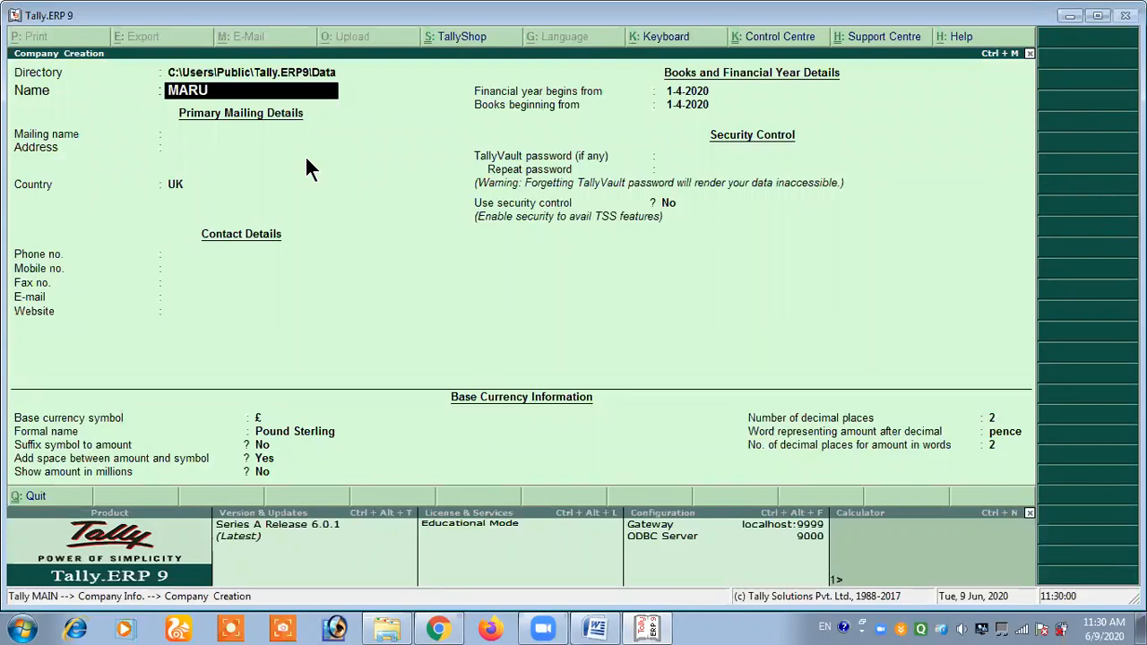
pyautogui.write('TI 1')
pyautogui.press('Return')
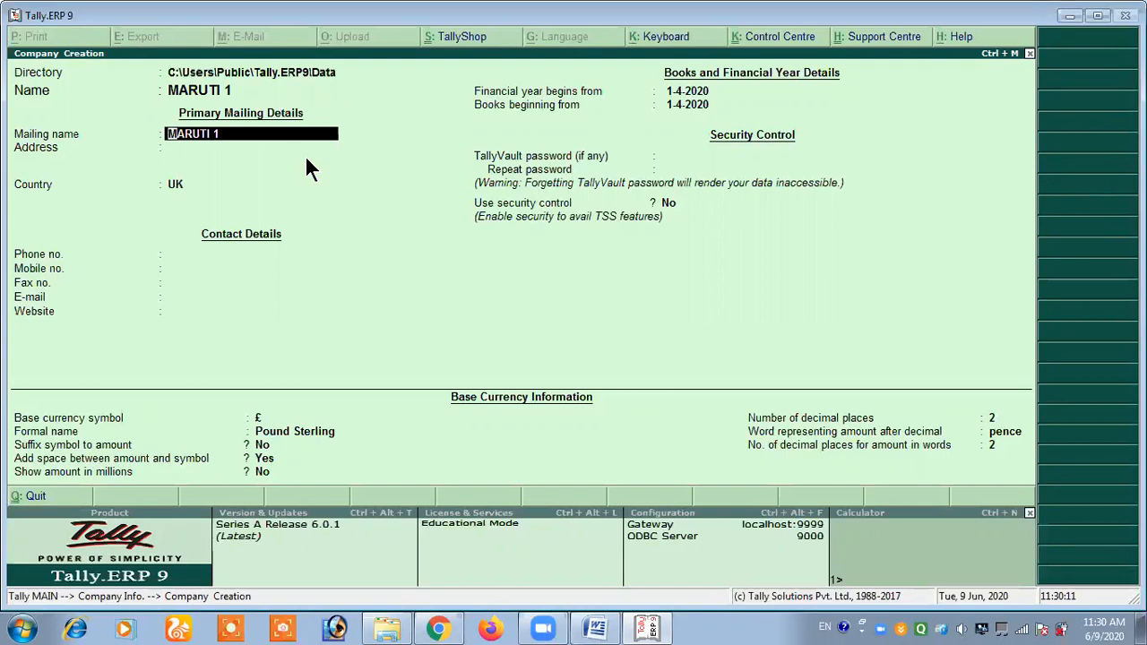
pyautogui.press('Return')
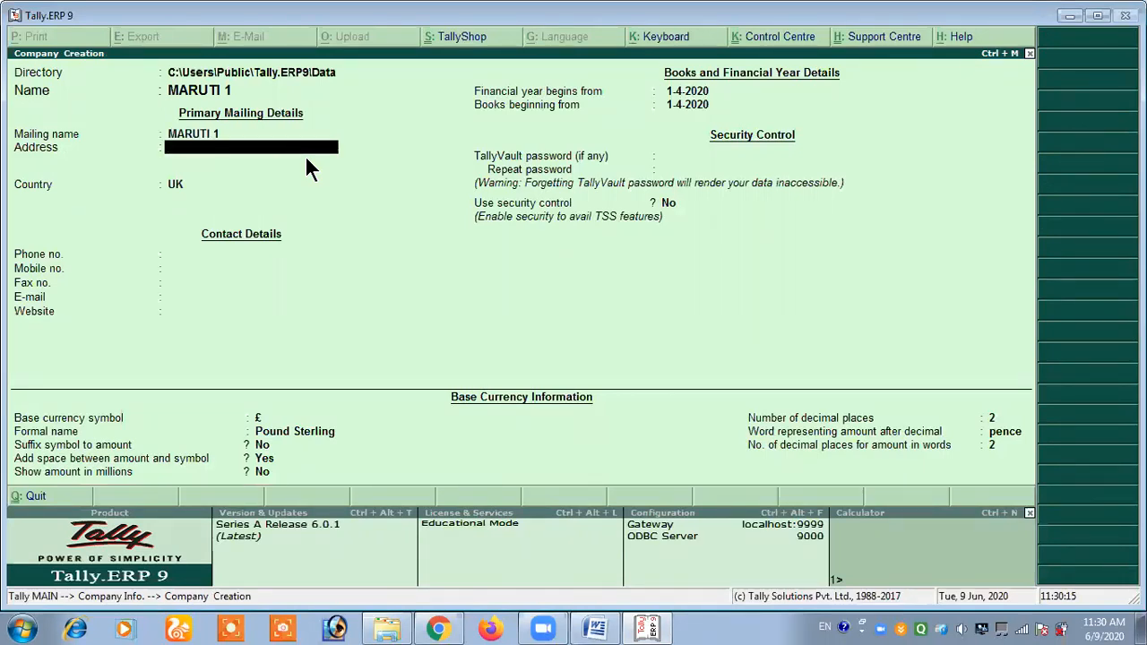
# - Enter the company's street and city on two lines as the mailing address
pyautogui.write('KHANDSA ROAD')
pyautogui.press('Return')
pyautogui.write('GU')
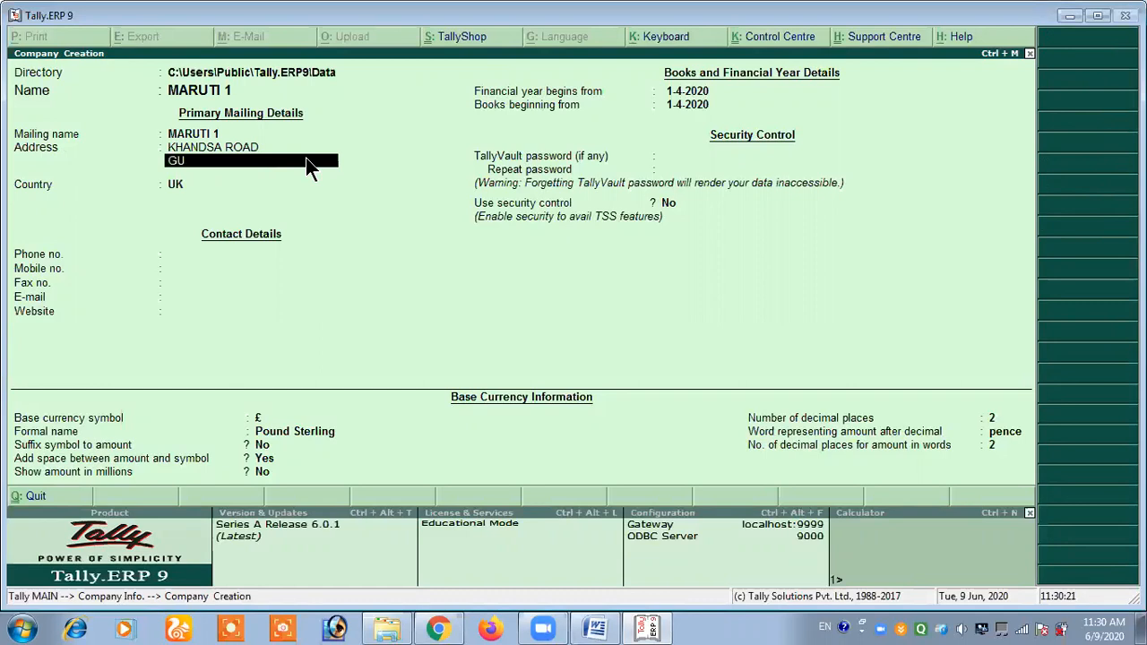
pyautogui.write('RUGRAM')
pyautogui.press('Return')
pyautogui.press('Return')
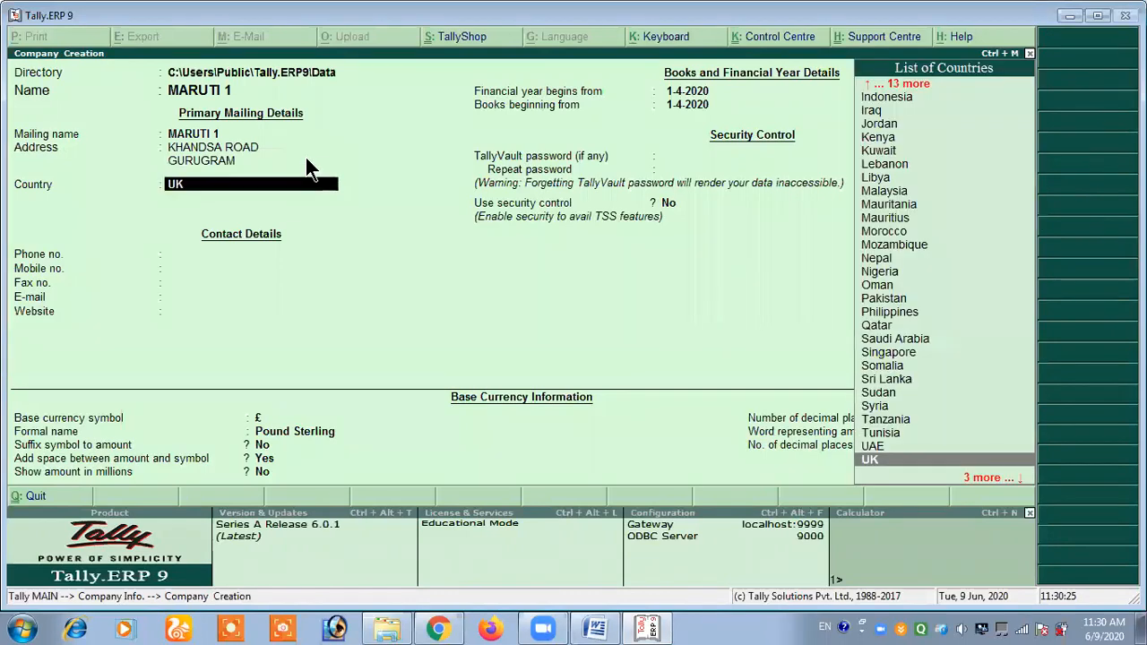
# - Set the company's country to India and state to Haryana, and enter its postal pincode
pyautogui.write('indi')
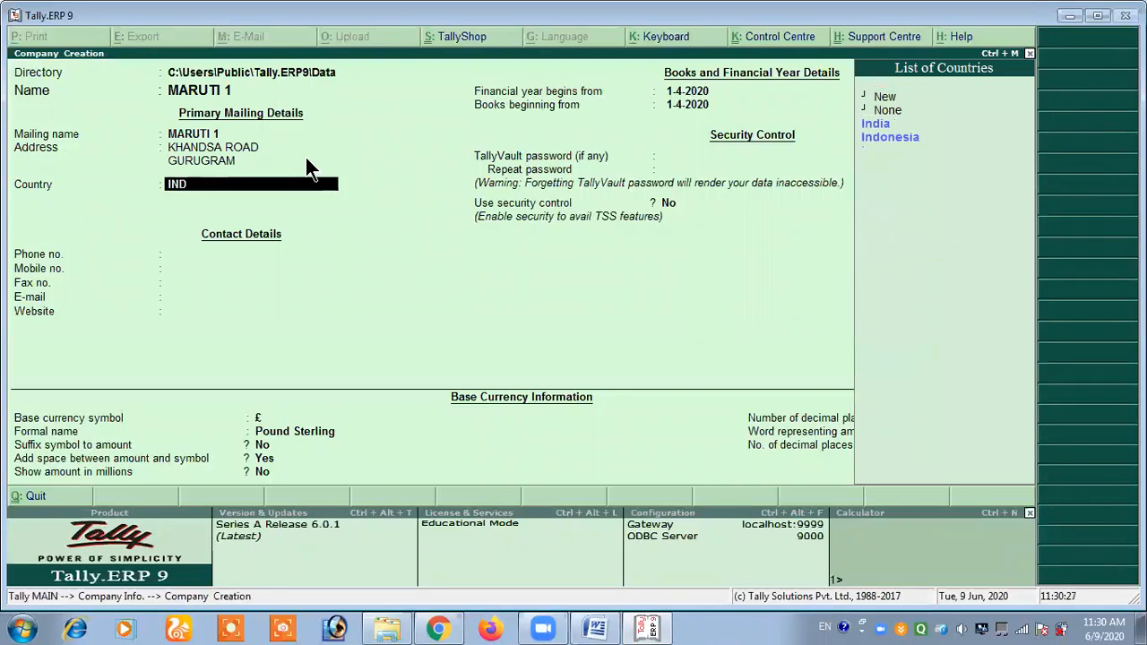
pyautogui.press('Return')
pyautogui.write('HAR')
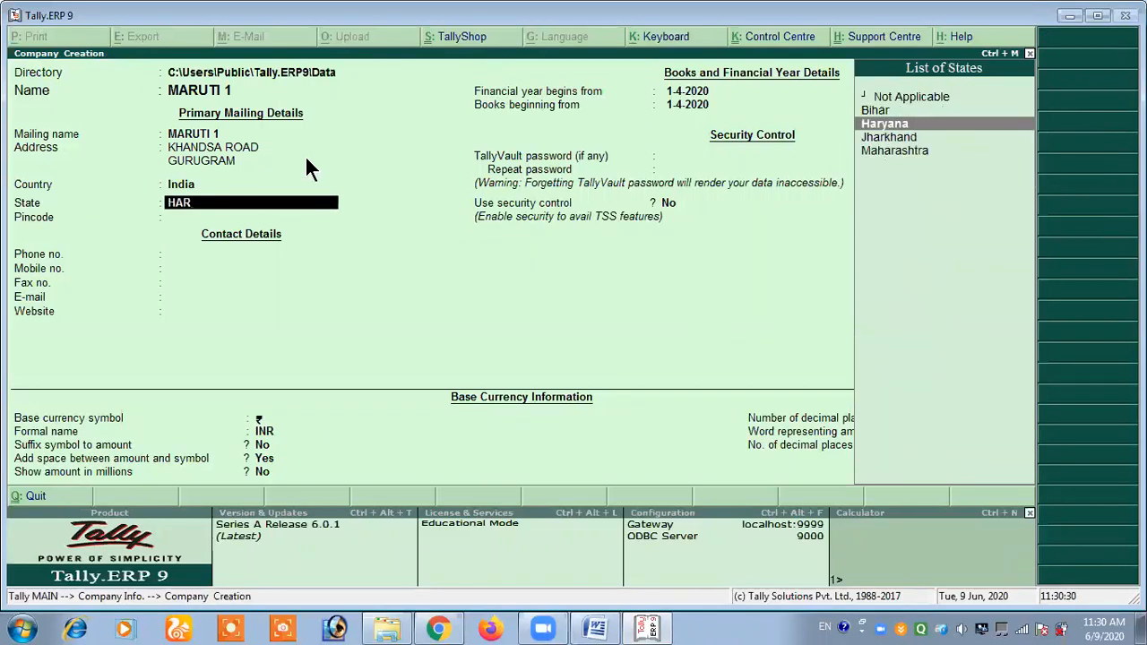
pyautogui.press('Return')
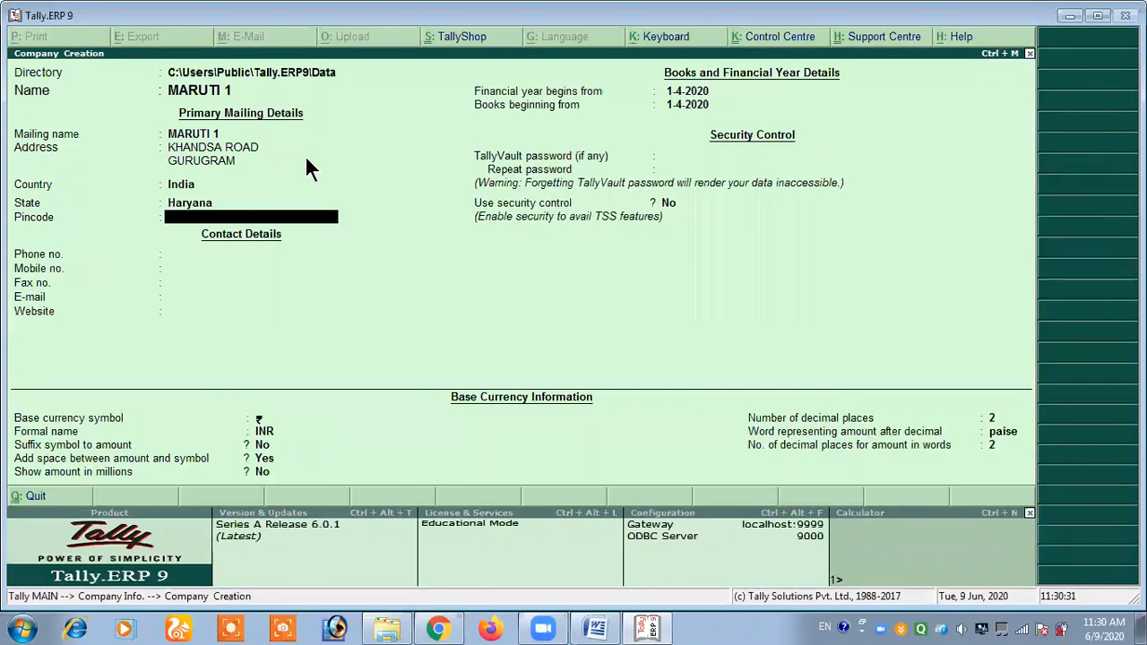
pyautogui.write('122001')
pyautogui.press('Return')
# - Enter the company's phone number and mobile number, leaving the fax number blank
pyautogui.write('654654')
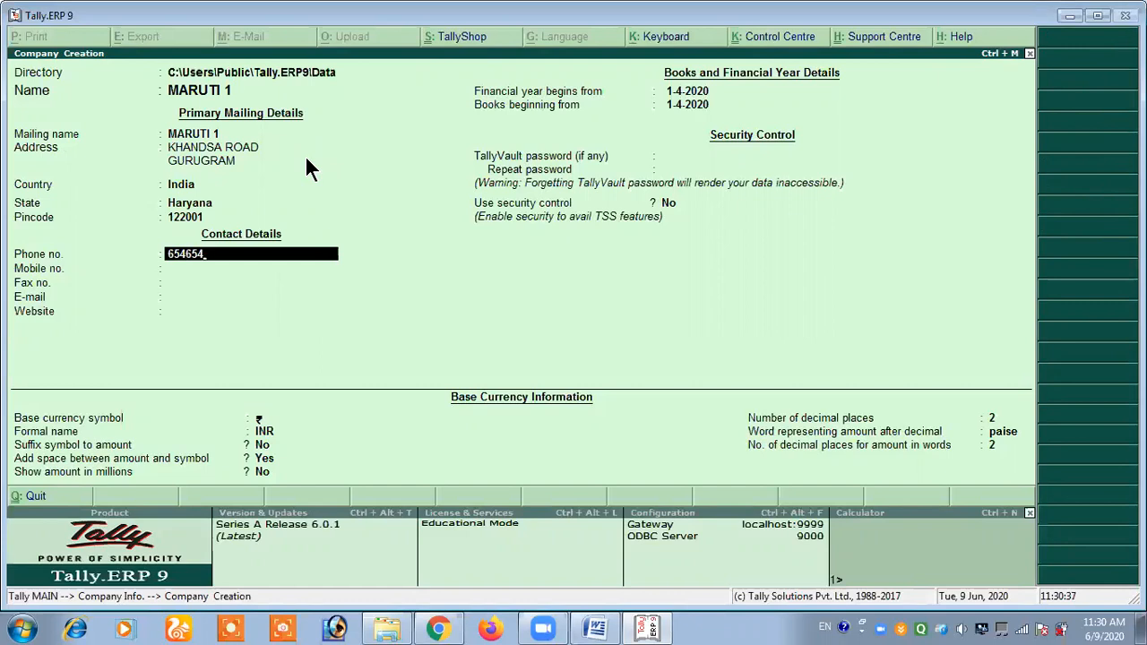
pyautogui.press('Return')
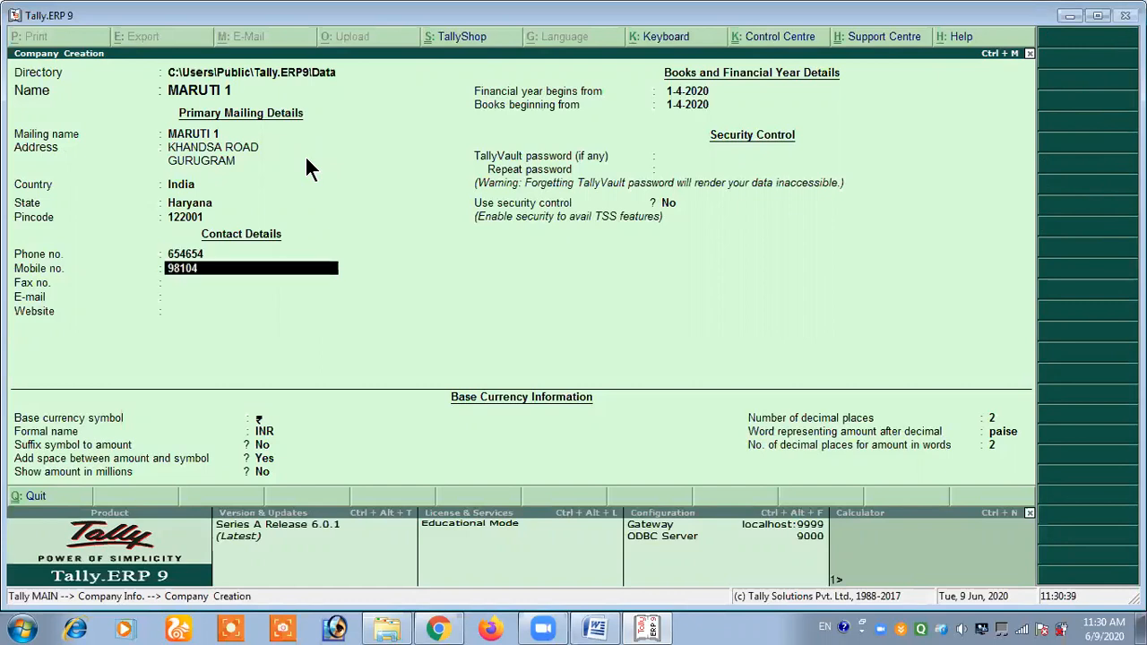
pyautogui.press('Return')
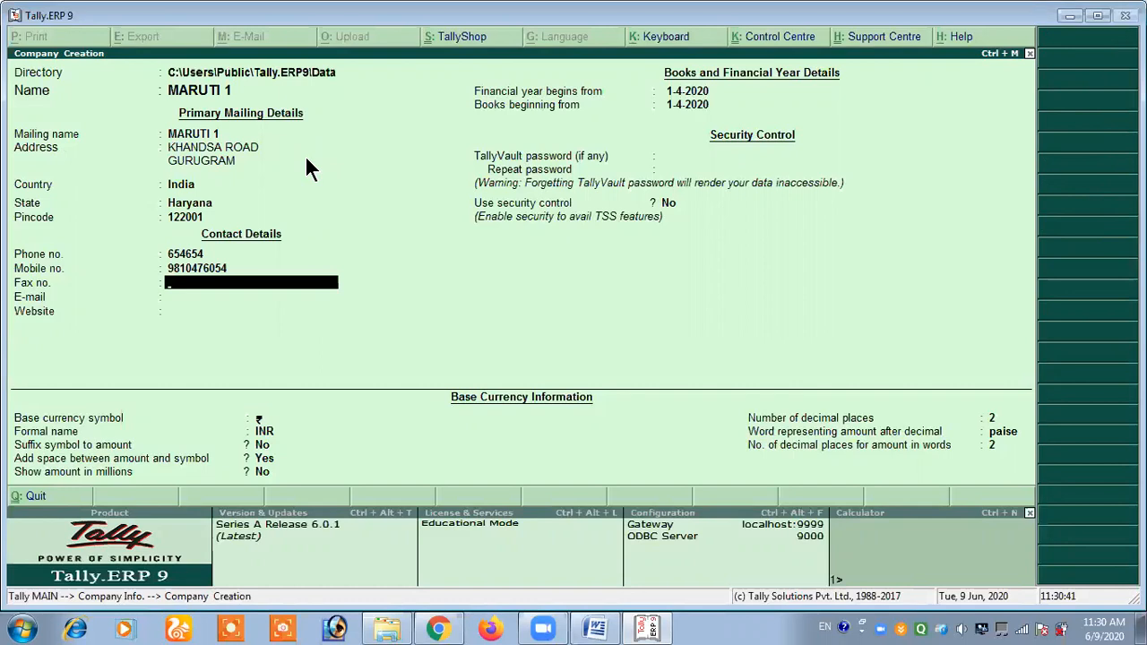
pyautogui.press('Return')
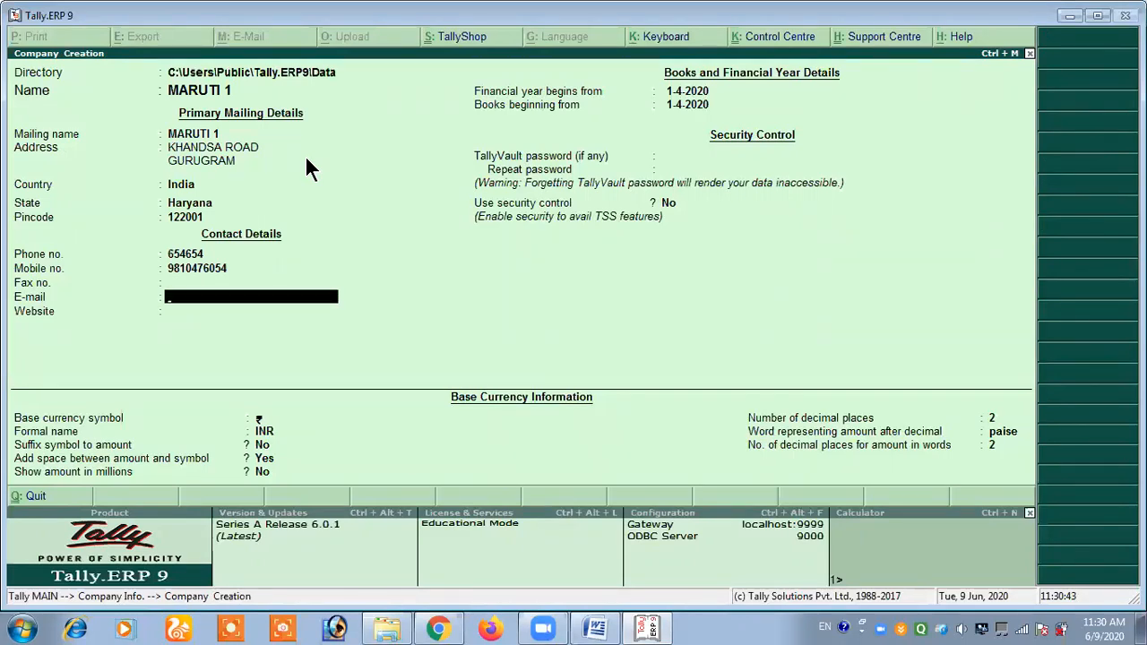
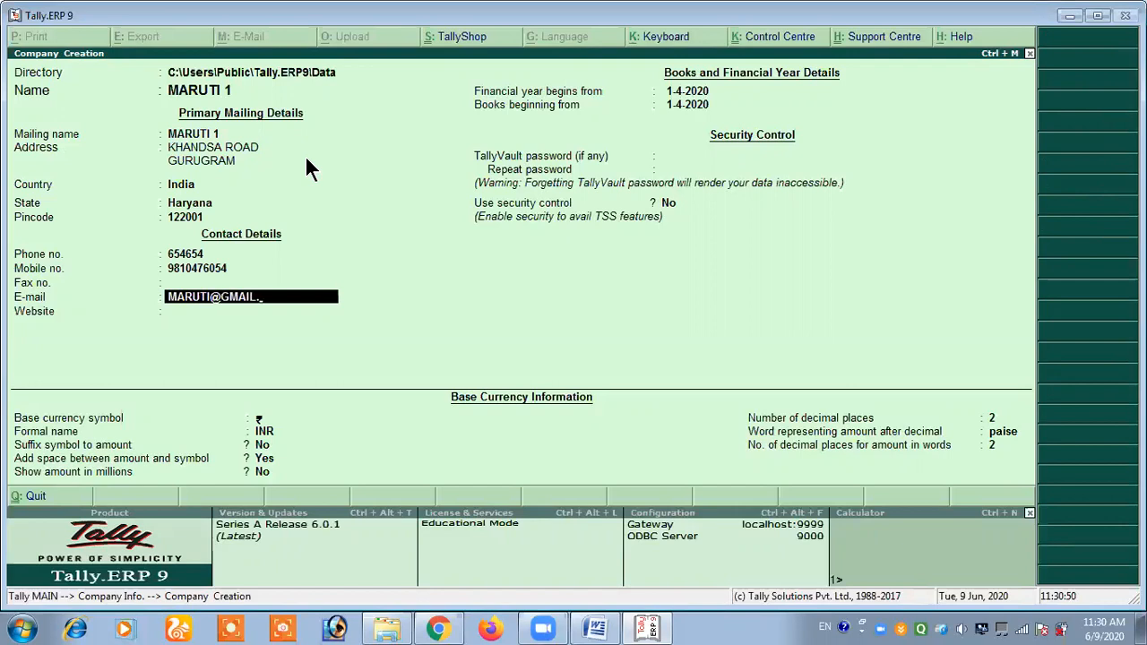
# - Fill in the company's e-mail address and leave the website blank
pyautogui.press('Return')
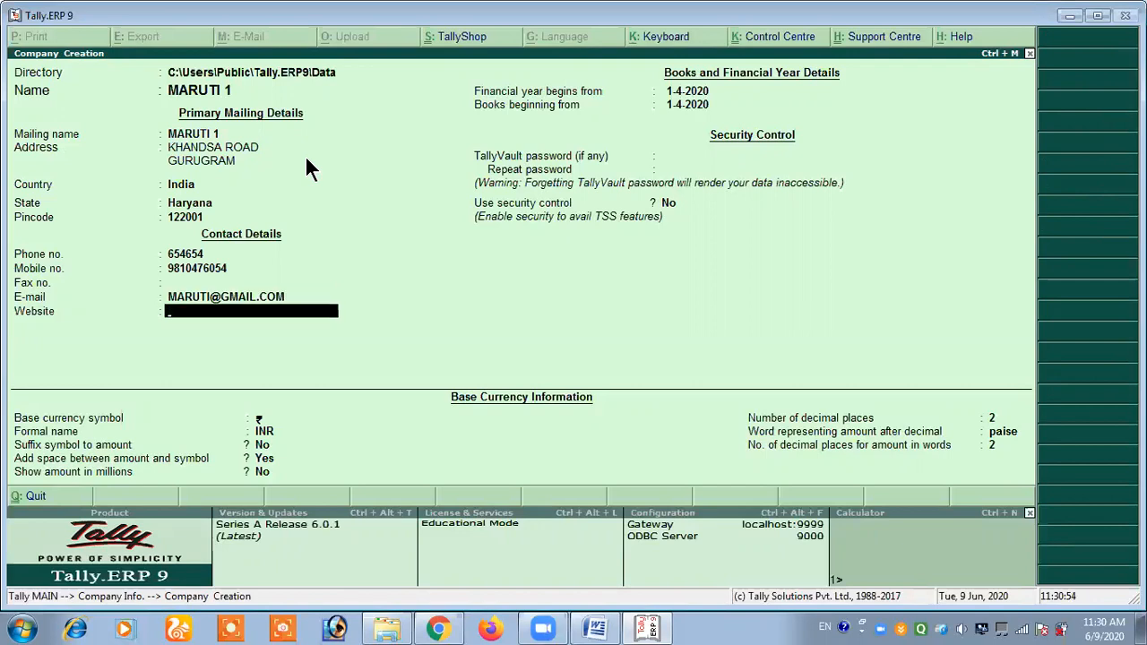
pyautogui.press('Return')
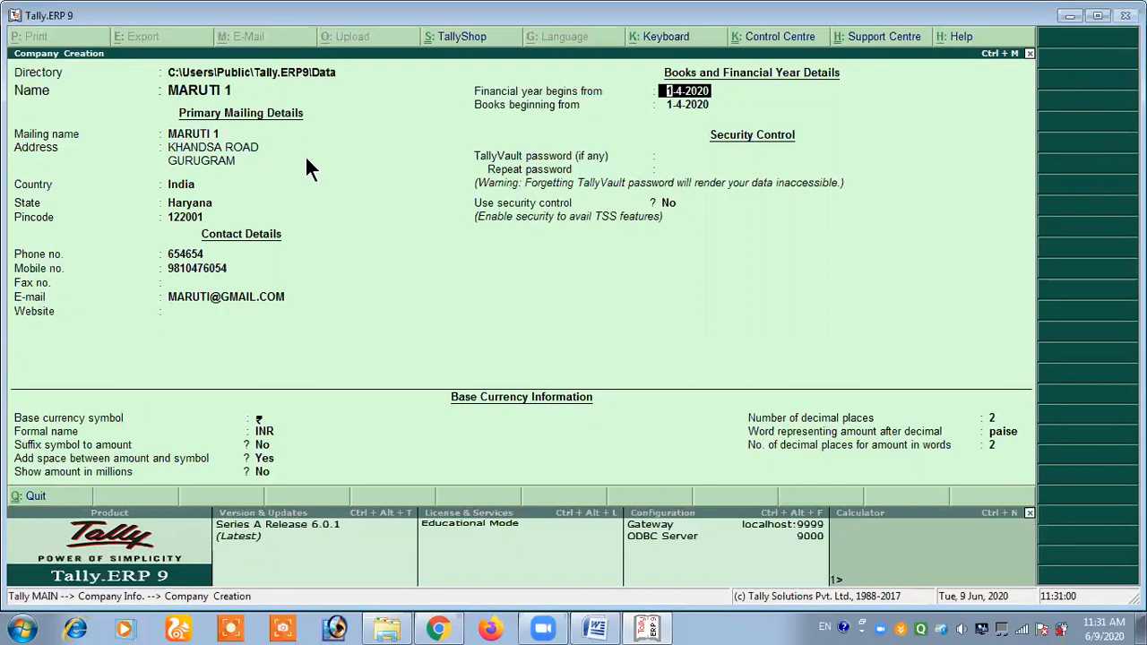
# - Set the financial year to begin on 1-4-2020 and keep the same date for the books beginning
pyautogui.write('1/4/2020')
pyautogui.press('Return')
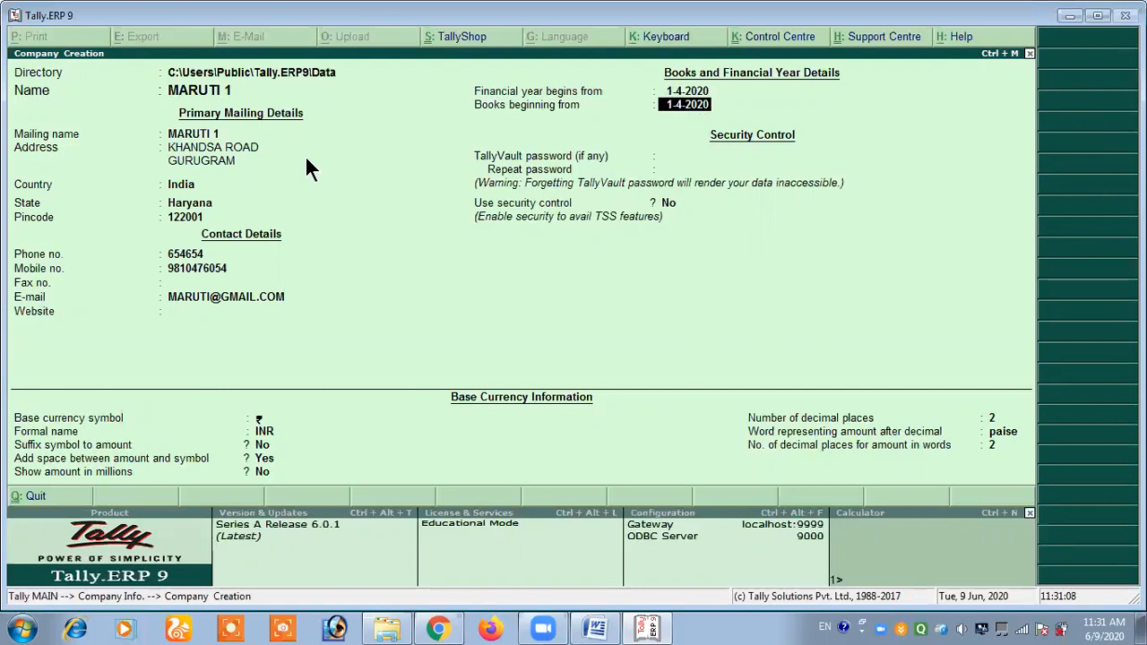
pyautogui.press('Up')
pyautogui.press('Return')
pyautogui.press('Return')
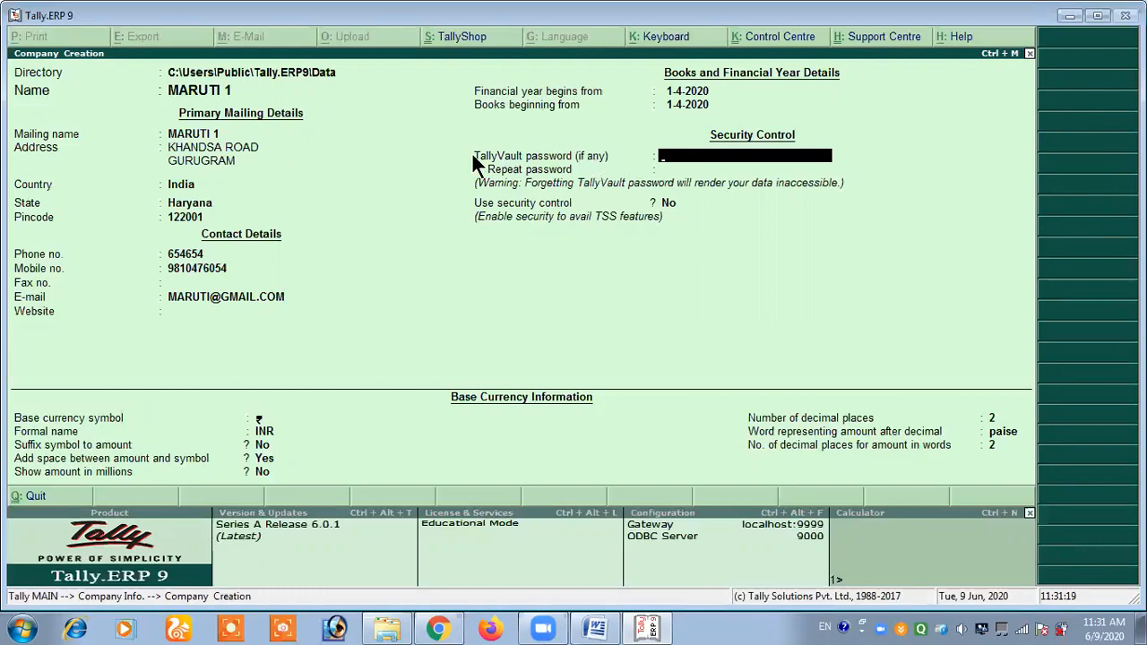
# - Leave the TallyVault password blank, keep the default security and base currency settings, and accept the creation of MARUTI 1
pyautogui.press('Return')
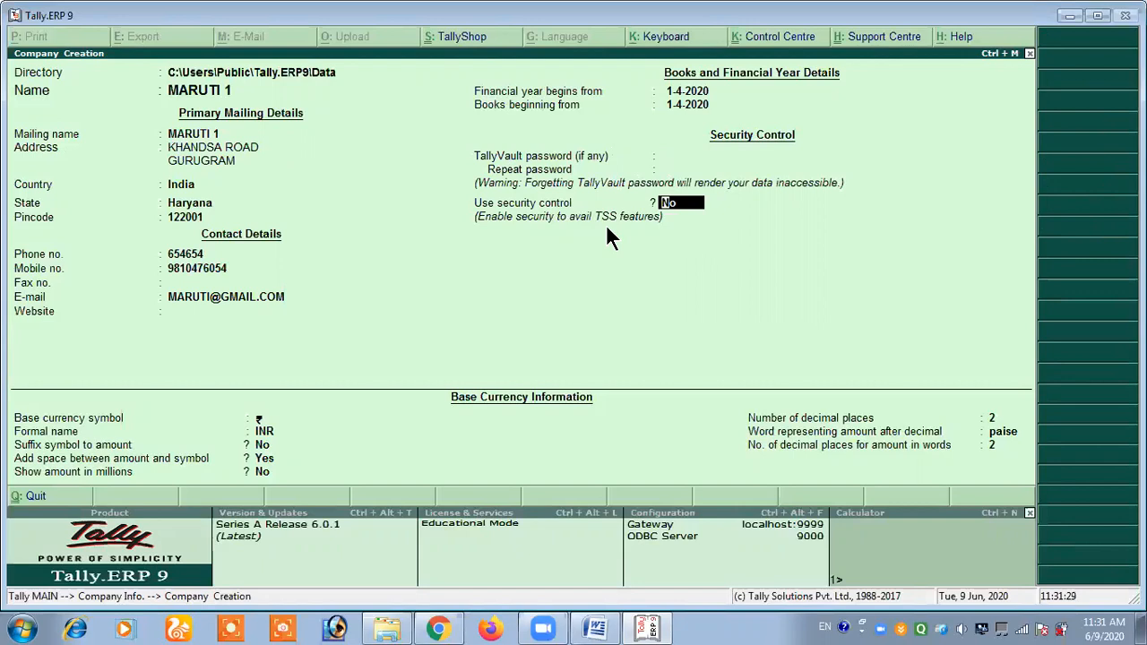
pyautogui.press('Return')
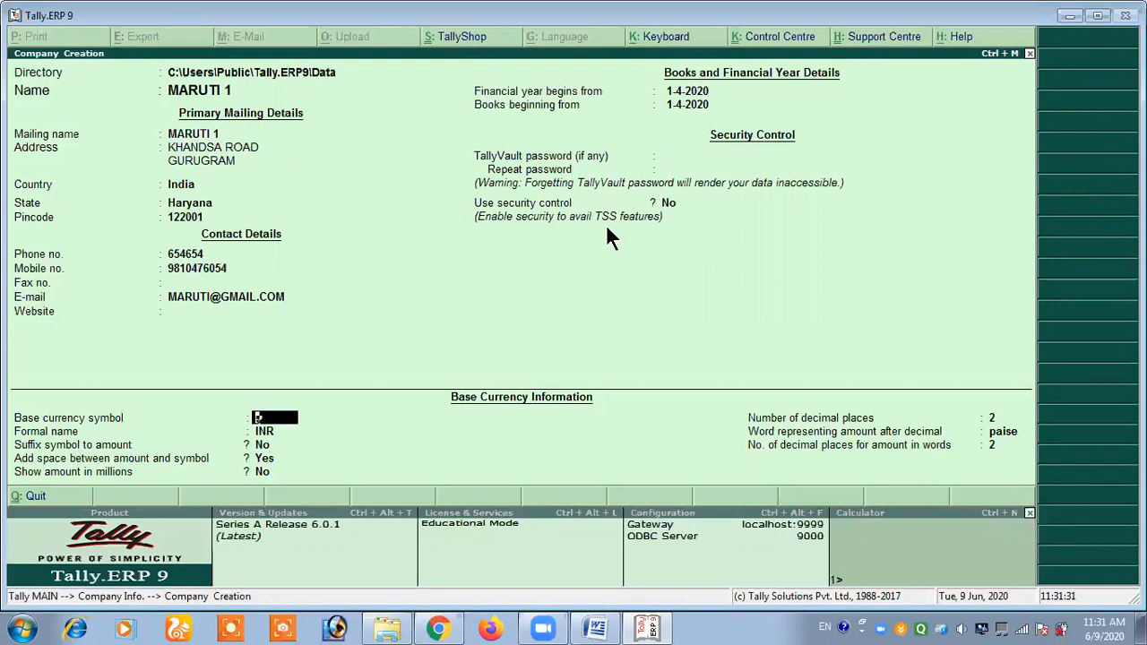
pyautogui.press('Return')
pyautogui.press('Return')
pyautogui.press('Return')
pyautogui.press('Return')
pyautogui.press('Return')
pyautogui.press('Return')
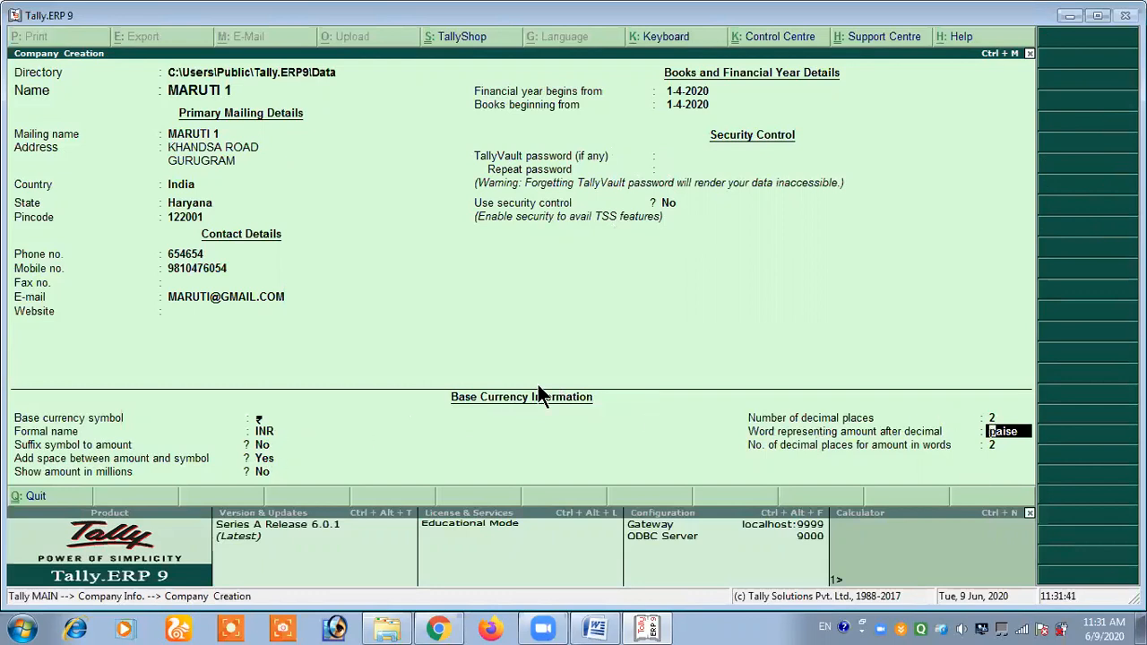
pyautogui.press('Return')
pyautogui.press('Return')
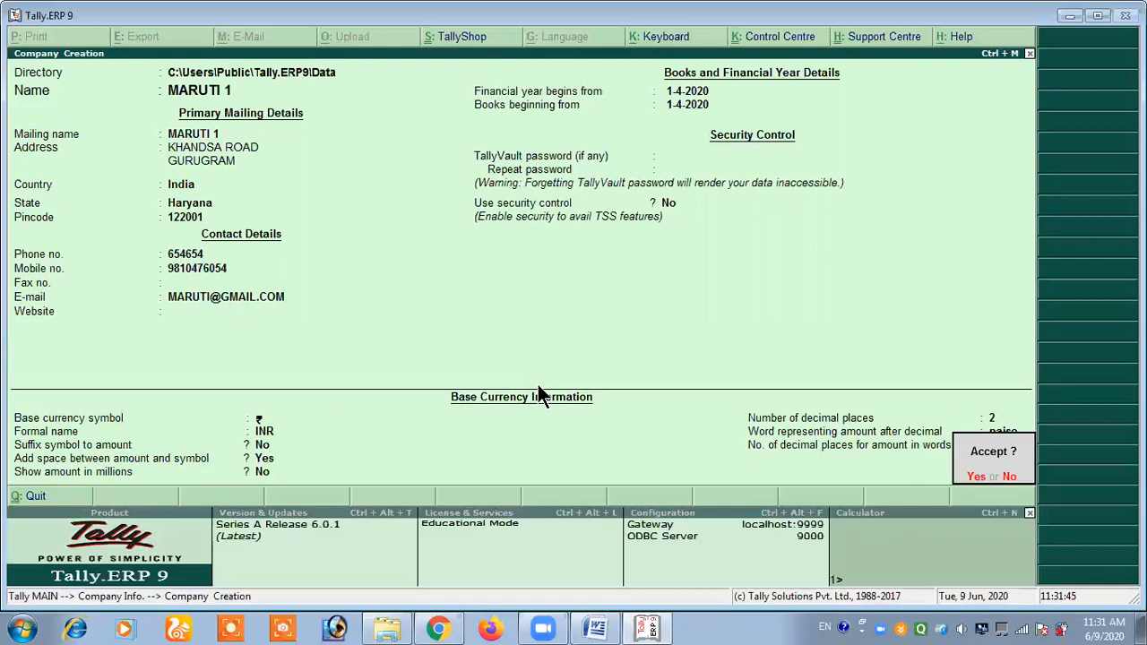
pyautogui.press('Return')
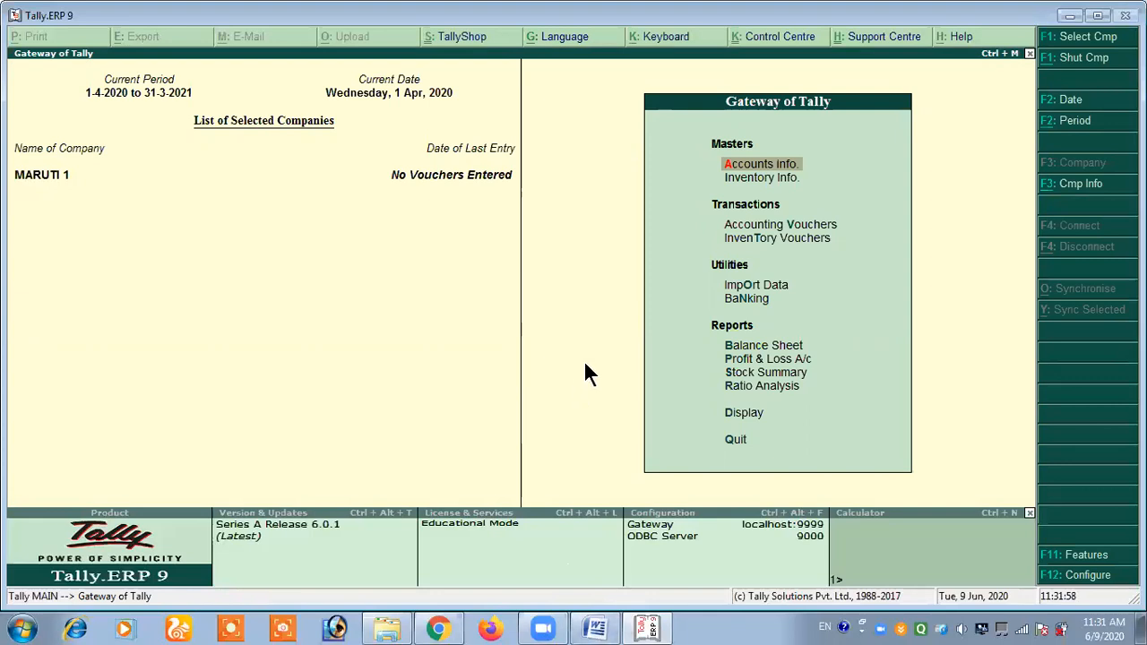
# - Switch to the Word document and read the sections on creating a normal company and a Vault Password Company
pyautogui.click(595, 629)
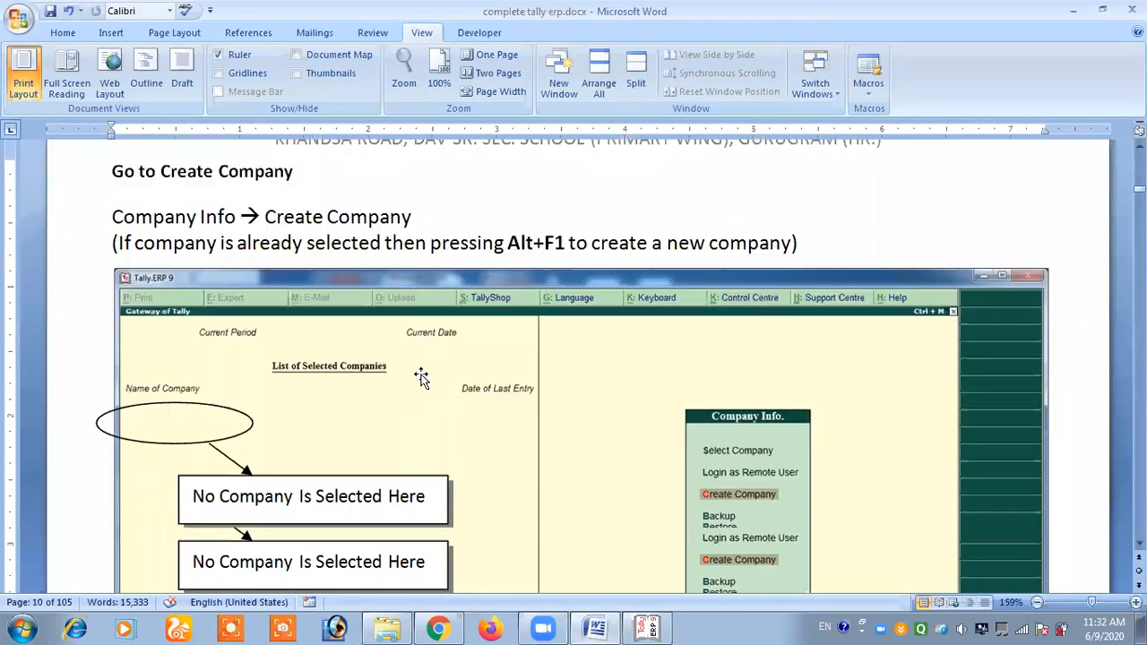
pyautogui.scroll(-10, 423, 375)
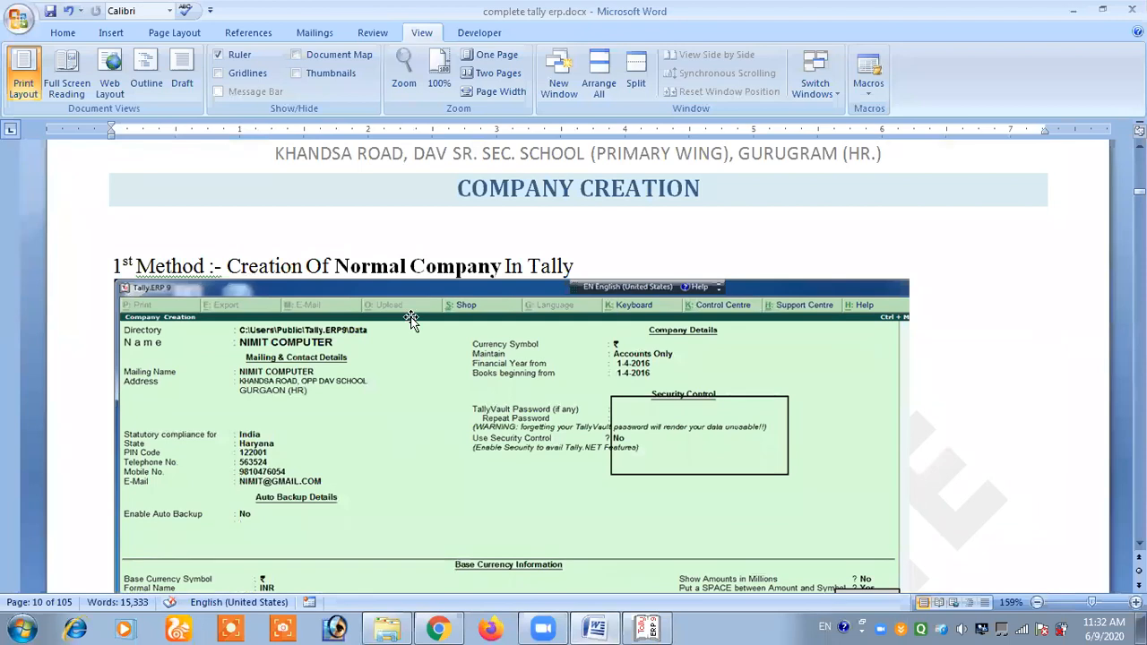
pyautogui.scroll(-5, 427, 262)
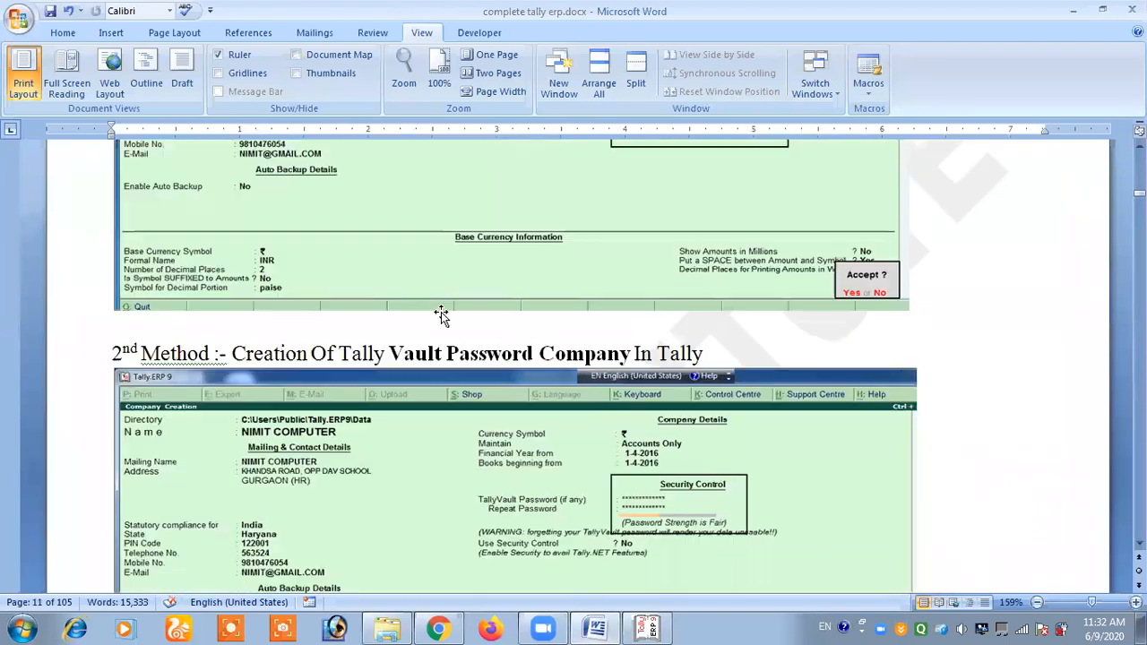
pyautogui.moveTo(388, 222); pyautogui.dragTo(632, 222)
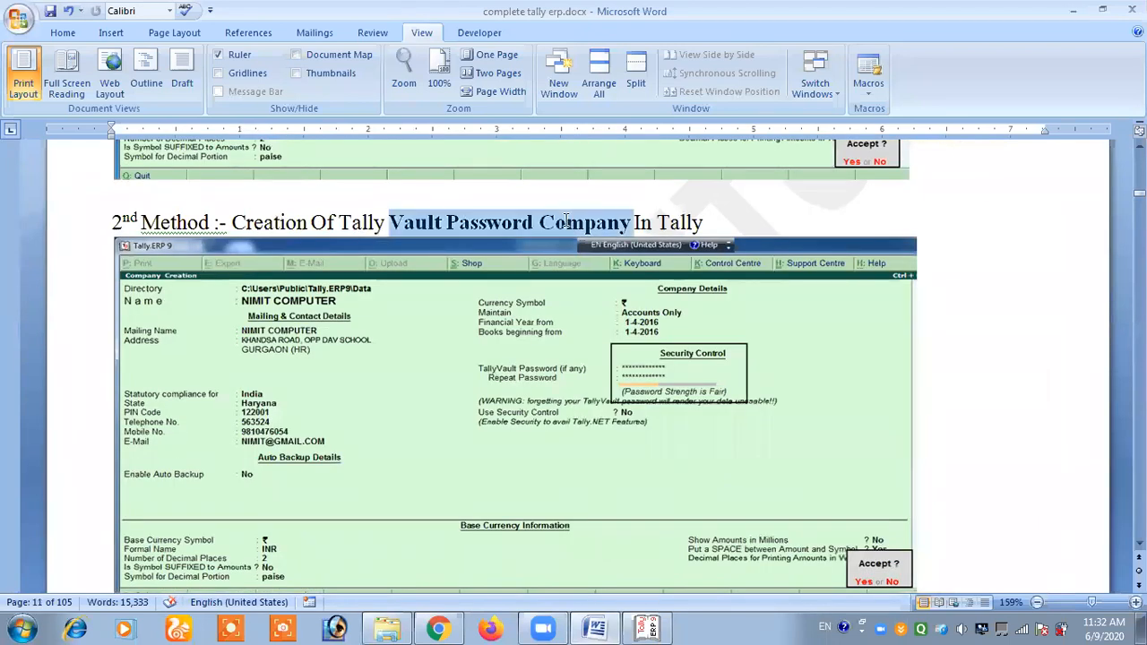
pyautogui.click(561, 222)
# - Return to Tally.ERP 9 and start creating a company named MARUTI 2, keeping the same text as its mailing name
pyautogui.click(647, 627)
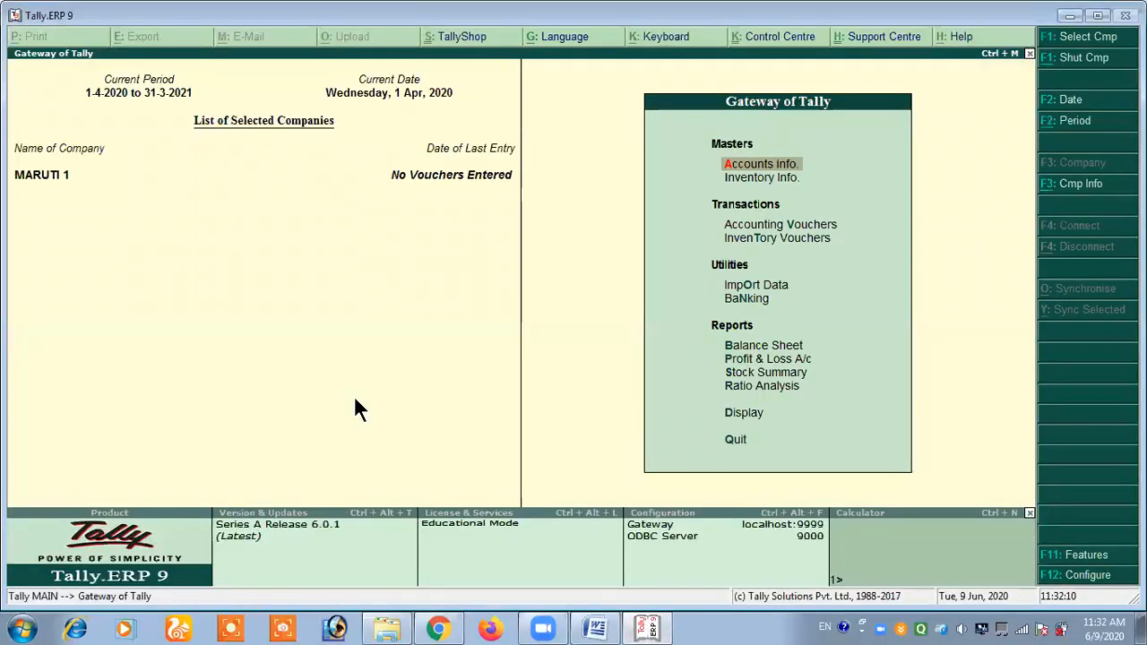
pyautogui.hotkey('alt', 'F1')
pyautogui.press('Down')
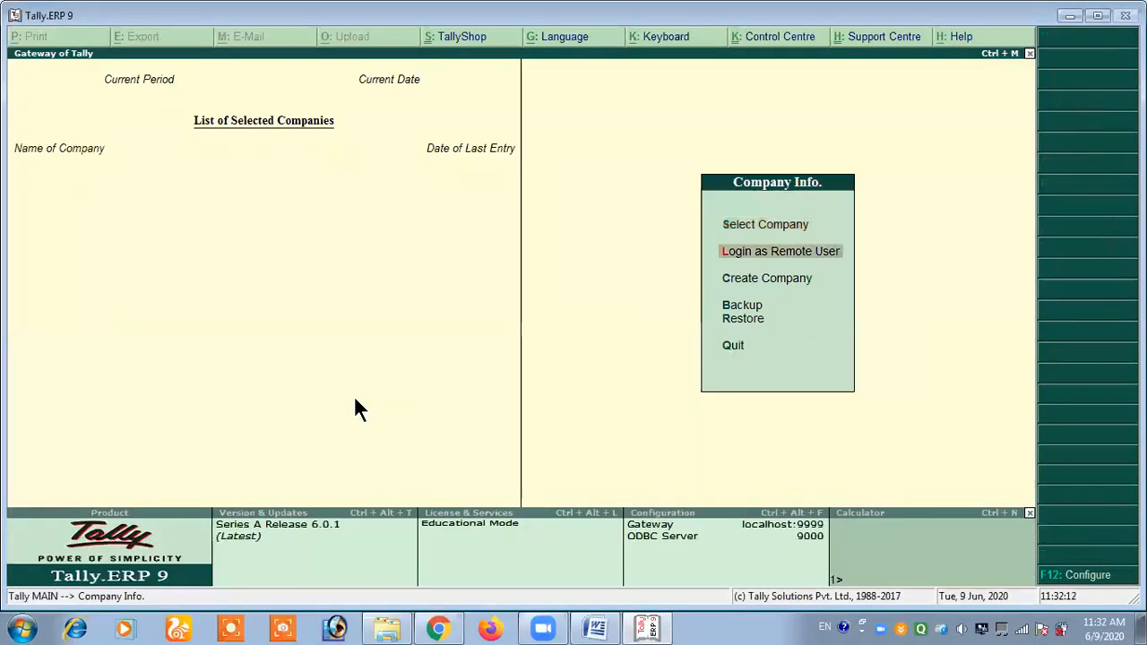
pyautogui.press('Down')
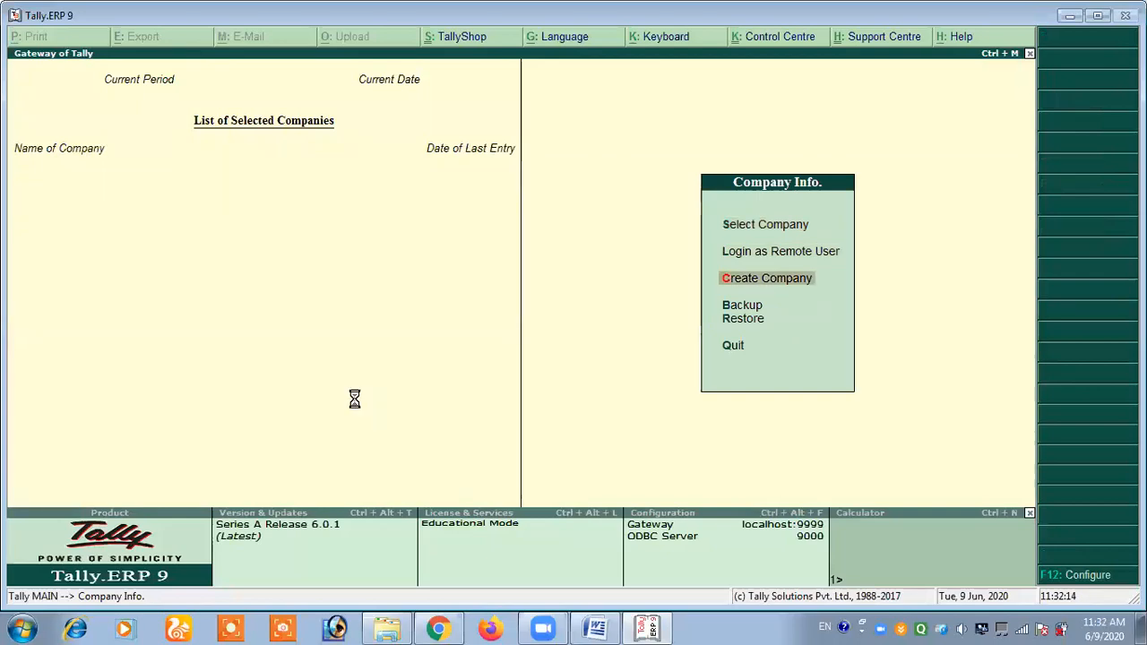
pyautogui.press('Return')
pyautogui.write('MARUTI')
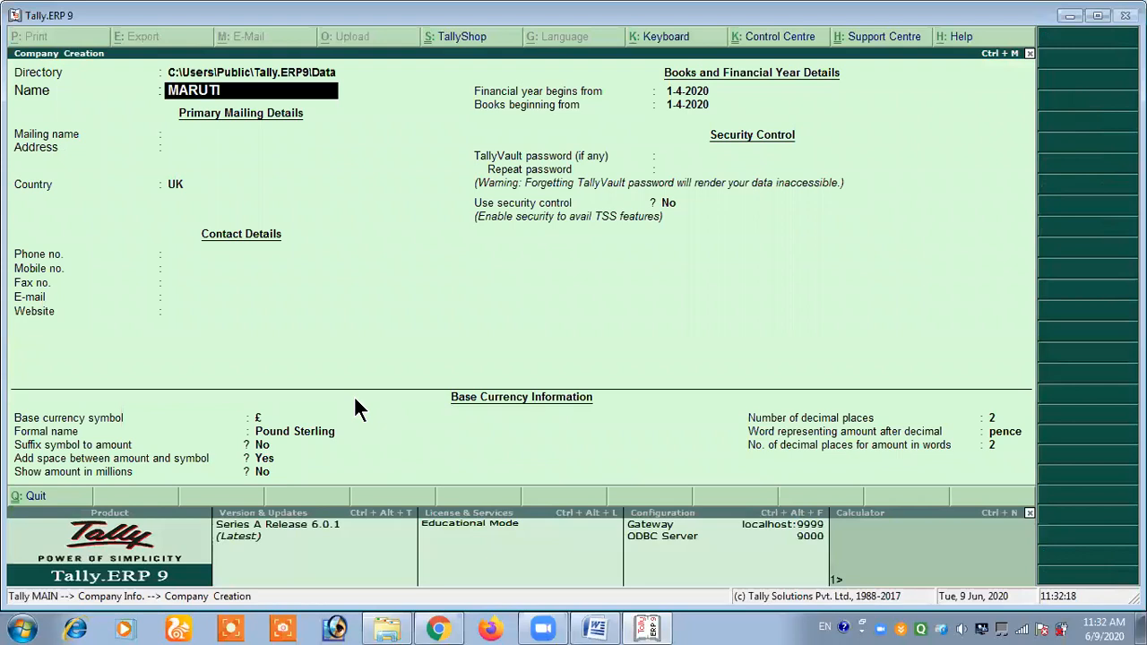
pyautogui.write(' 2')
pyautogui.press('Return')
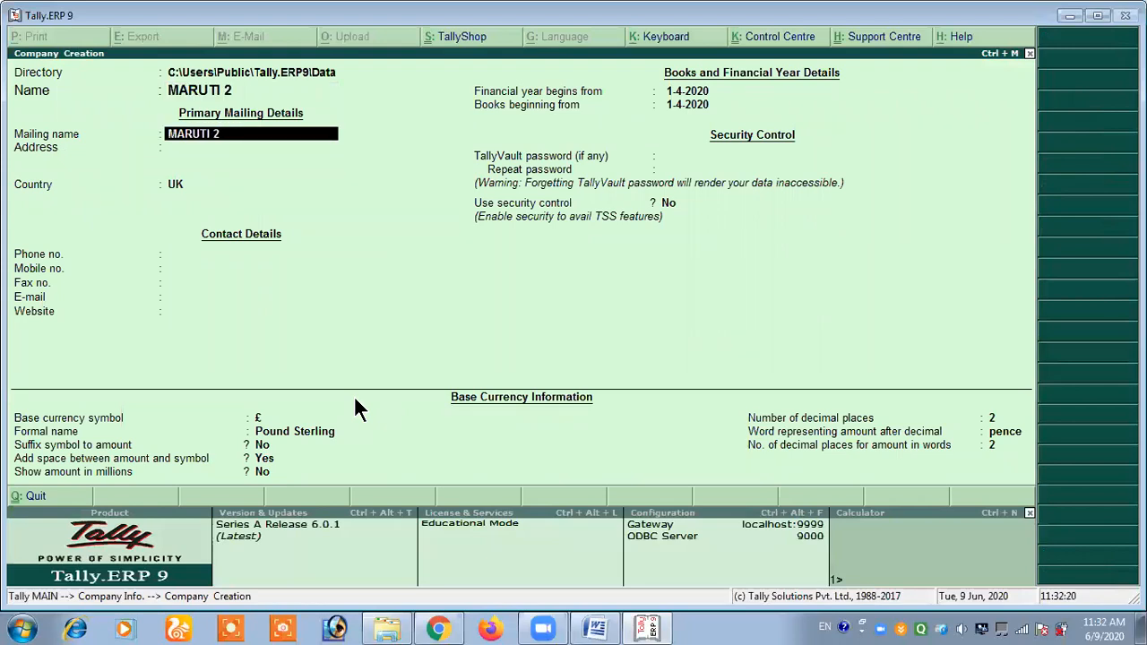
pyautogui.press('Return')
# - Enter the street and city of MARUTI 2 on two lines as its mailing address
pyautogui.write('K')
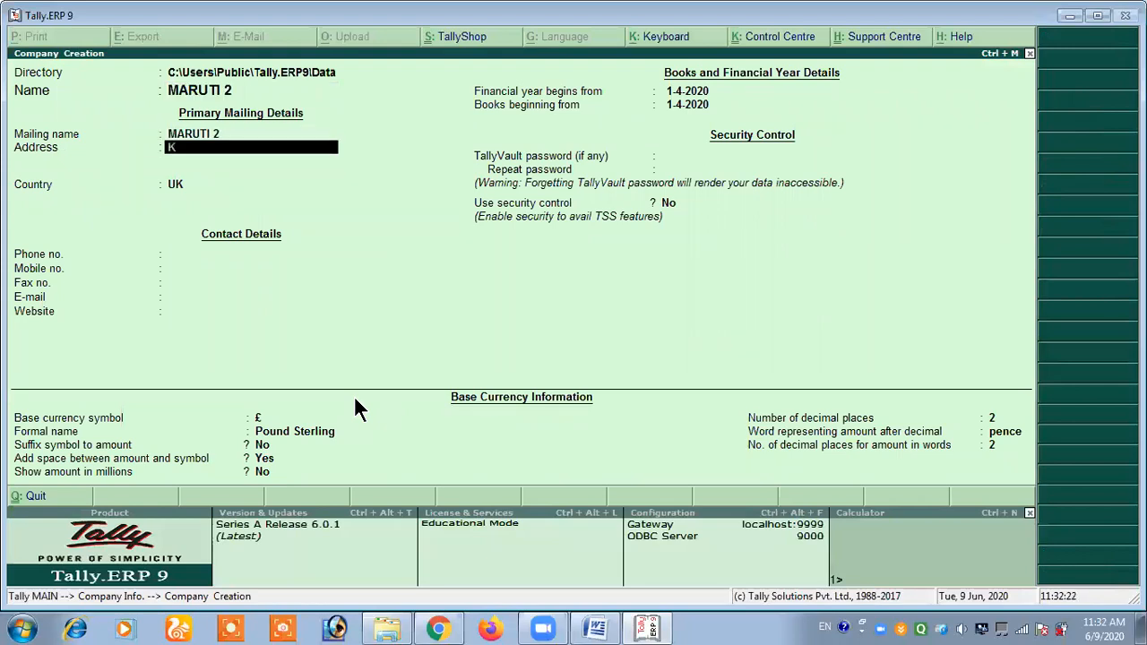
pyautogui.write('HANDSA ROAD')
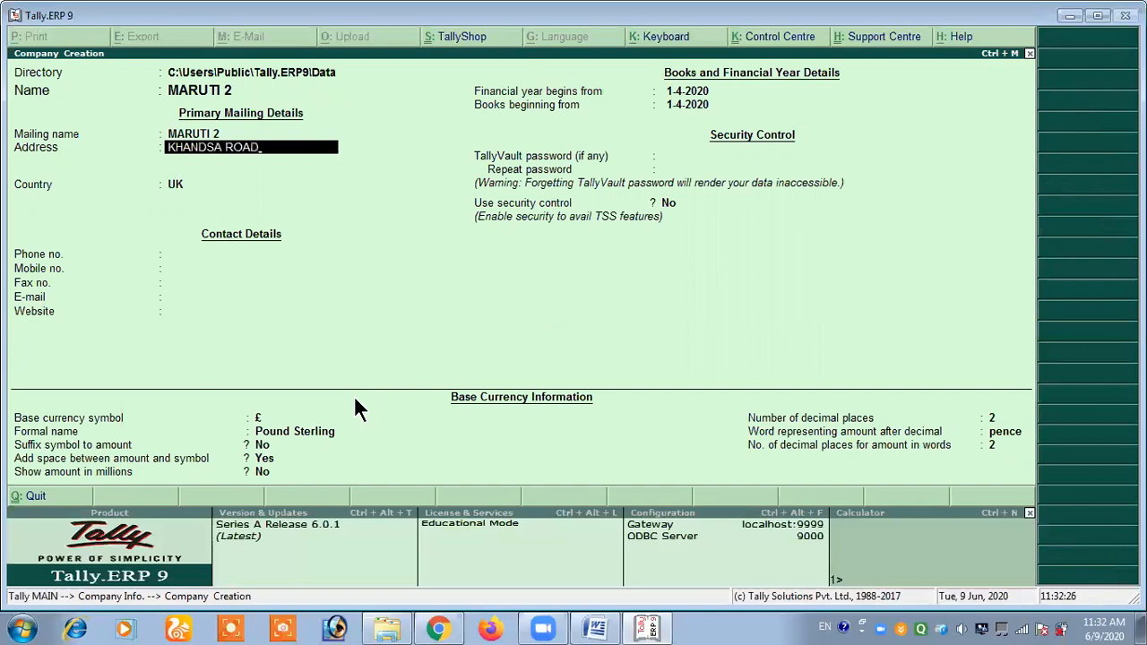
pyautogui.press('Return')
pyautogui.write('GURUGRAM')
pyautogui.press('Return')
pyautogui.press('Return')
# - Set the country of MARUTI 2 to India and the state to Haryana, and enter its postal pincode
pyautogui.write('IN')
pyautogui.press('Return')
pyautogui.write('HAR')
pyautogui.press('Return')
pyautogui.write('122001')
pyautogui.press('Return')
# - Leave all contact details of MARUTI 2 blank and keep 1-4-2020 for both the financial year and books beginning dates
pyautogui.press('Return')
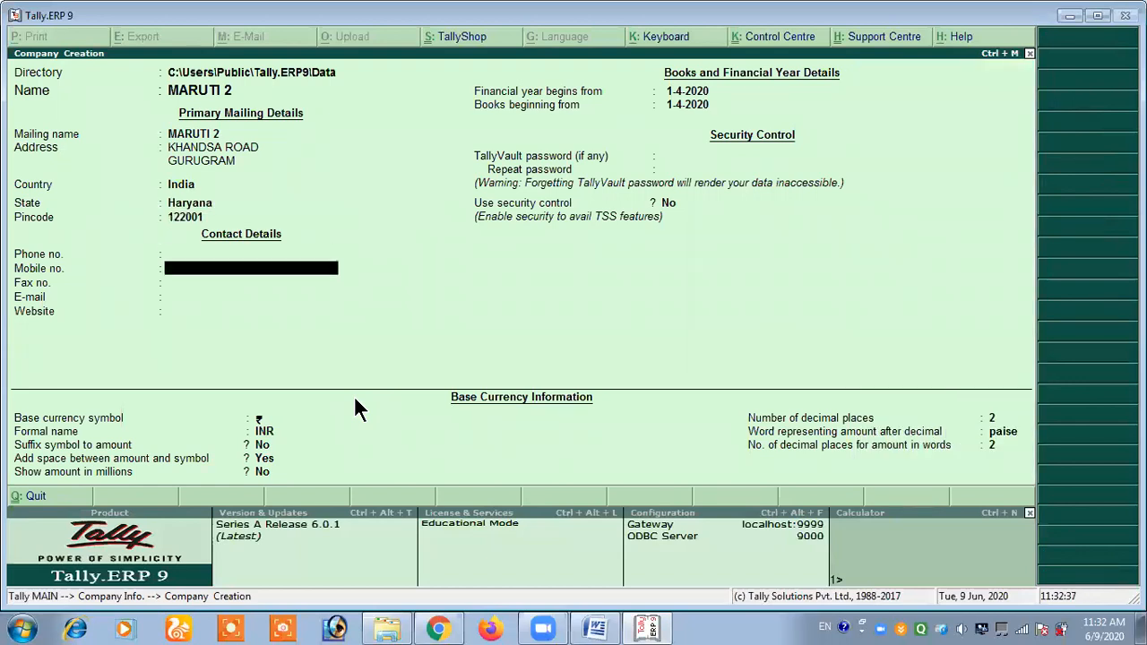
pyautogui.press('Return')
pyautogui.press('Return')
pyautogui.press('Return')
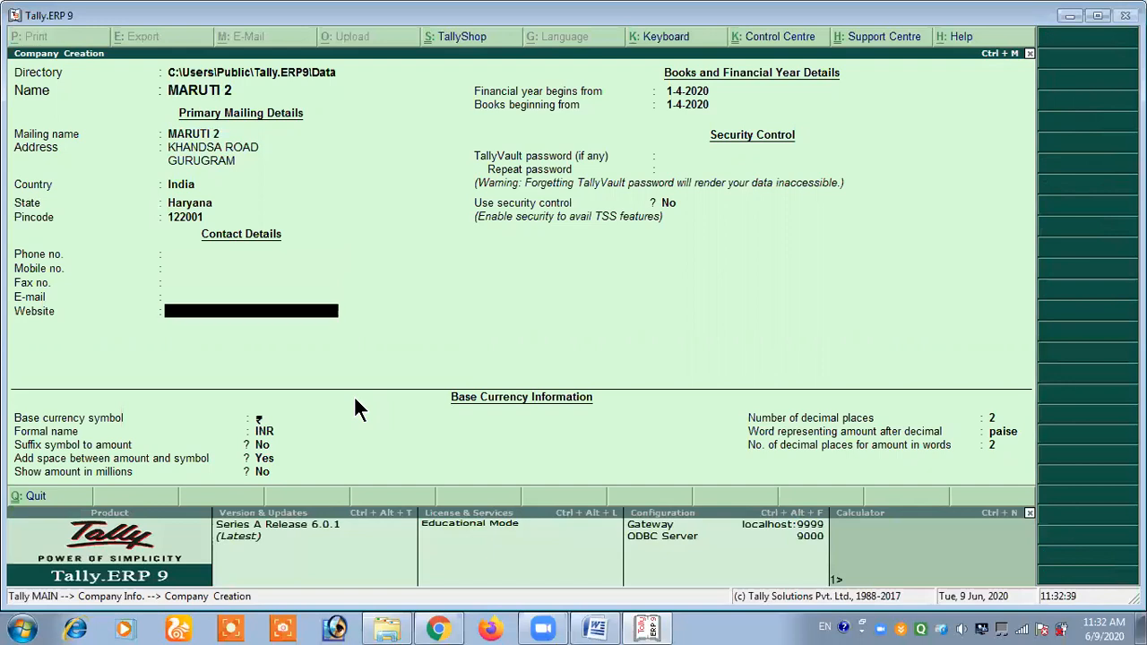
pyautogui.press('Return')
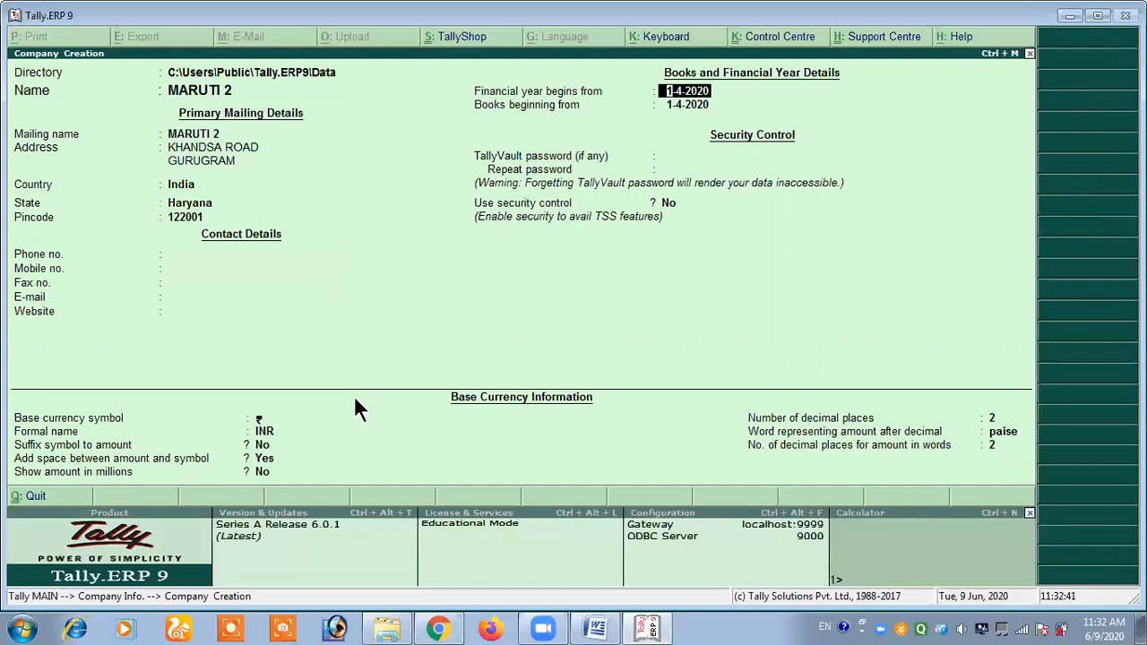
pyautogui.press('Return')
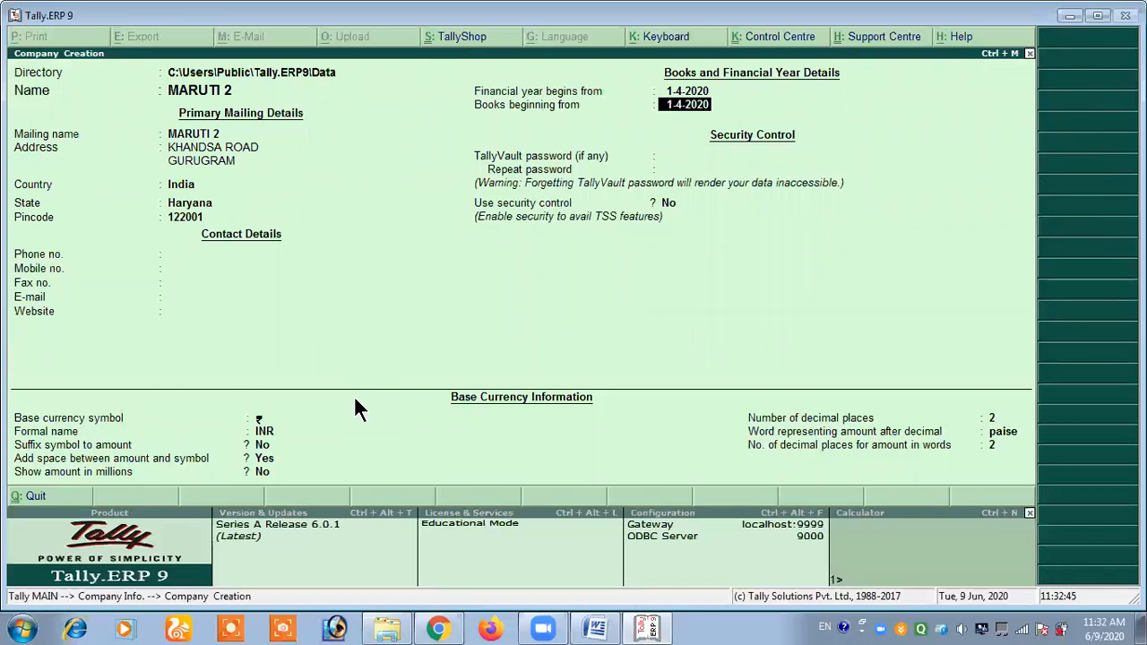
pyautogui.press('Return')
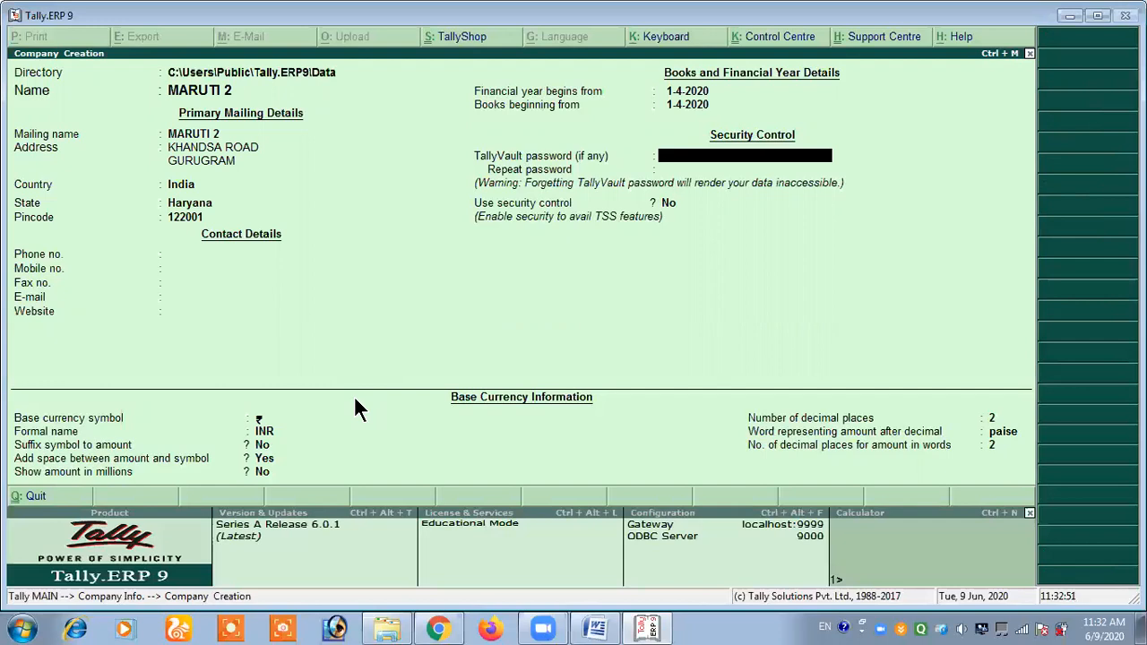
# - Enter a TallyVault password for MARUTI 2 and repeat it for confirmation
pyautogui.write('123')
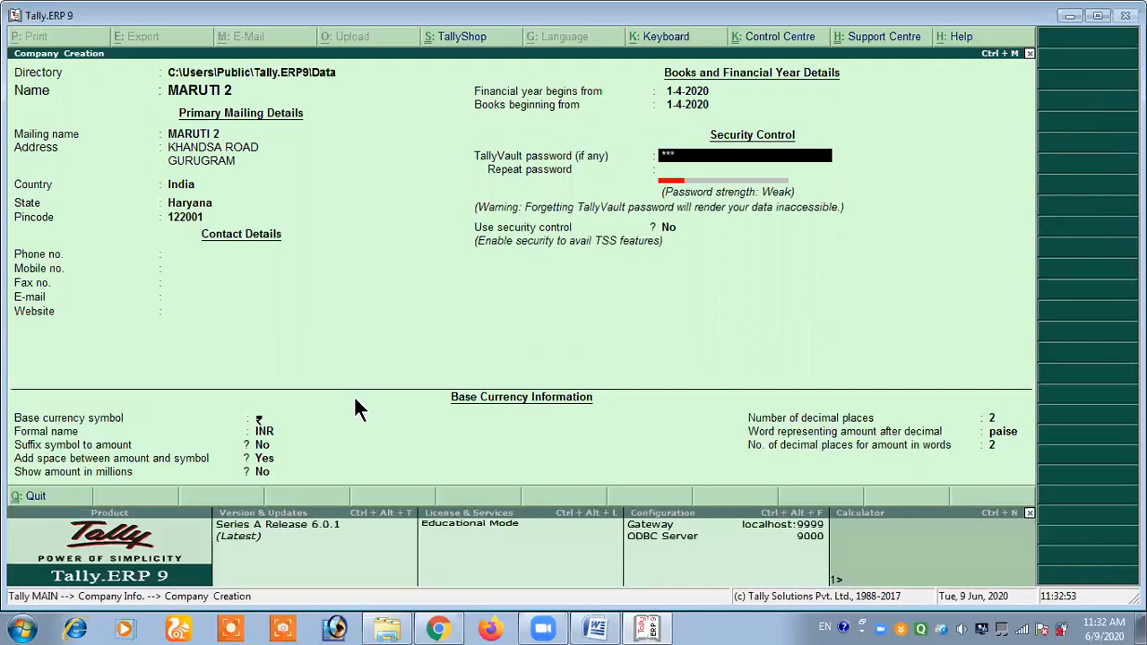
pyautogui.press('Return')
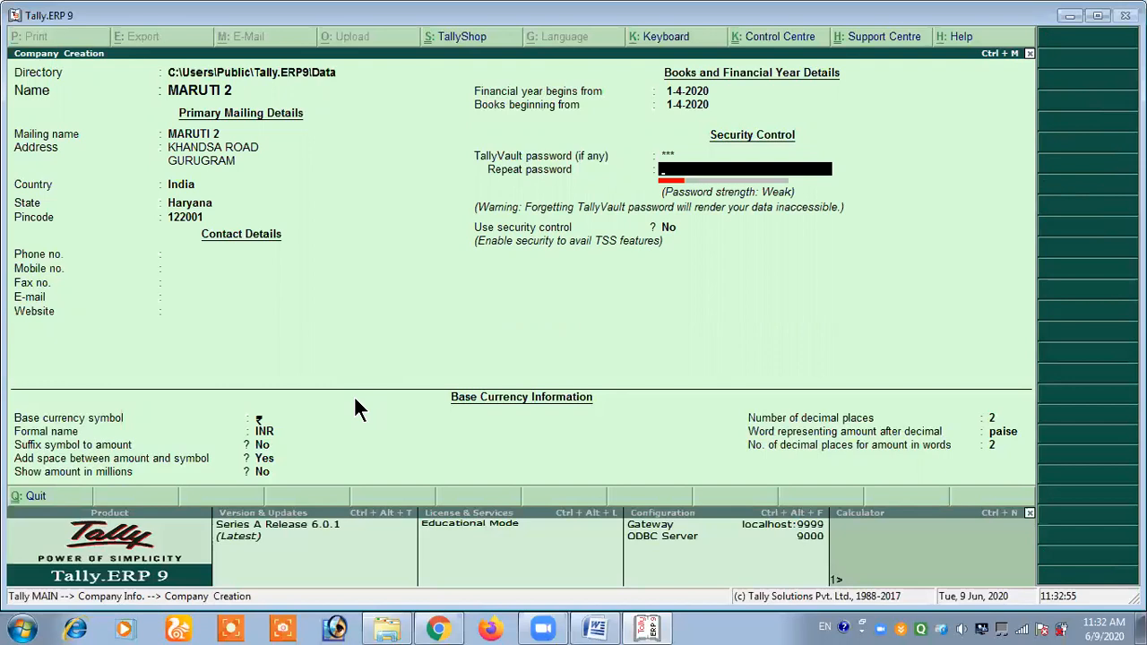
pyautogui.write('123')
pyautogui.press('Return')
pyautogui.press('Return')
pyautogui.press('Return')
pyautogui.press('Return')
pyautogui.press('Return')
pyautogui.press('Return')
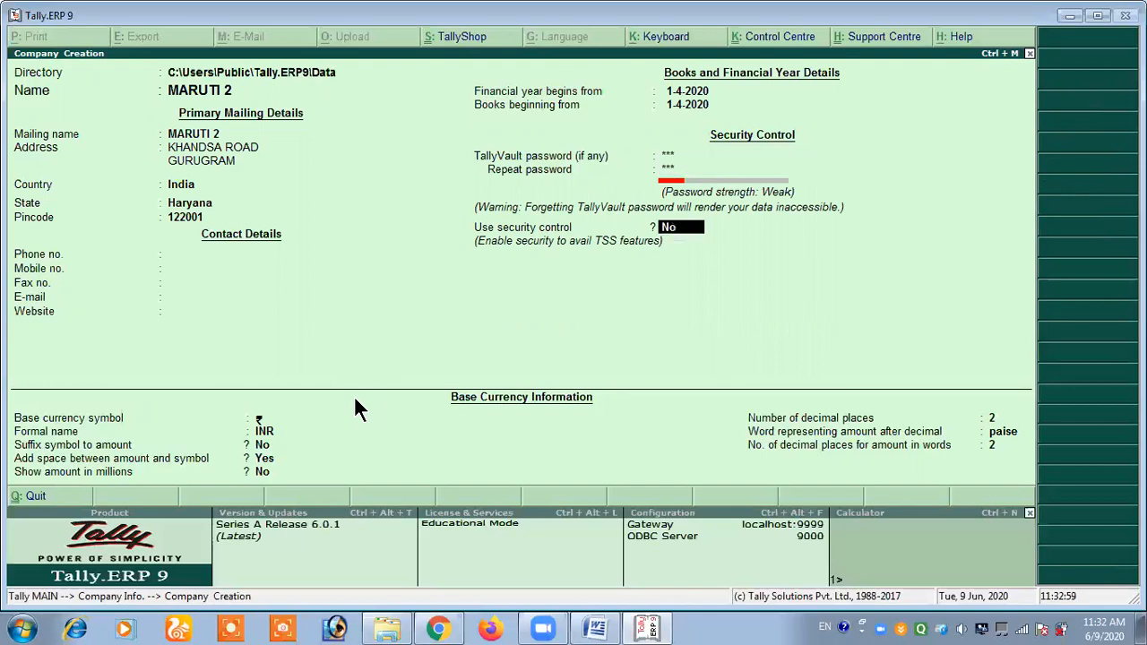
# - Keep security control at No for MARUTI 2 and leave its base currency details at their defaults
pyautogui.press('Return')
pyautogui.press('Return')
pyautogui.press('Return')
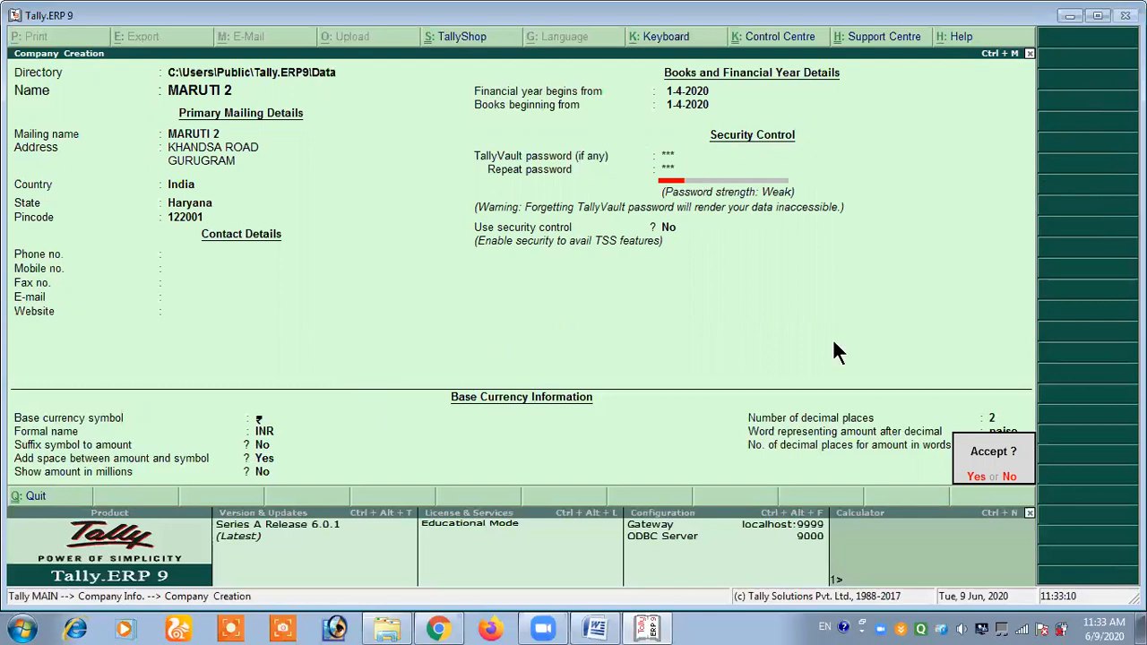
# - Accept the creation of MARUTI 2 and open the company with its TallyVault password
pyautogui.press('Return')
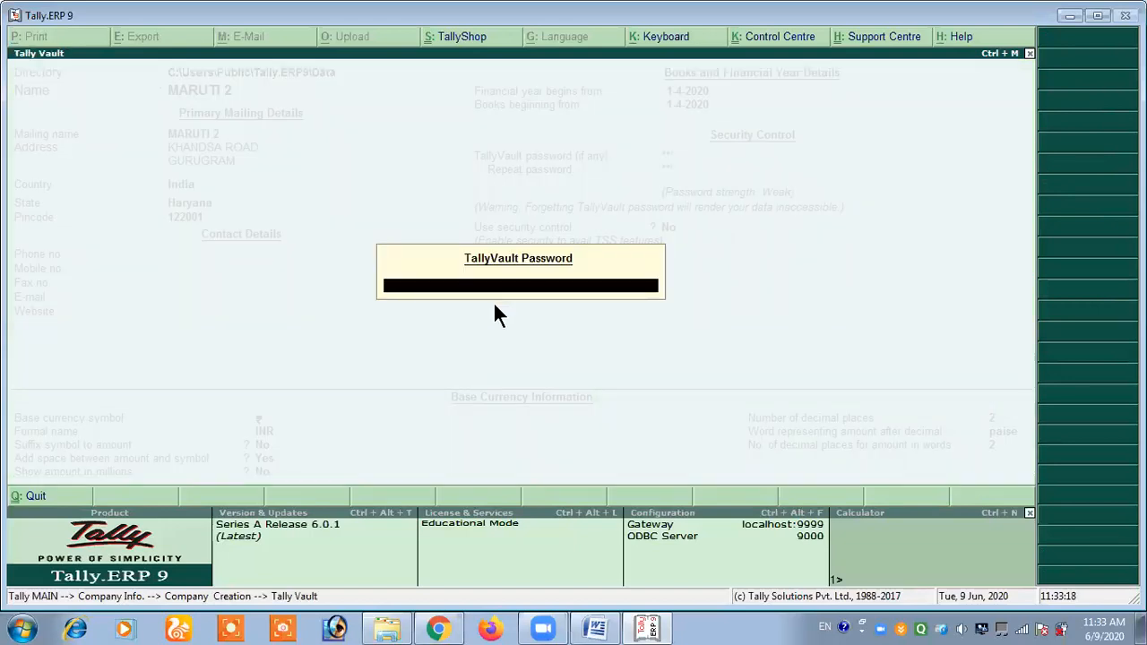
pyautogui.write('***')
pyautogui.press('Return')
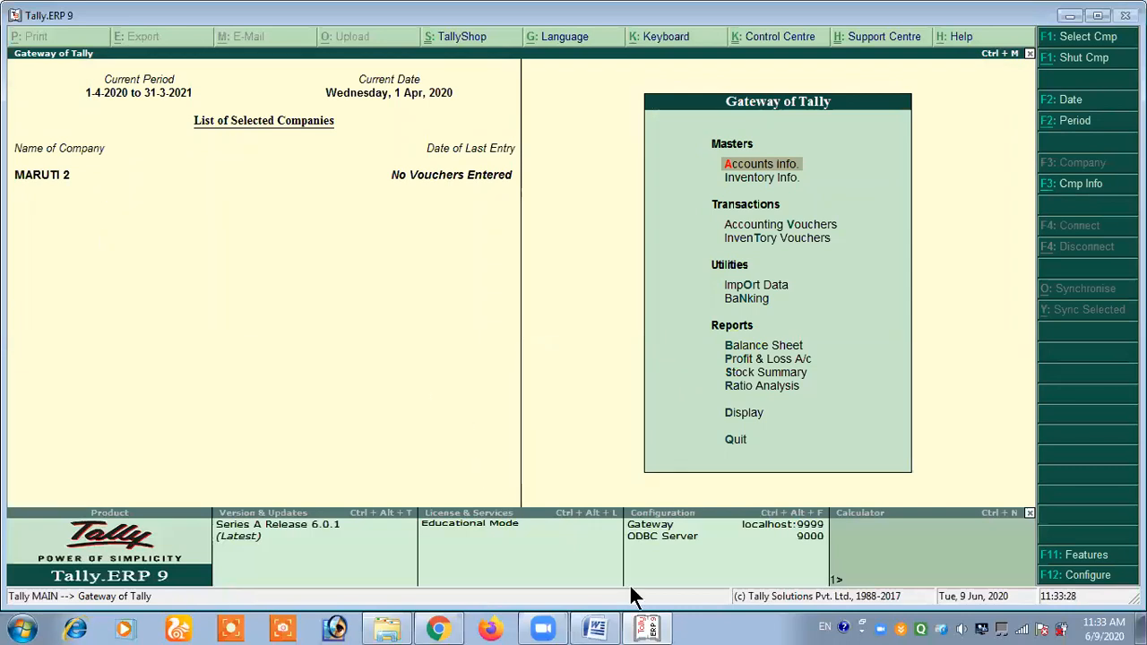
# - Switch to the Word notes and look up the third method, creation of a Security Control company
pyautogui.click(595, 627)
pyautogui.scroll(-3, 416, 389)
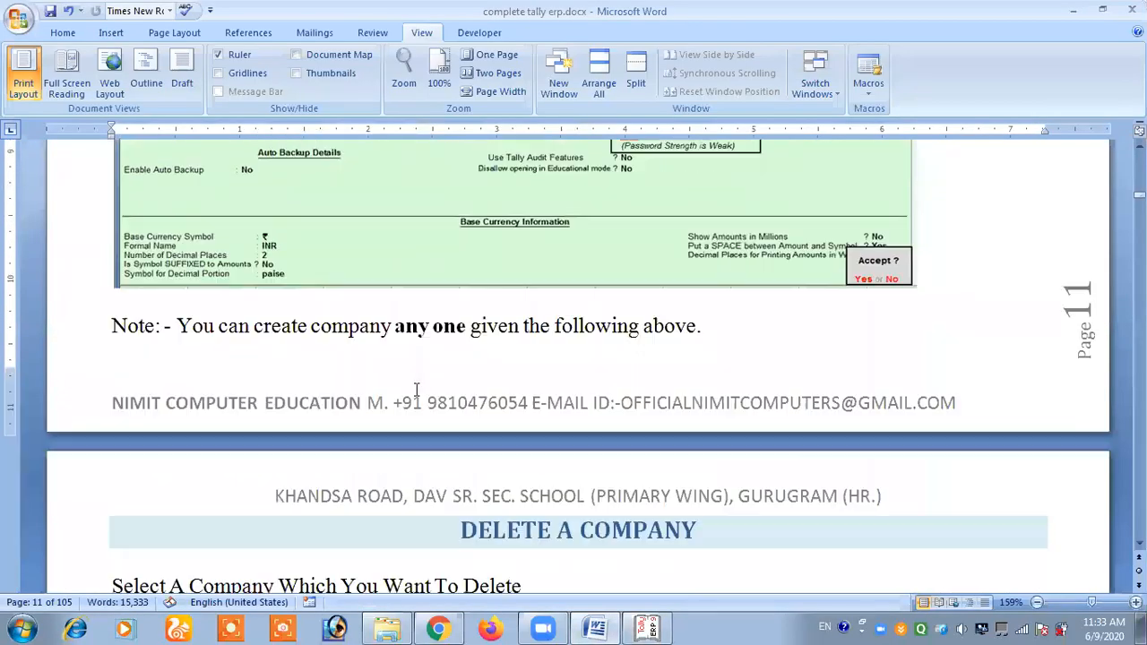
pyautogui.scroll(6, 358, 355)
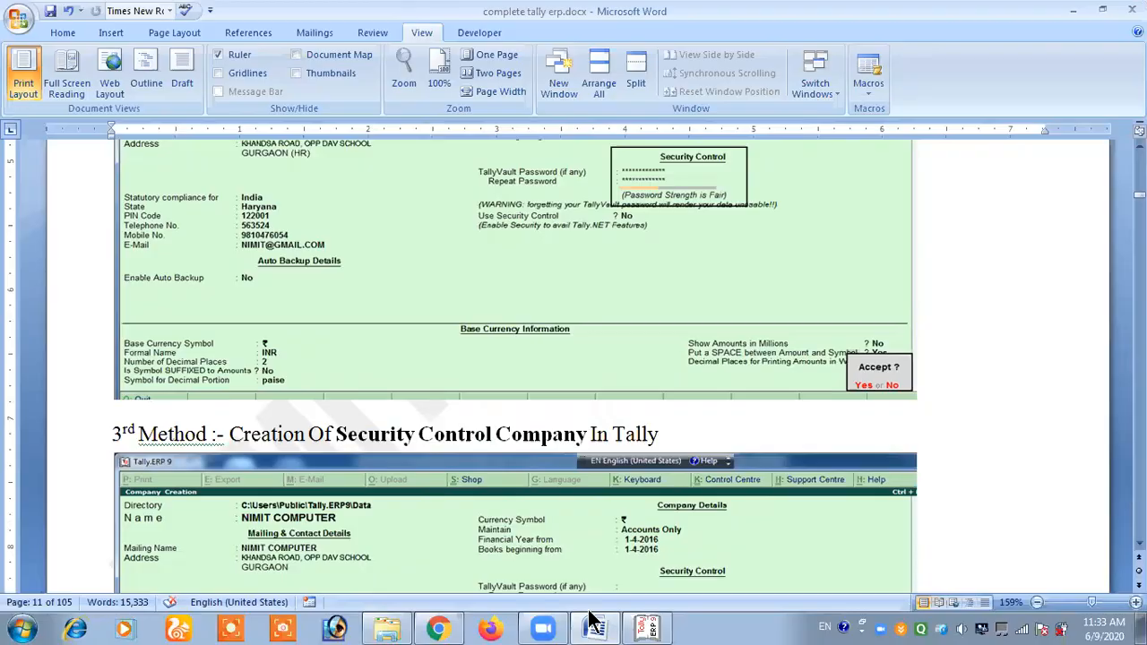
# - Return to Tally.ERP 9, close MARUTI 2 and start creating a company named MARUTI 3, keeping the same mailing name
pyautogui.click(647, 627)
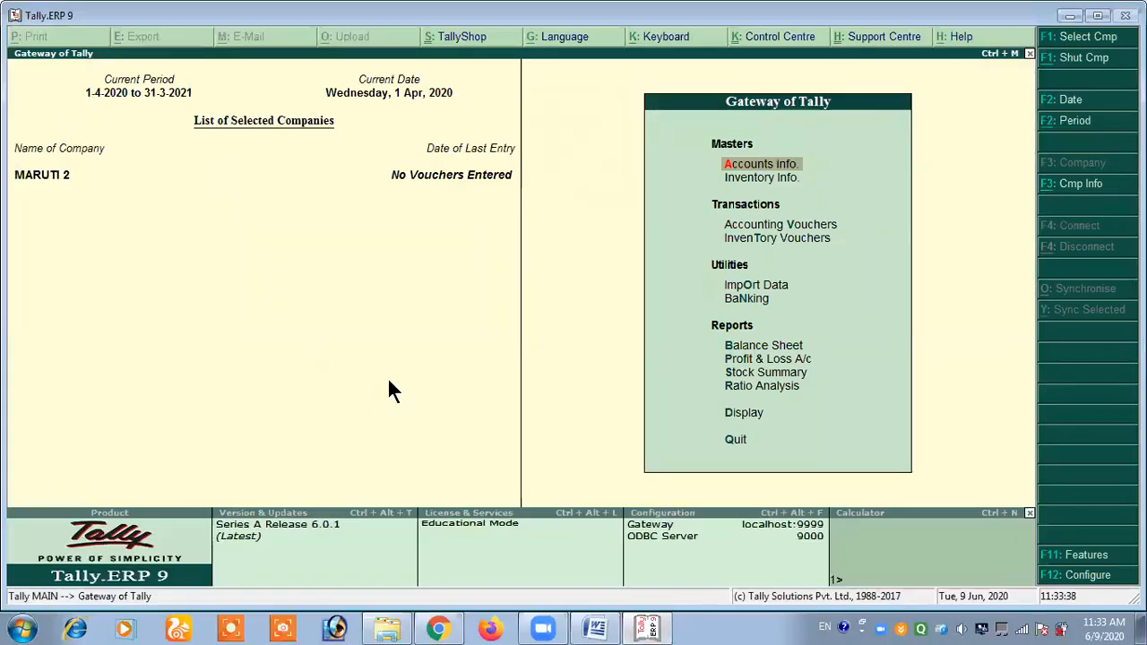
pyautogui.hotkey('alt', 'F1')
pyautogui.press('c')
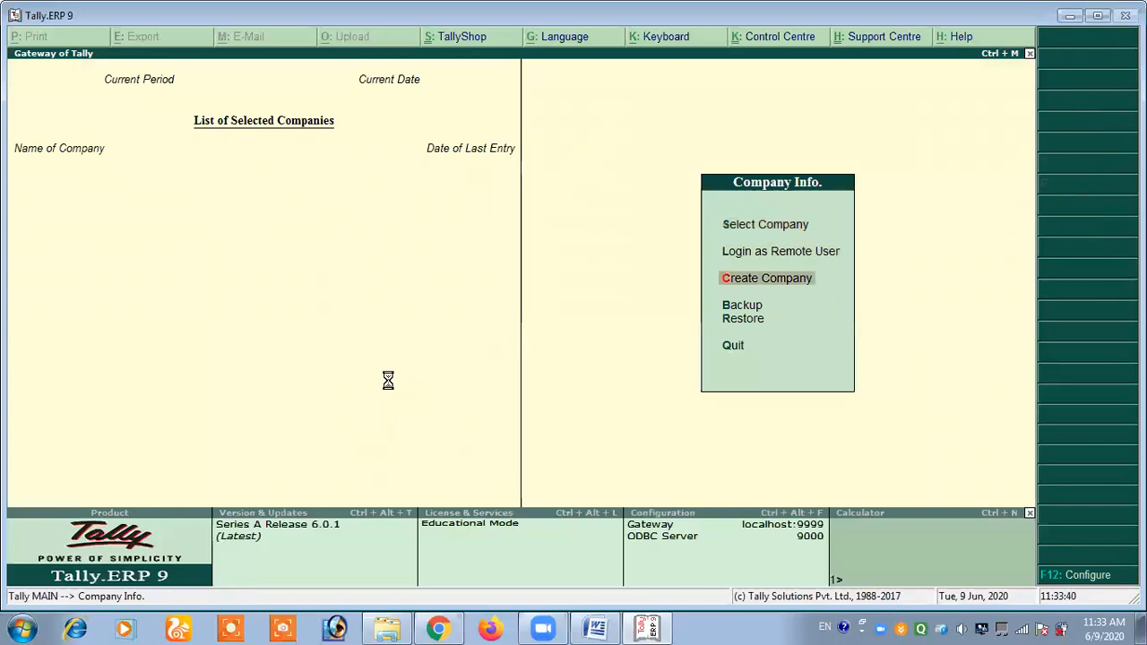
pyautogui.write('MARUTI')
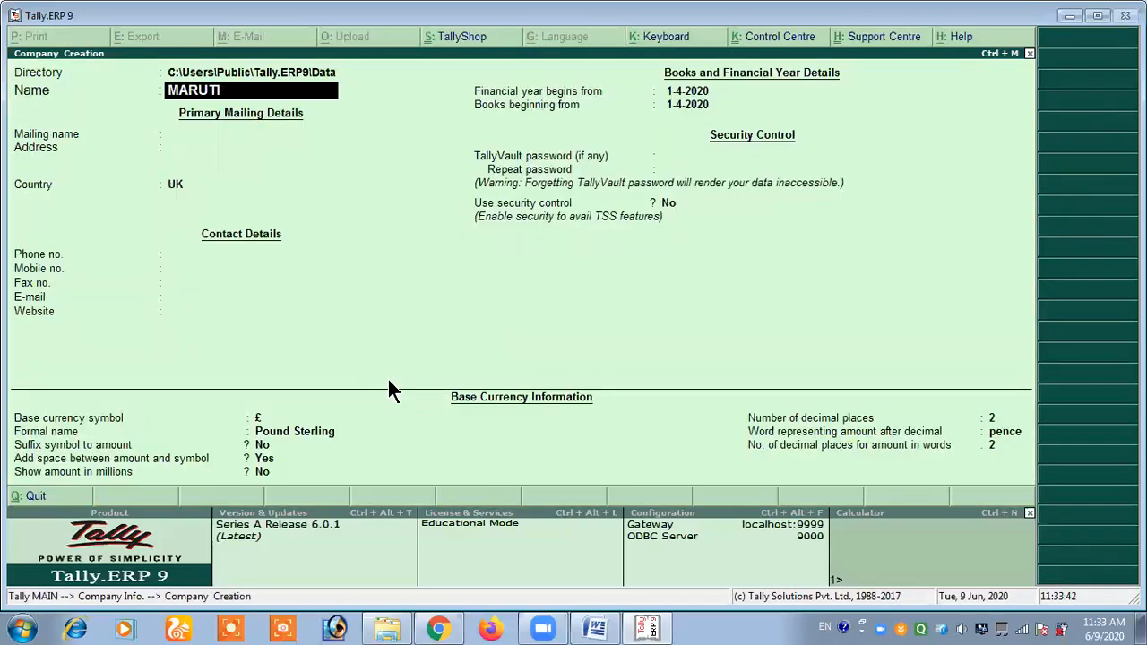
pyautogui.write(' 3')
pyautogui.press('Return')
pyautogui.press('Return')
# - Enter the street and city of MARUTI 3 on two lines as its mailing address
pyautogui.write('KHANDSA ROAD')
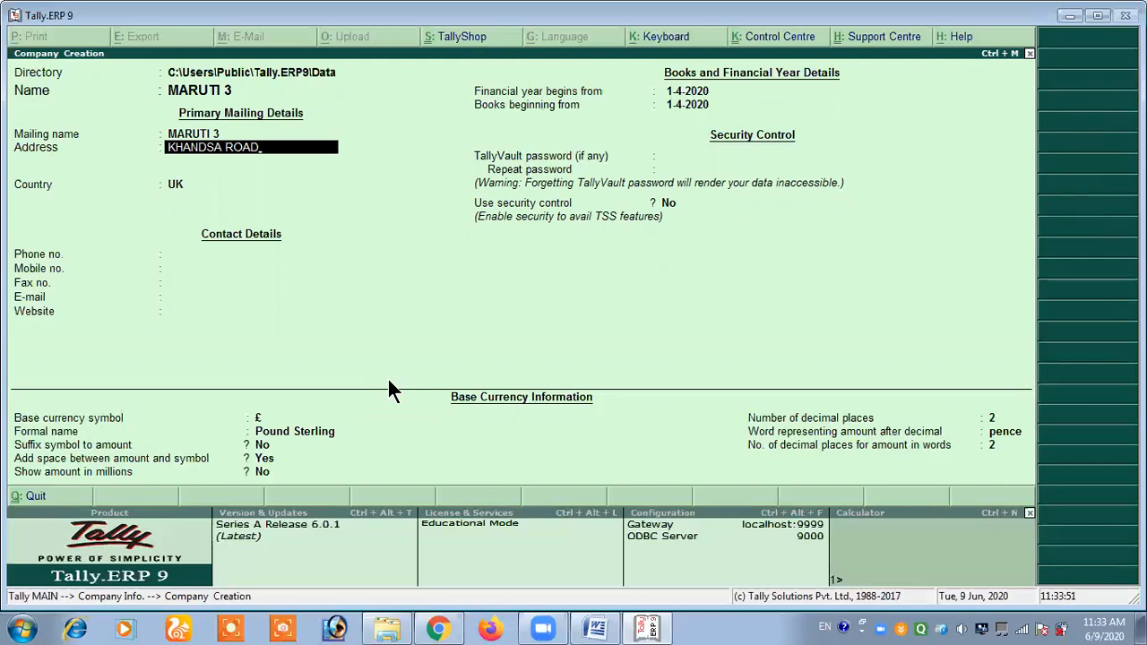
pyautogui.press('Return')
pyautogui.write('GURUGRAM')
pyautogui.press('Return')
# - Set the country of MARUTI 3 to India and the state to Haryana, leaving the pincode blank
pyautogui.press('Return')
pyautogui.write('I')
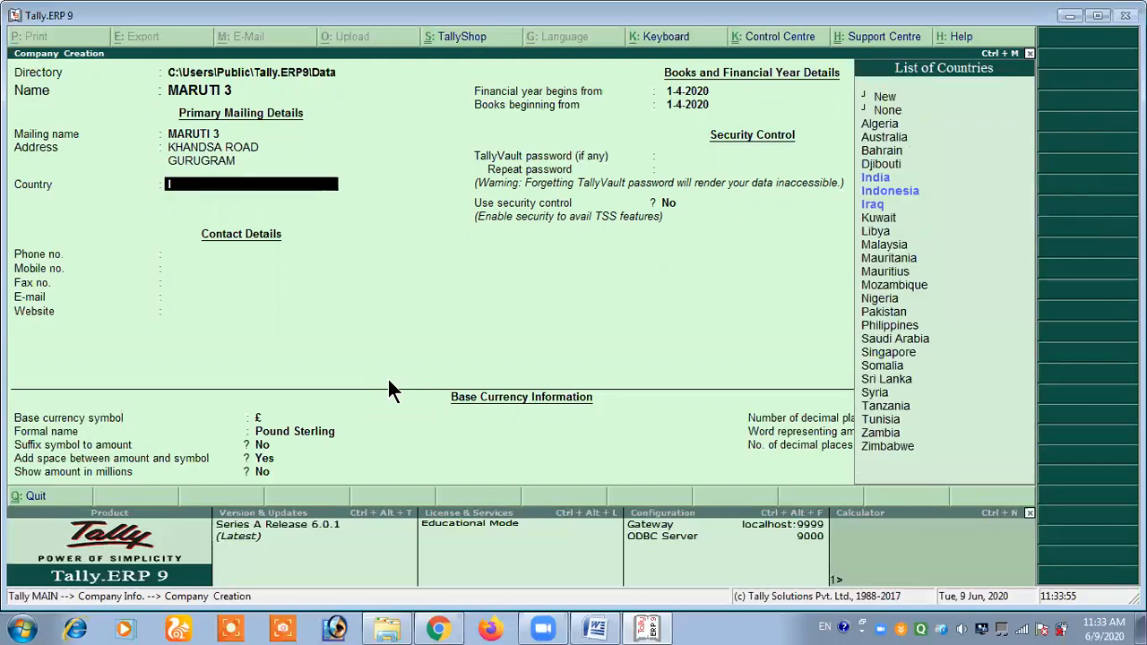
pyautogui.write('n')
pyautogui.press('Return')
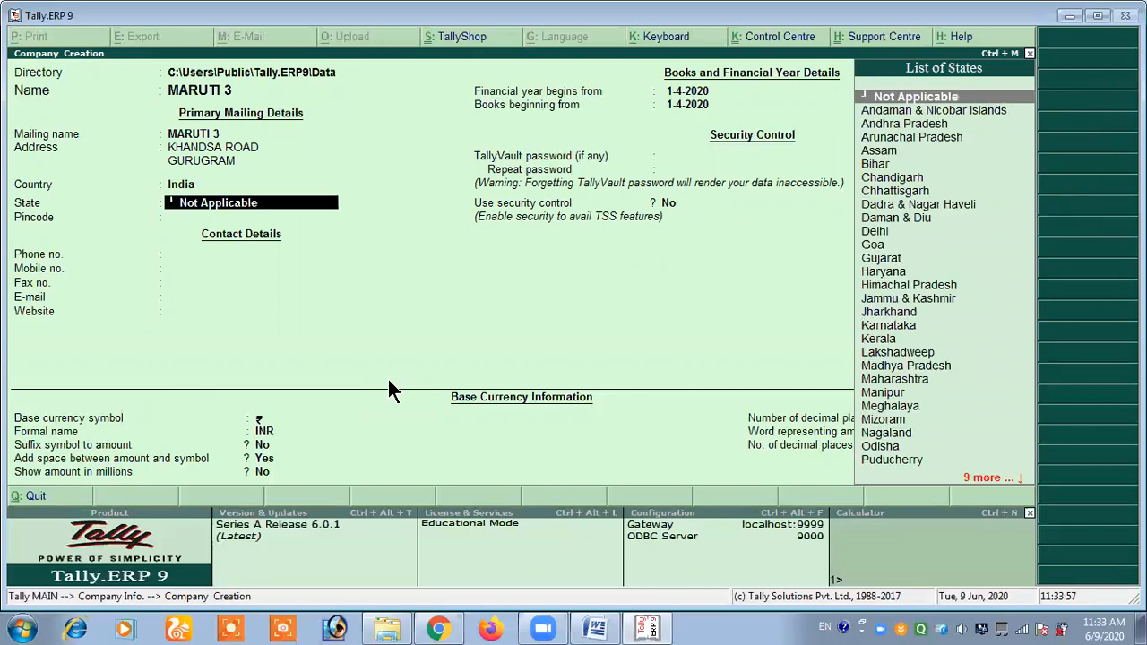
pyautogui.write('Har')
pyautogui.press('Return')
pyautogui.press('Return')
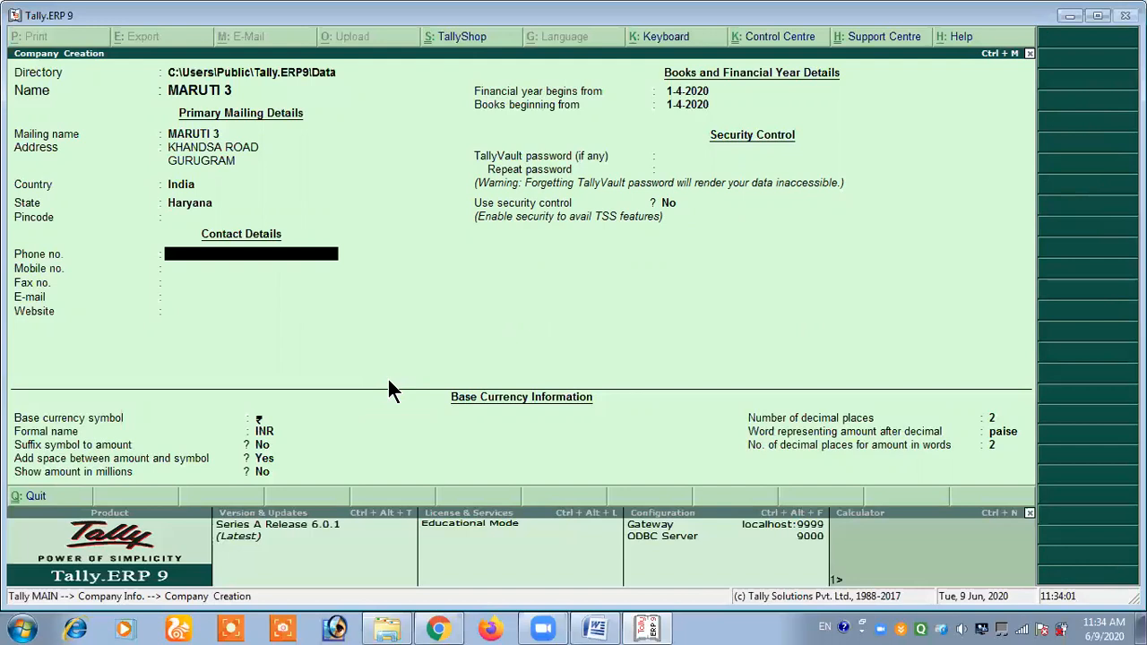
# - Leave the contact details and TallyVault password of MARUTI 3 blank and set the use of security control to Yes
pyautogui.press('Return')
pyautogui.press('Return')
pyautogui.press('Return')
pyautogui.press('Return')
pyautogui.press('Return')
pyautogui.press('Return')
pyautogui.press('Return')
pyautogui.press('Return')
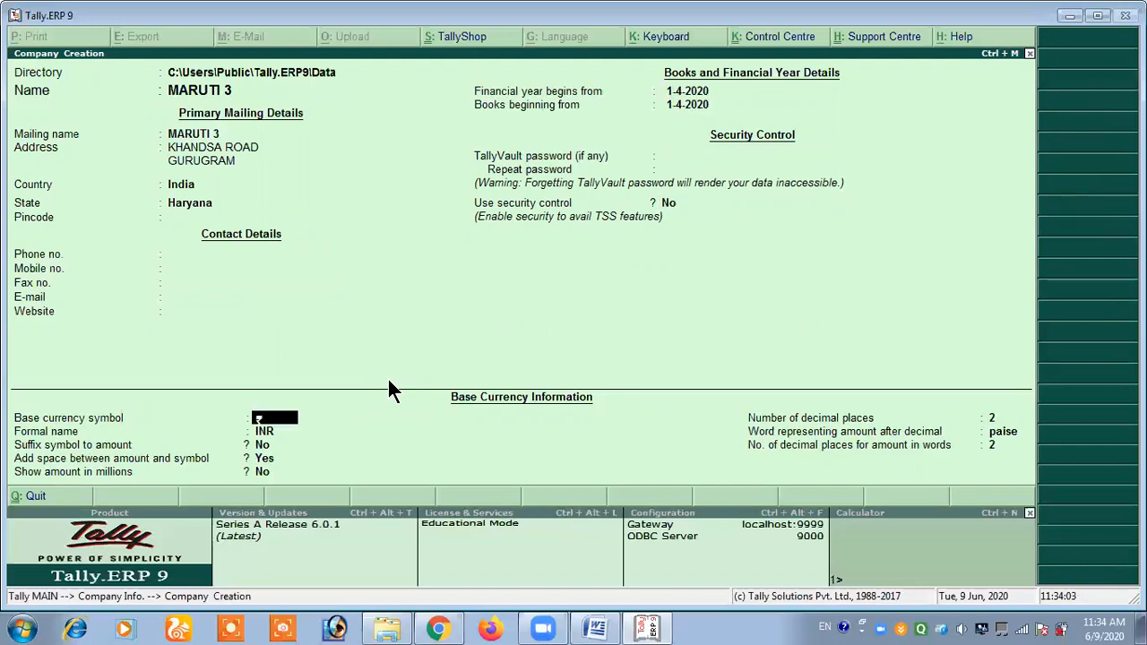
pyautogui.press('BackSpace')
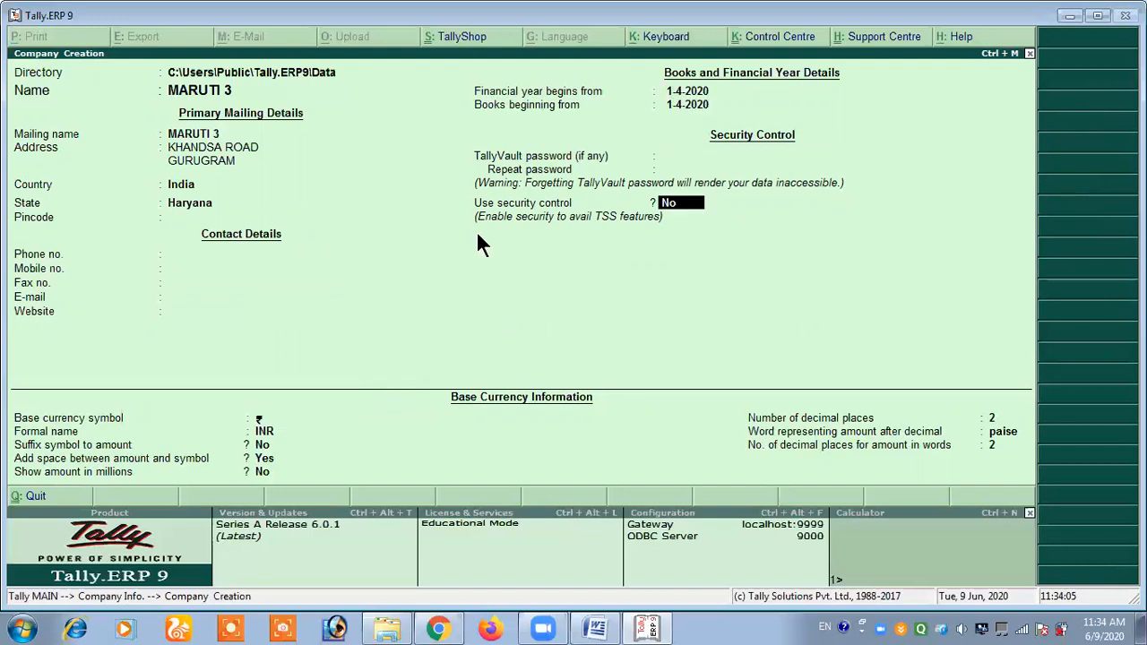
pyautogui.write('YES')
pyautogui.press('Return')
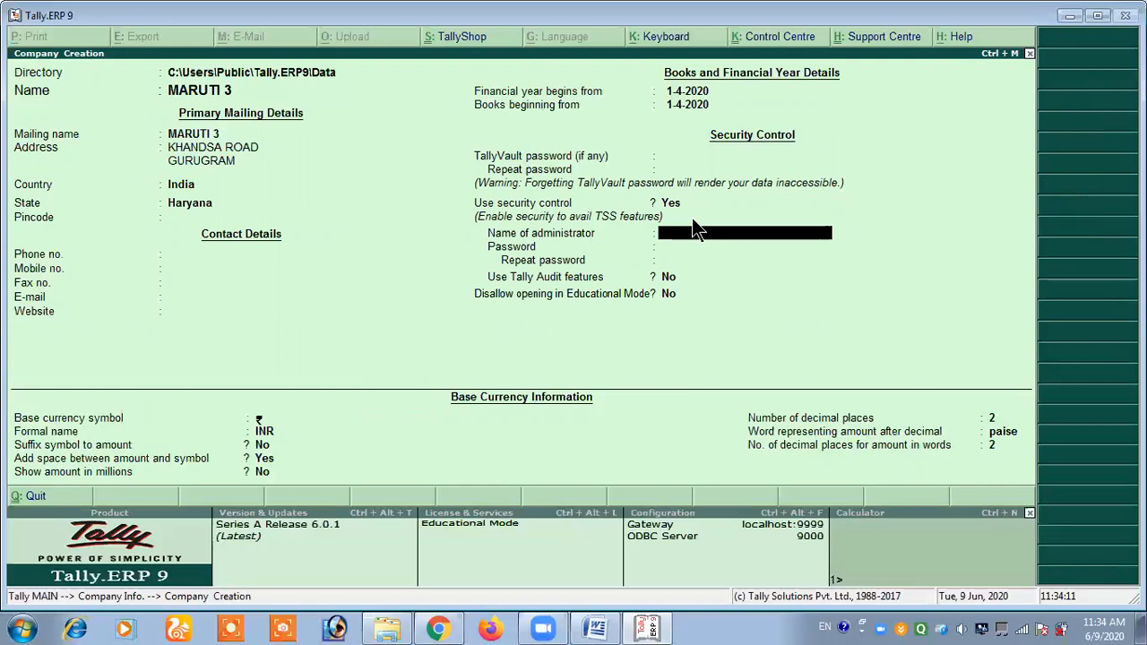
# - Name the administrator of MARUTI 3 MARUTI, then enter and repeat the administrator password
pyautogui.write('MARUTI')
pyautogui.press('Return')
pyautogui.write('**')
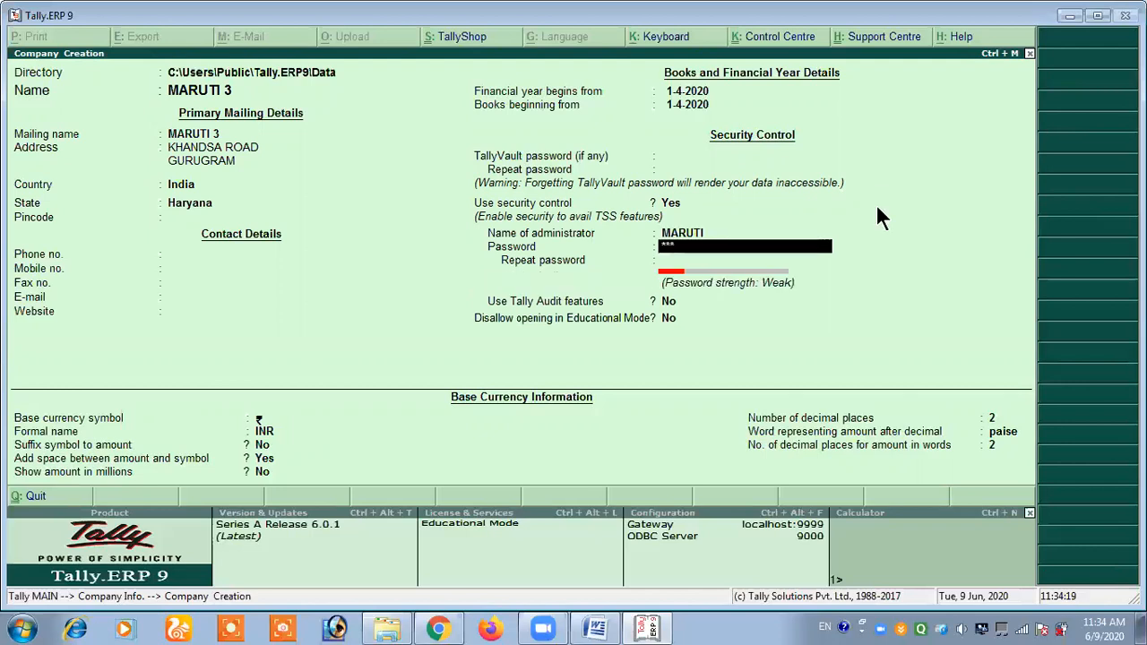
pyautogui.press('Return')
pyautogui.write('***')
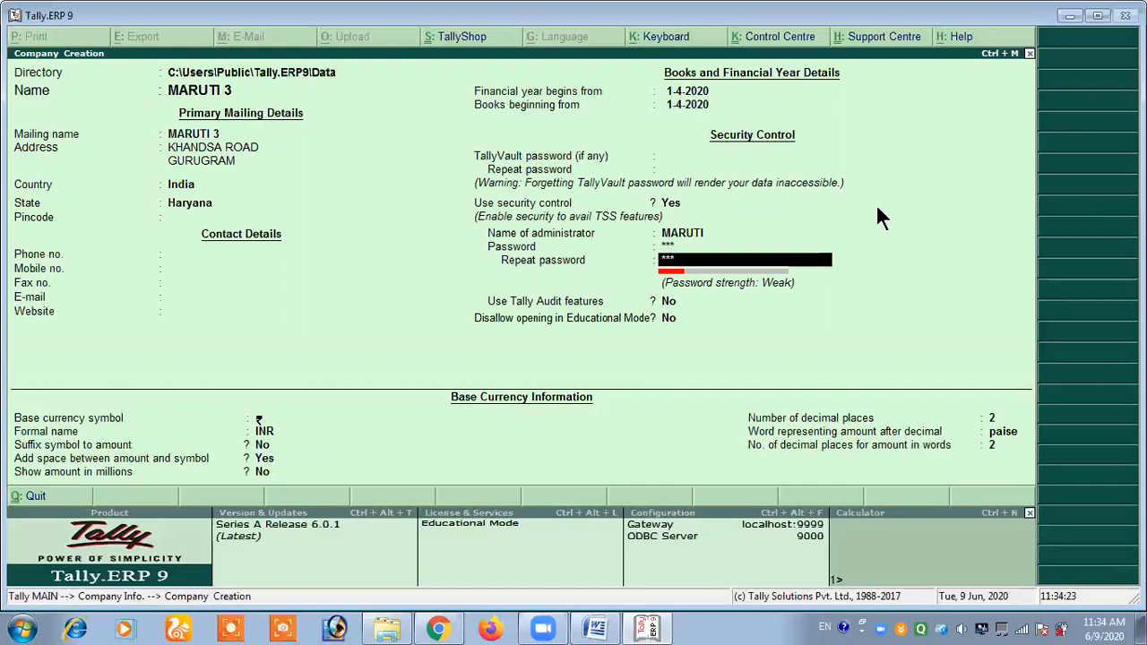
# - Keep Tally Audit features and the Educational Mode restriction at No, retain the default currency details, and accept the creation of MARUTI 3
pyautogui.press('Return')
pyautogui.press('Return')
pyautogui.press('Return')
pyautogui.press('Return')
pyautogui.press('Return')
pyautogui.press('Return')
pyautogui.press('Return')
pyautogui.press('Return')
pyautogui.press('Return')
pyautogui.press('Return')
pyautogui.press('Return')
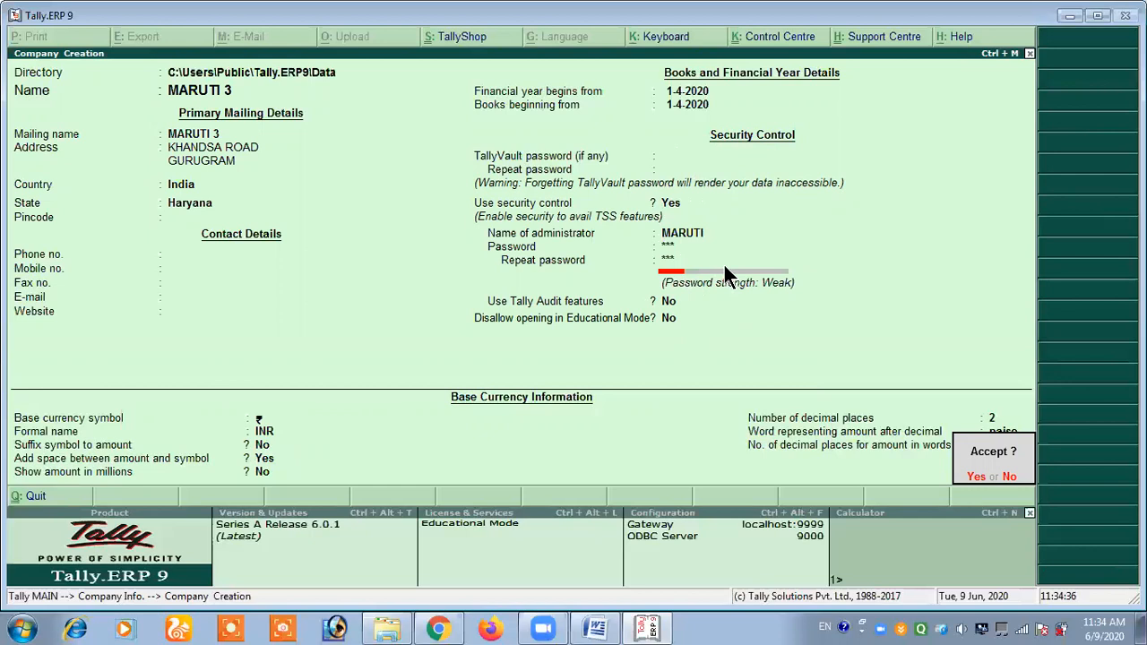
pyautogui.press('Return')
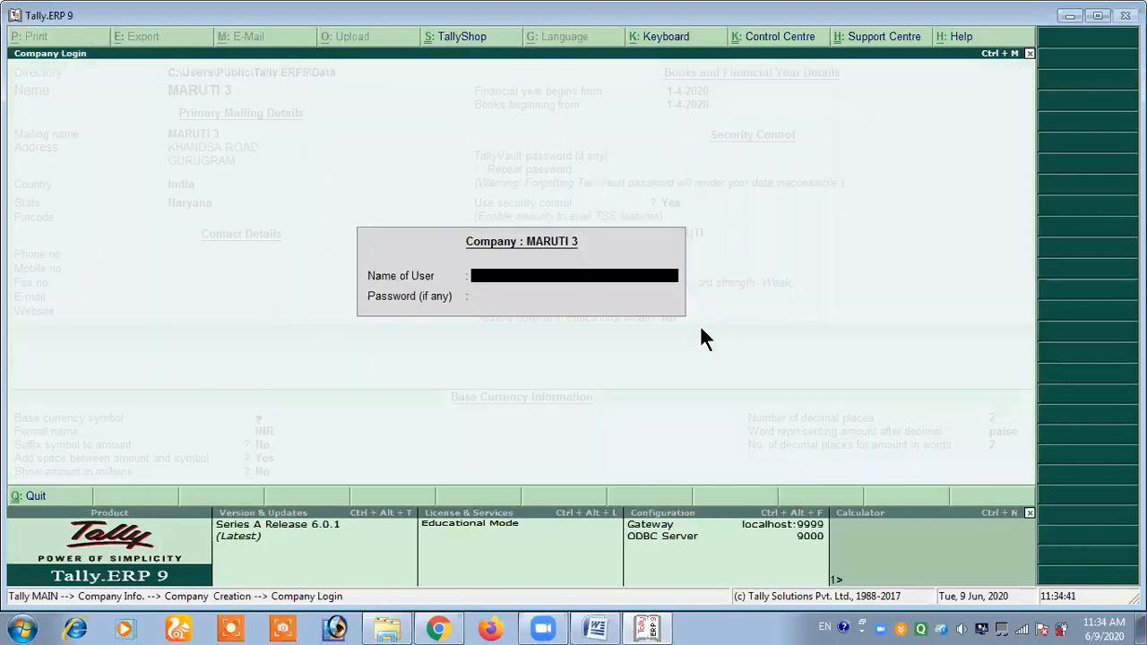
# - Log in to MARUTI 3 with the user name MARUTI and the administrator password
pyautogui.write('M')
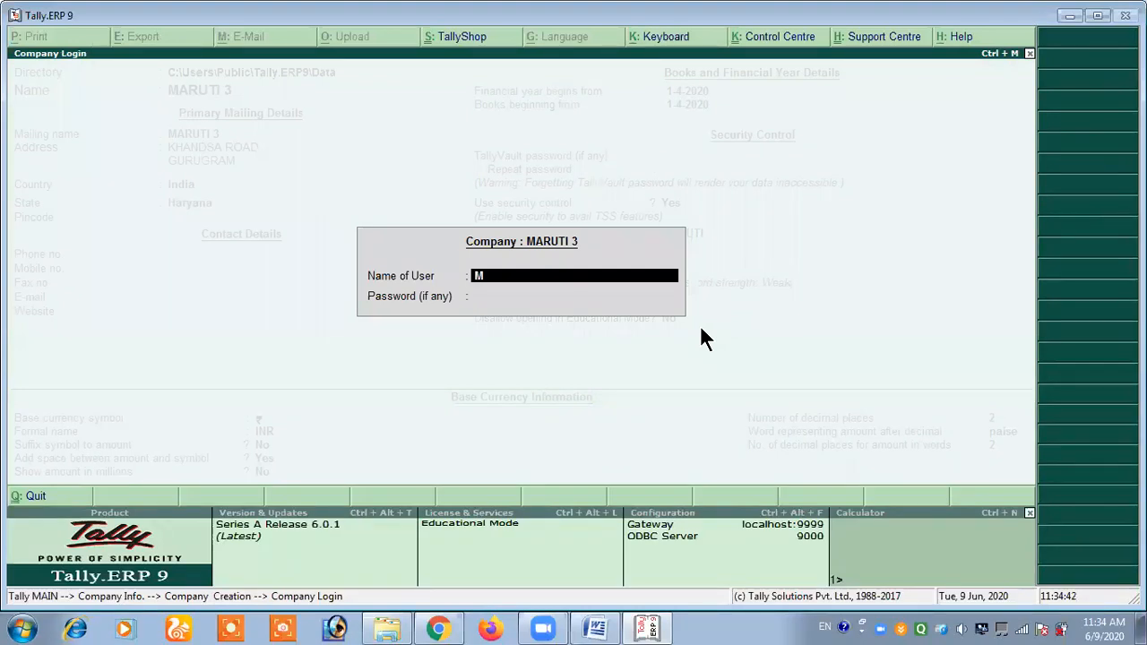
pyautogui.write('ARUTI')
pyautogui.press('Return')
pyautogui.write('***')
pyautogui.press('Return')
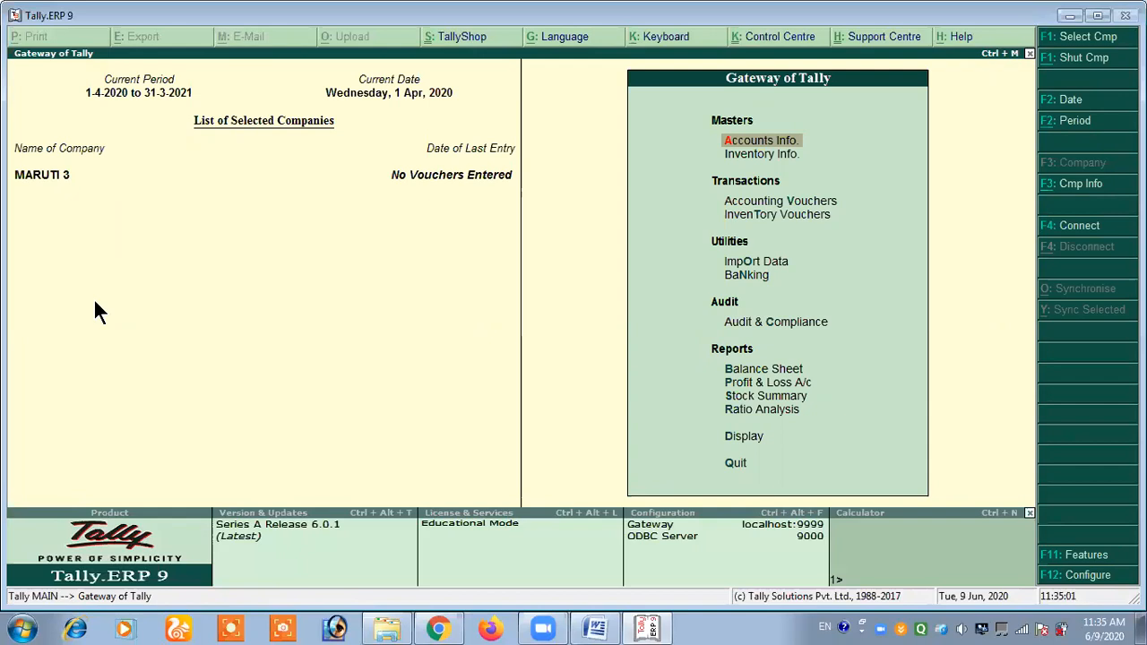
# - Close MARUTI 3 and open the normal company MARUTI 1 from the list of companies
pyautogui.hotkey('alt', 'F3')
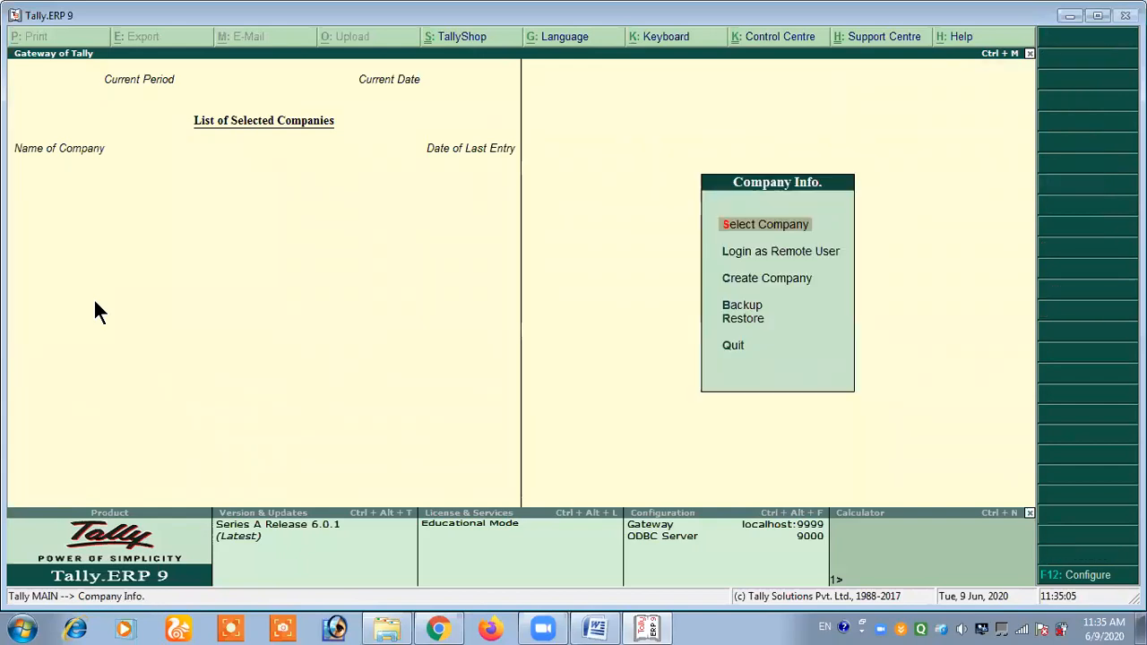
pyautogui.press('Down')
pyautogui.press('Down')
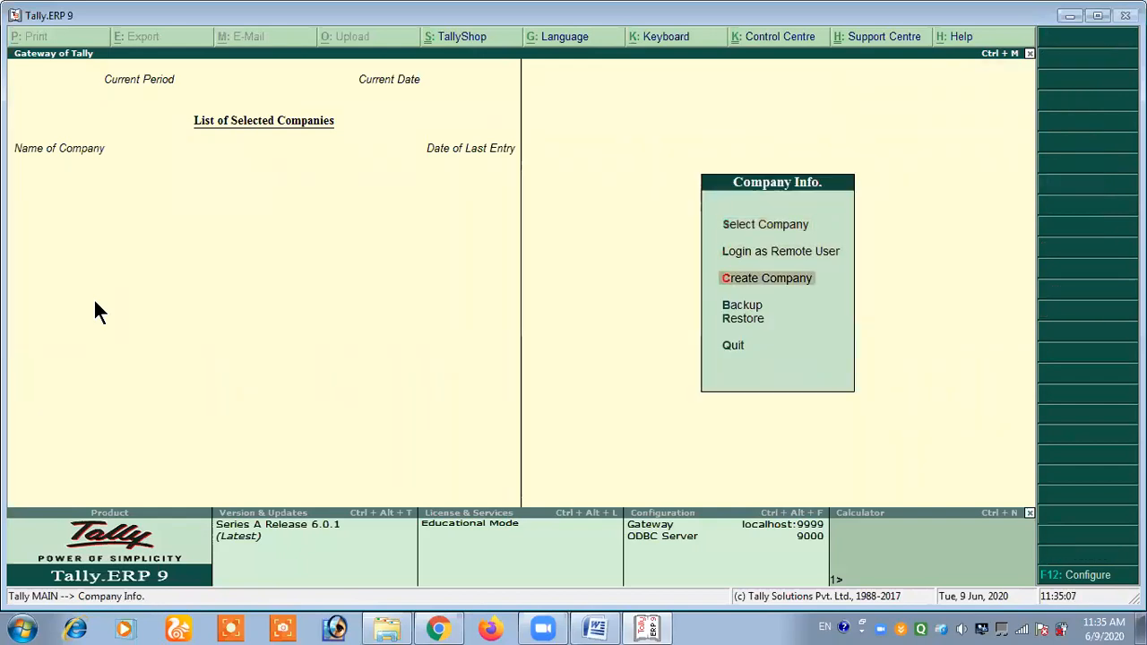
pyautogui.press('Up')
pyautogui.press('Up')
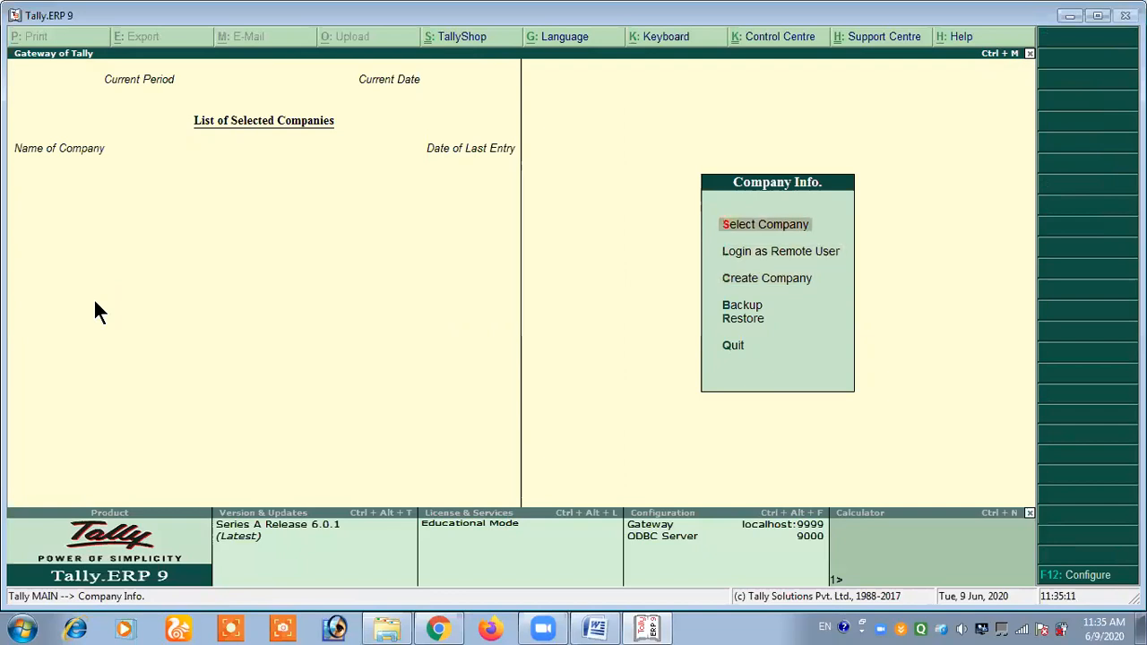
pyautogui.press('Return')
pyautogui.press('Down')
pyautogui.press('Down')
pyautogui.press('Down')
pyautogui.press('Down')
pyautogui.press('Down')
pyautogui.press('Down')
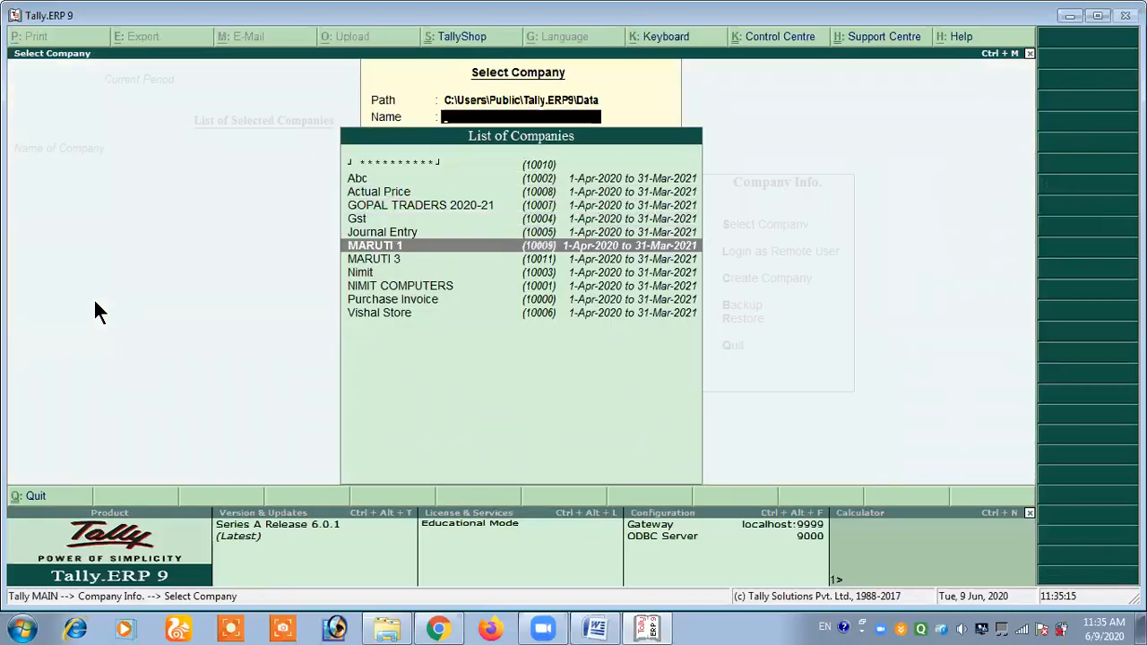
pyautogui.press('Return')
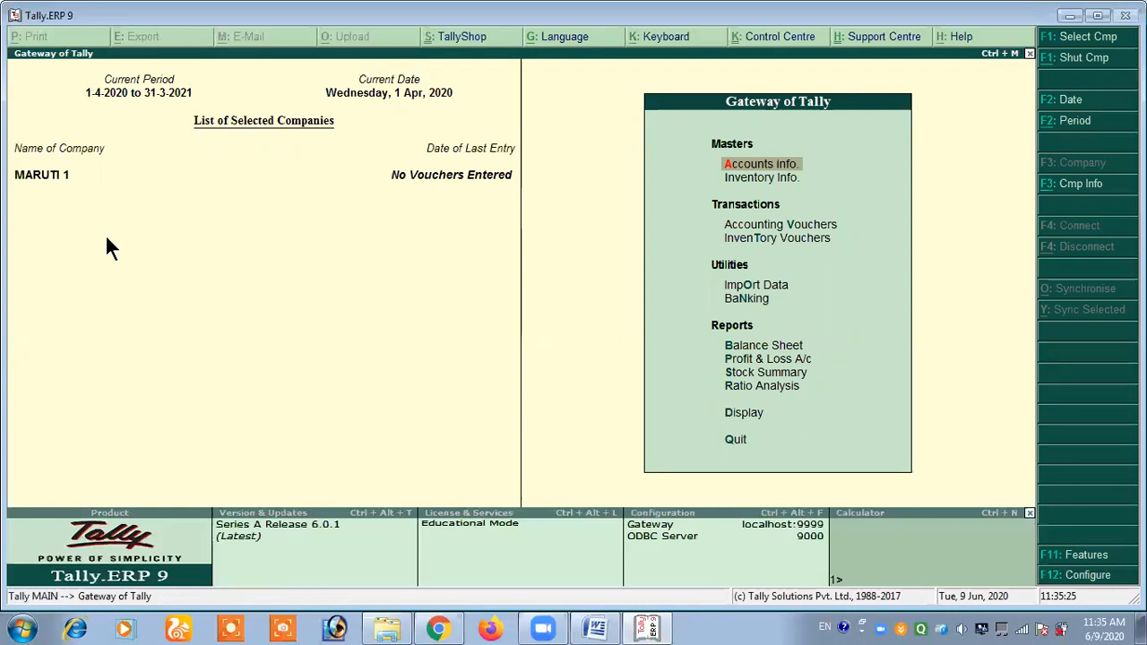
# - Close MARUTI 1 and bring up the list of companies available for selection
pyautogui.hotkey('alt', 'F3')
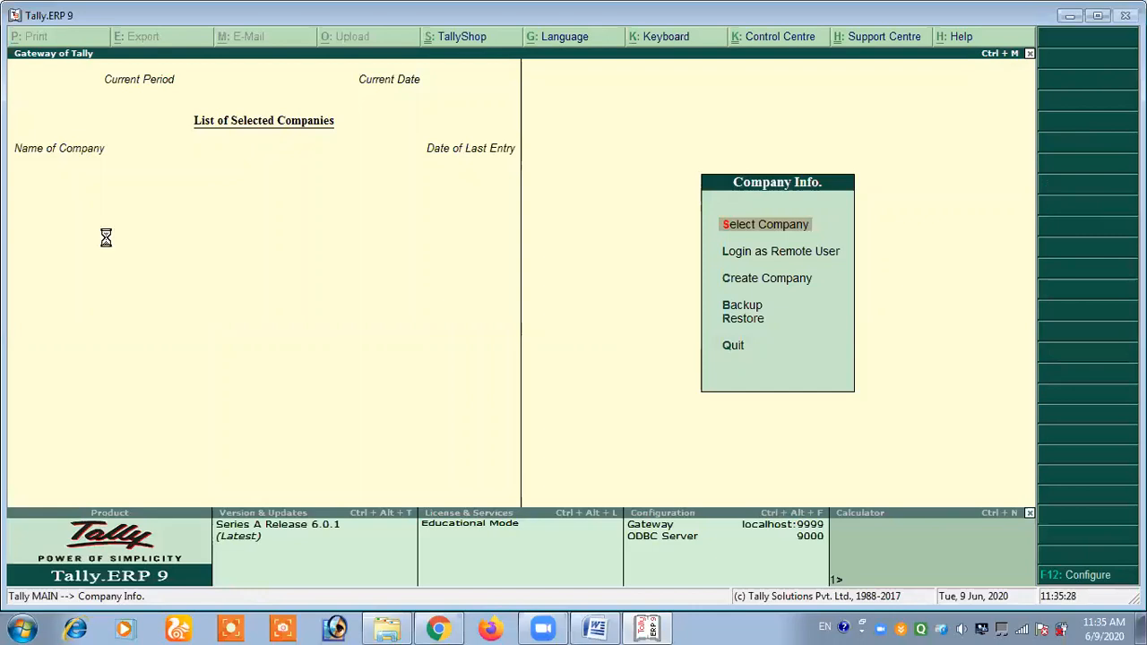
pyautogui.press('Down')
pyautogui.press('Down')
pyautogui.press('Down')
pyautogui.press('Down')
pyautogui.press('Down')
pyautogui.press('Down')
pyautogui.press('Down')
pyautogui.press('Down')
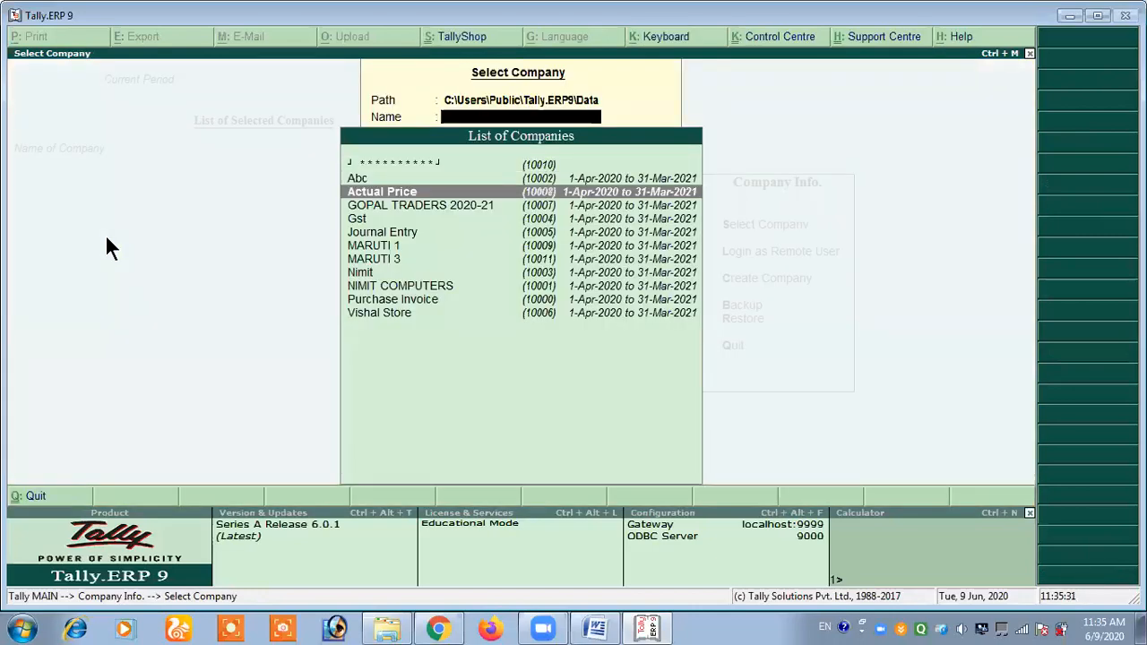
pyautogui.press('Down')
pyautogui.press('Down')
pyautogui.press('Down')
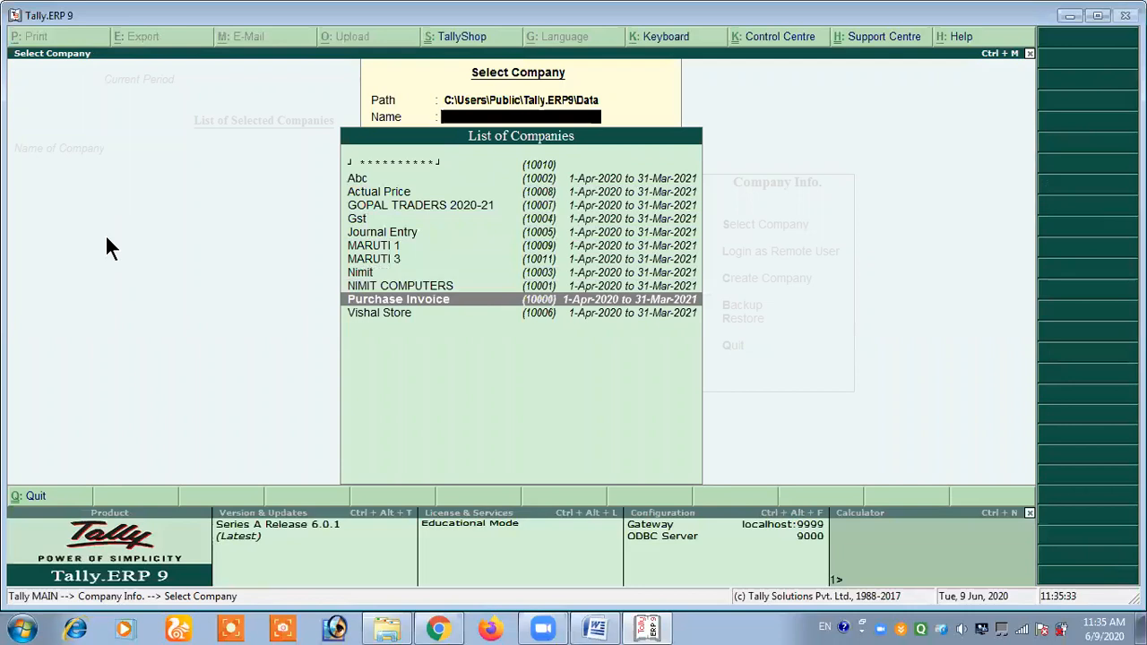
# - Choose the company with the masked name from the list and open it with its TallyVault password
pyautogui.press('Up')
pyautogui.press('Up')
pyautogui.press('Up')
pyautogui.press('Up')
pyautogui.press('Up')
pyautogui.press('Up')
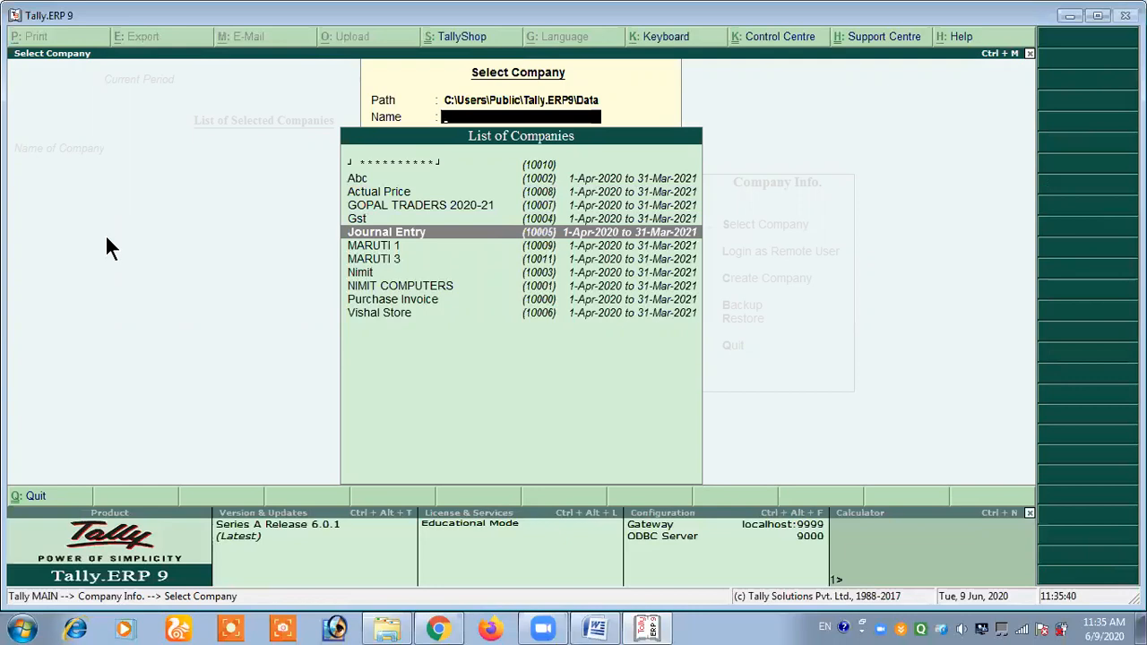
pyautogui.press('Up')
pyautogui.press('Up')
pyautogui.press('Up')
pyautogui.press('Up')
pyautogui.press('Up')
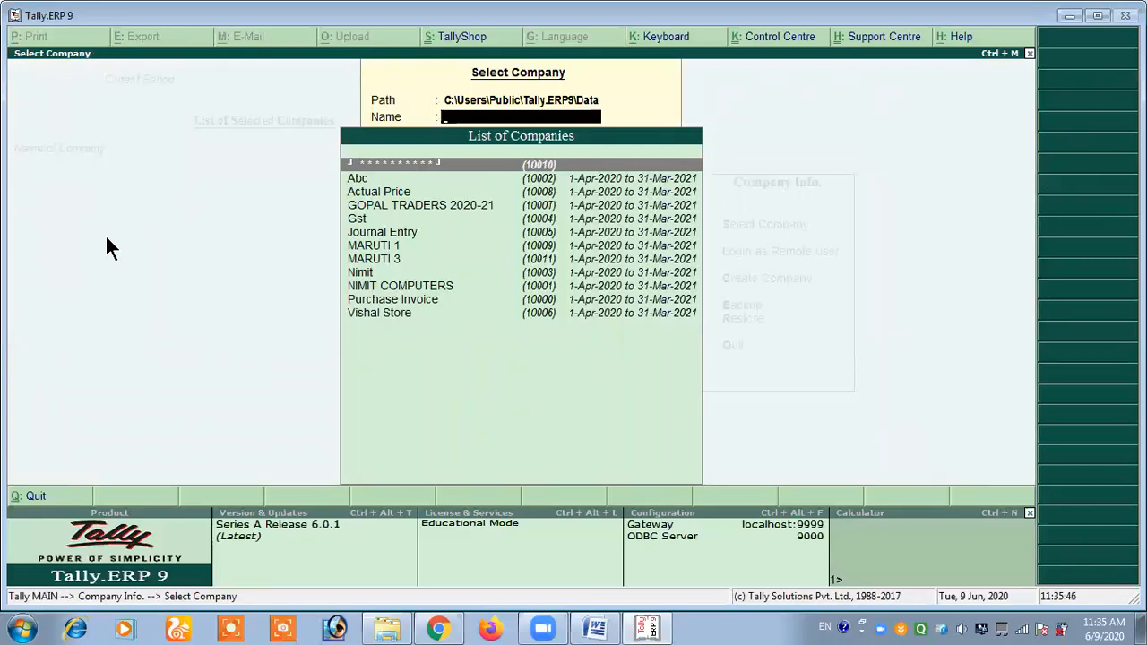
pyautogui.press('Return')
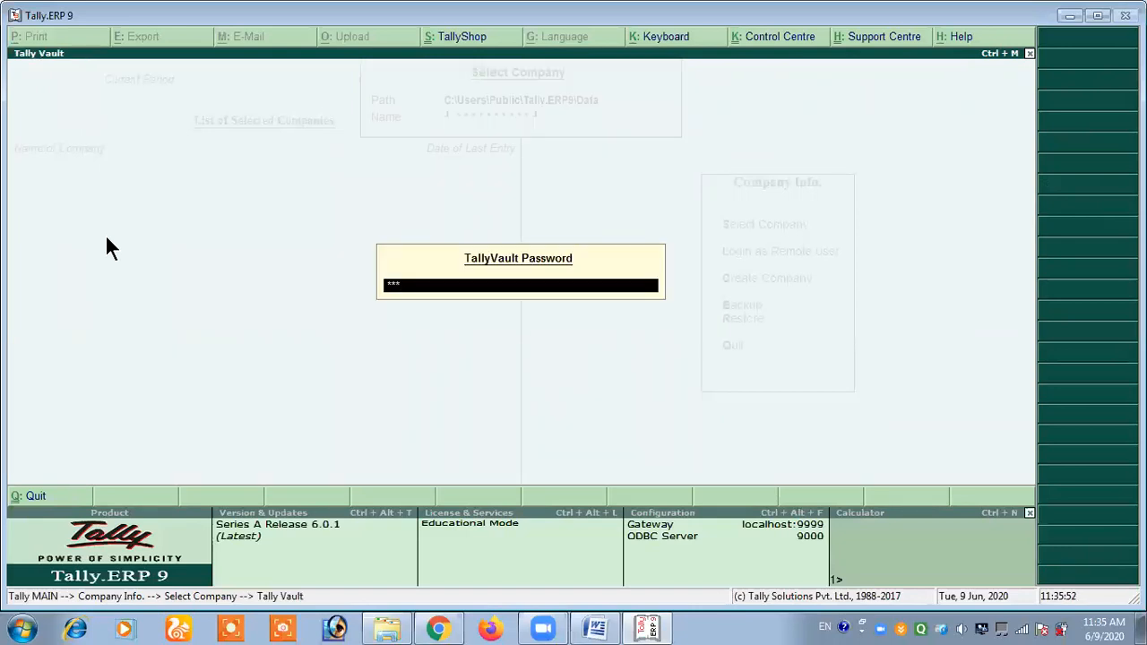
pyautogui.press('Return')
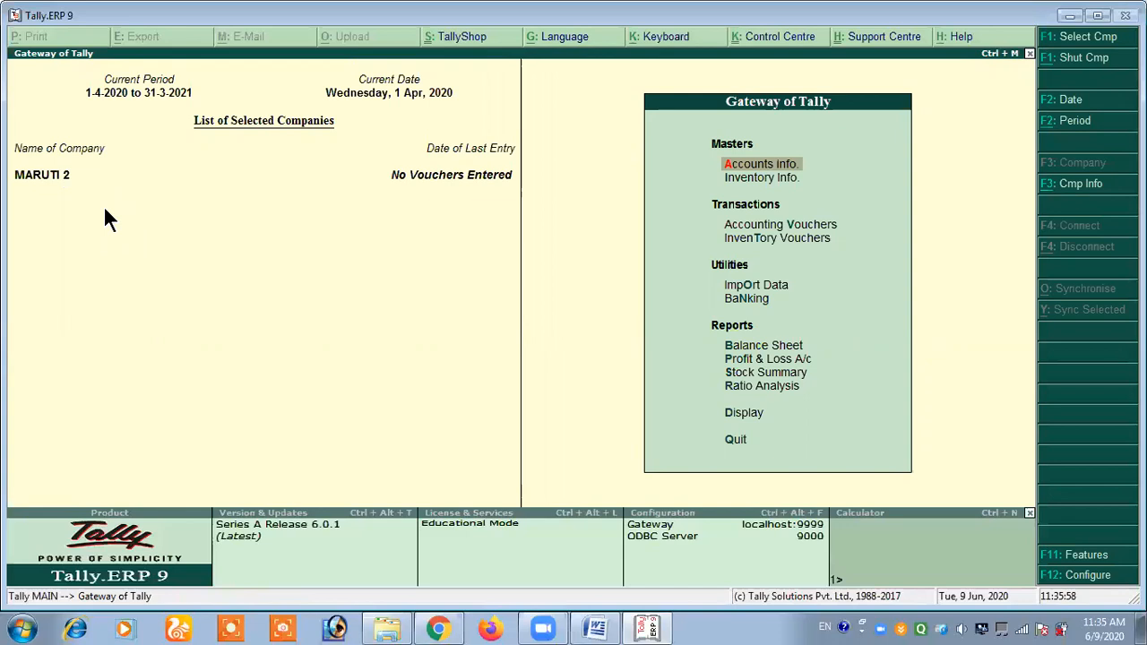
# - Close MARUTI 2 and choose the security control company MARUTI 3 from the list of companies
pyautogui.hotkey('alt', 'F1')
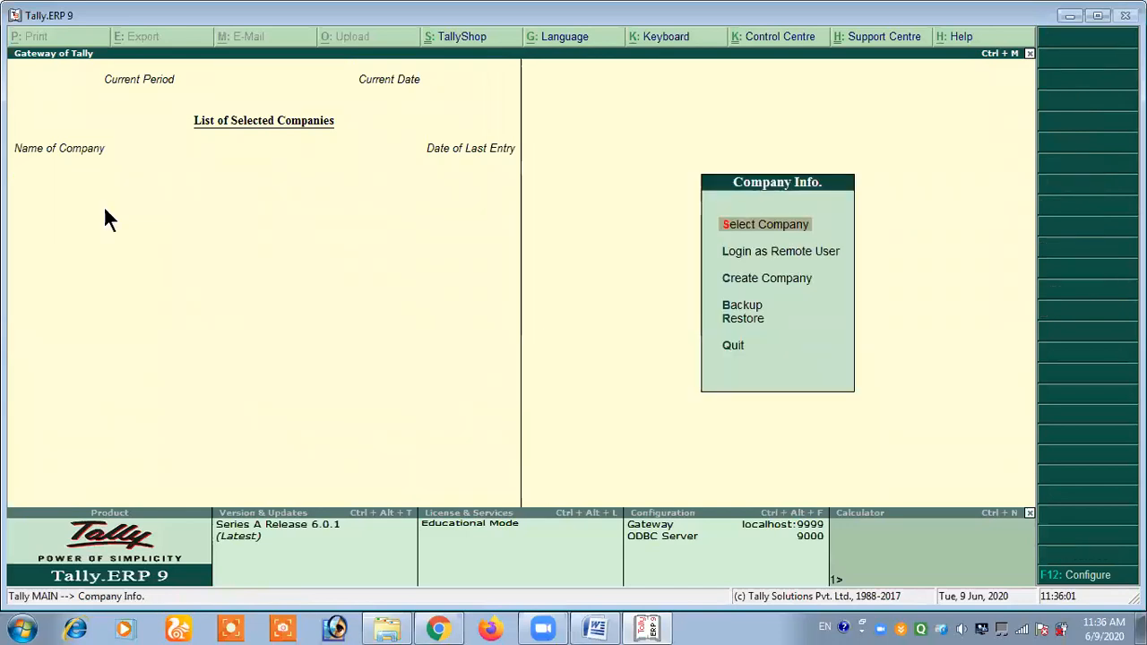
pyautogui.press('Return')
pyautogui.press('Down')
pyautogui.press('Down')
pyautogui.press('Down')
pyautogui.press('Down')
pyautogui.press('Down')
pyautogui.press('Down')
pyautogui.press('Down')
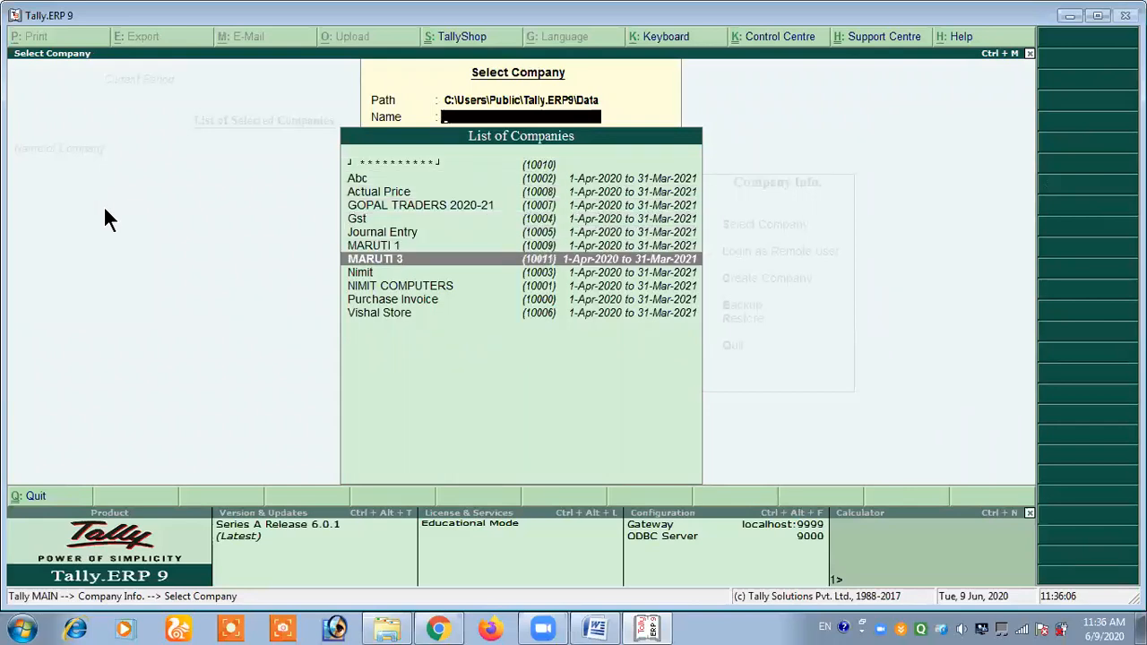
pyautogui.press('Return')
# - Log in to the reselected MARUTI 3 as user MARUTI with the administrator password
pyautogui.write('A')
pyautogui.press('BackSpace')
pyautogui.write('M')
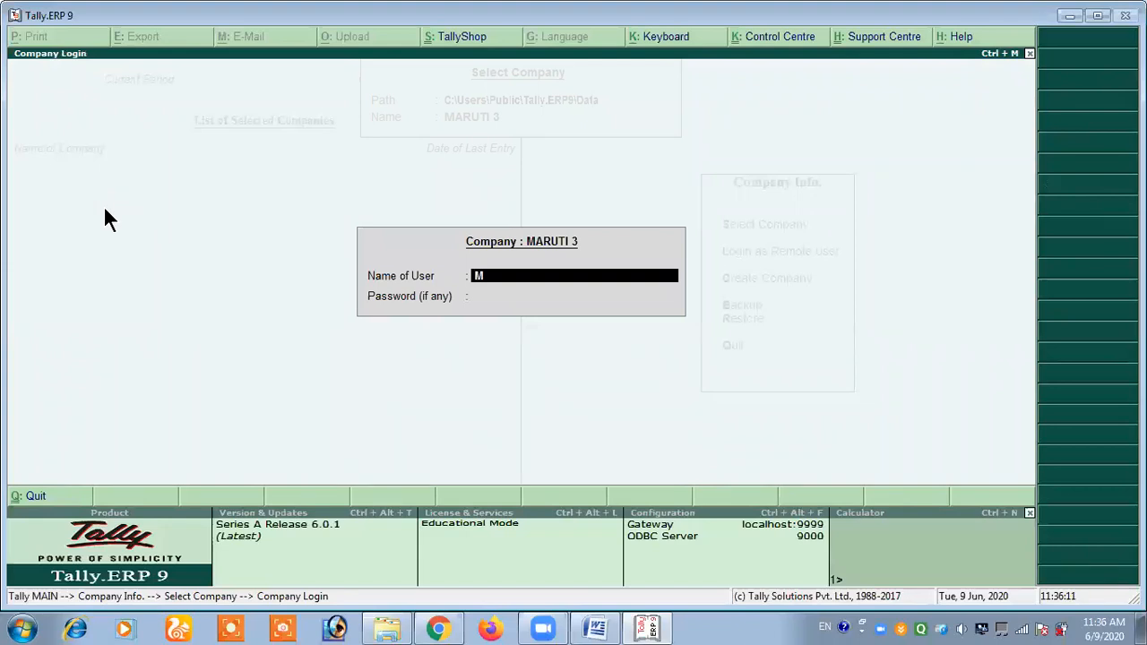
pyautogui.write('ARUTI')
pyautogui.press('Return')
pyautogui.write('***')
pyautogui.press('Return')
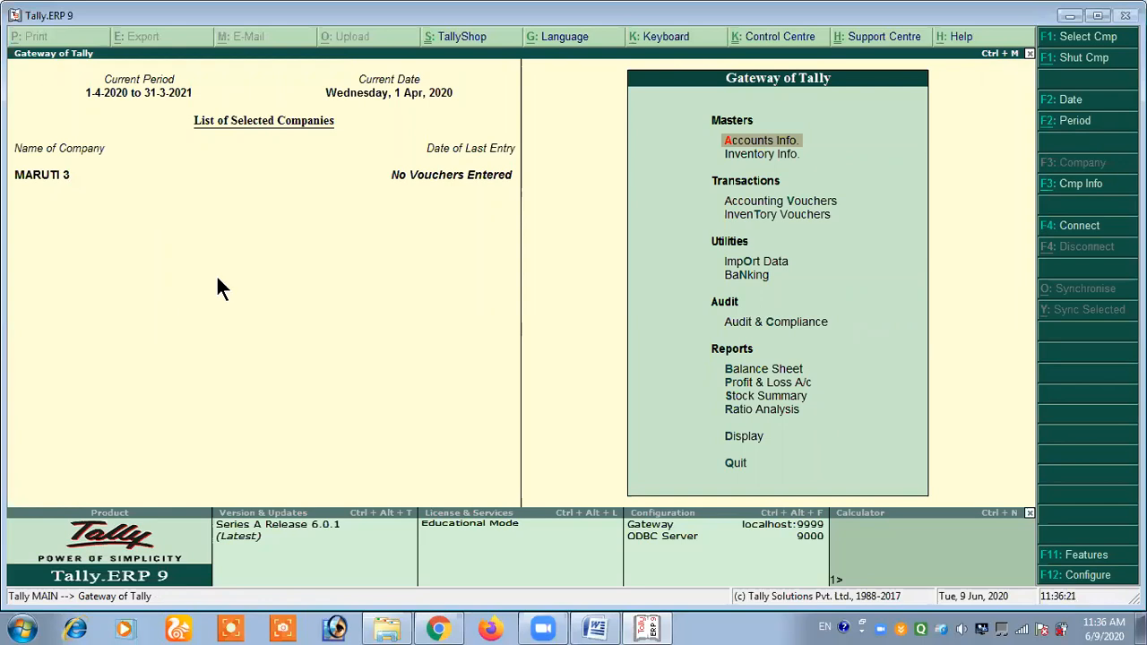
# - Switch to complete tally erp.docx in Word and read the company creation note at the end of page 11, highlighting "any one"
pyautogui.click(595, 625)
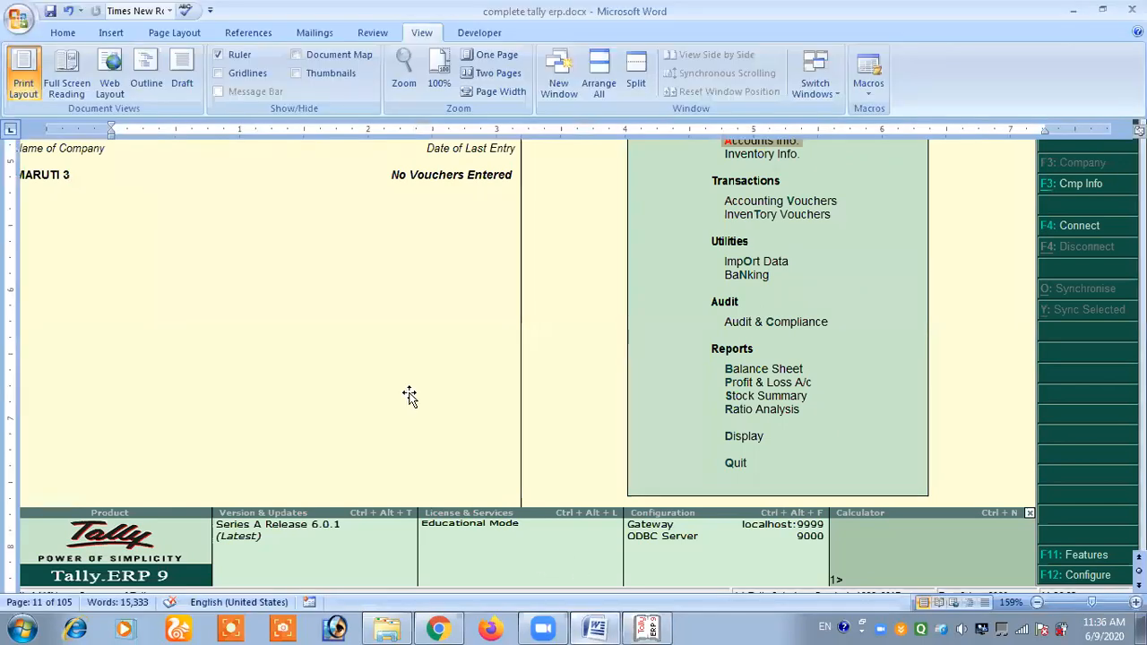
pyautogui.scroll(-5, 367, 372)
pyautogui.moveTo(177, 328); pyautogui.dragTo(381, 330)
pyautogui.click(411, 328)
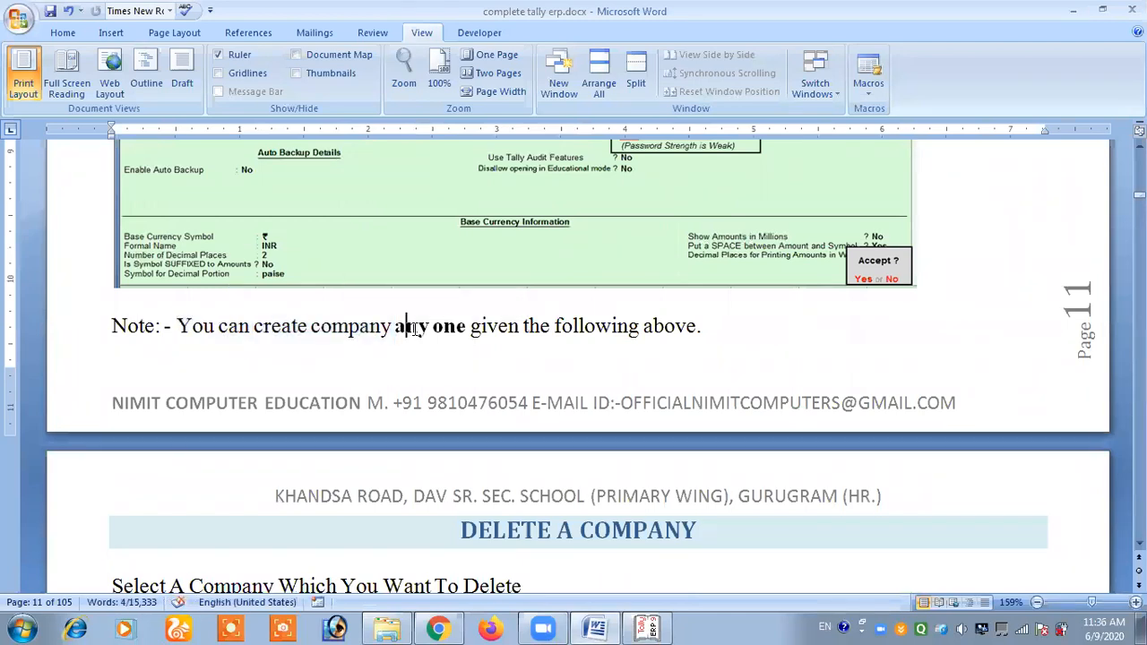
pyautogui.moveTo(461, 329); pyautogui.dragTo(421, 328)
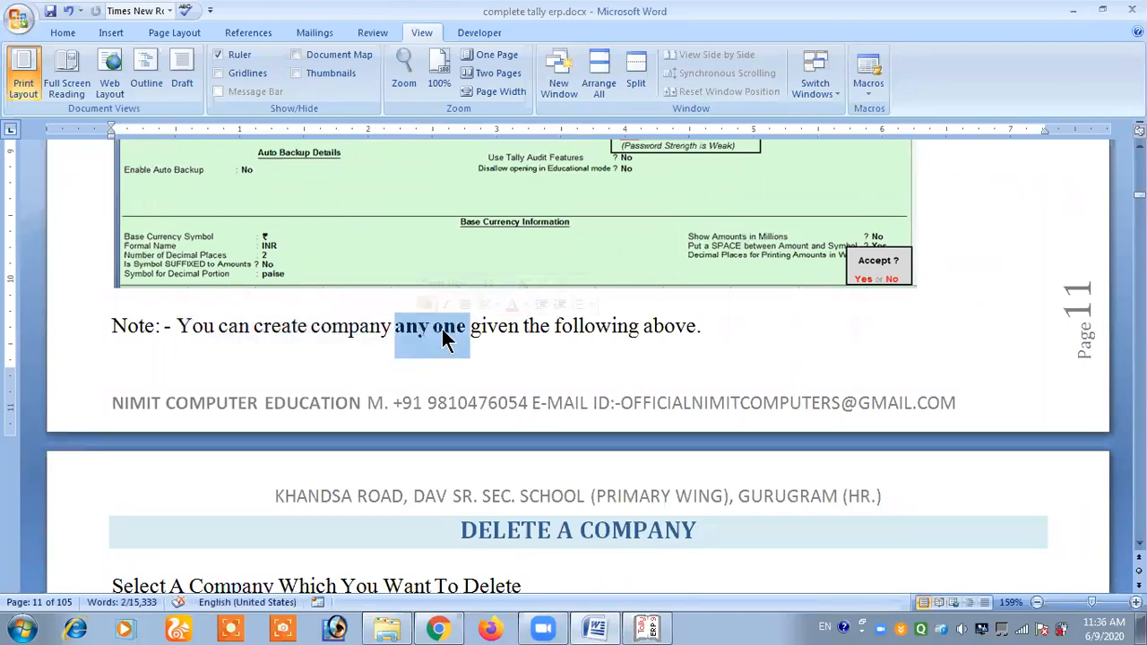
pyautogui.click(492, 328)
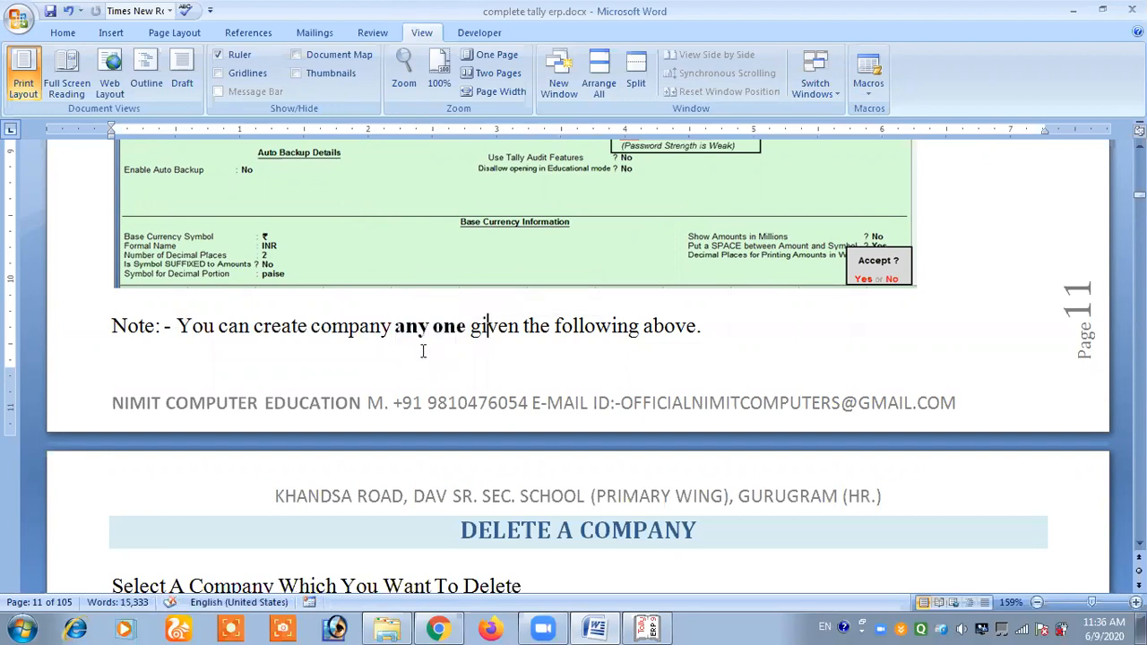
pyautogui.scroll(3, 327, 357)
pyautogui.scroll(5, 333, 385)
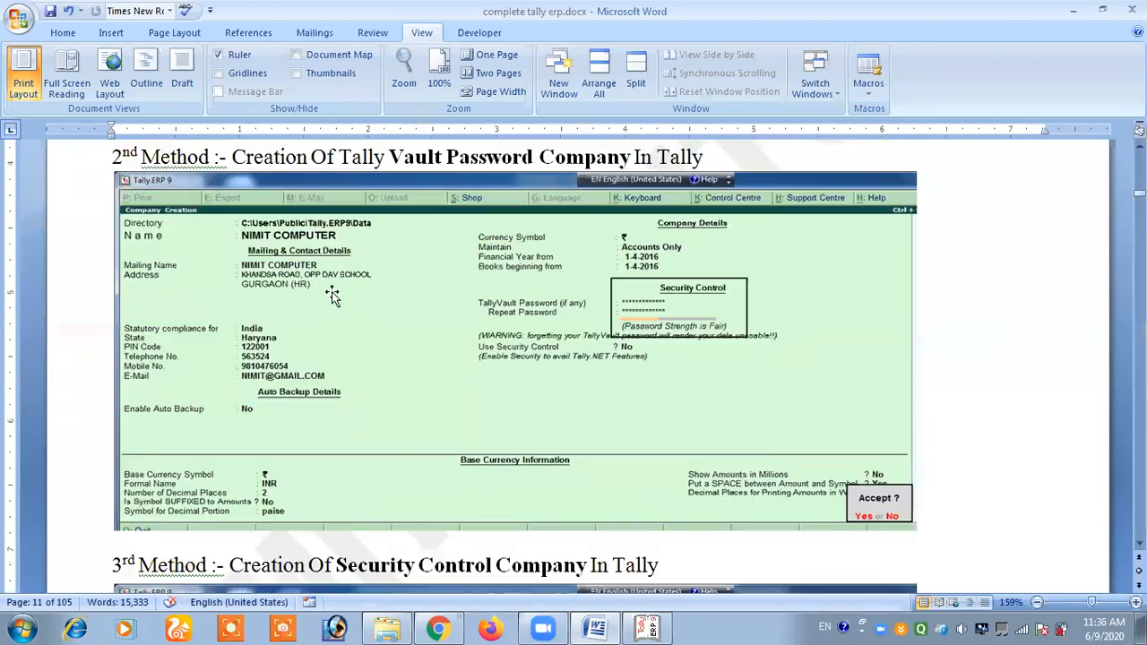
pyautogui.scroll(-9, 342, 415)
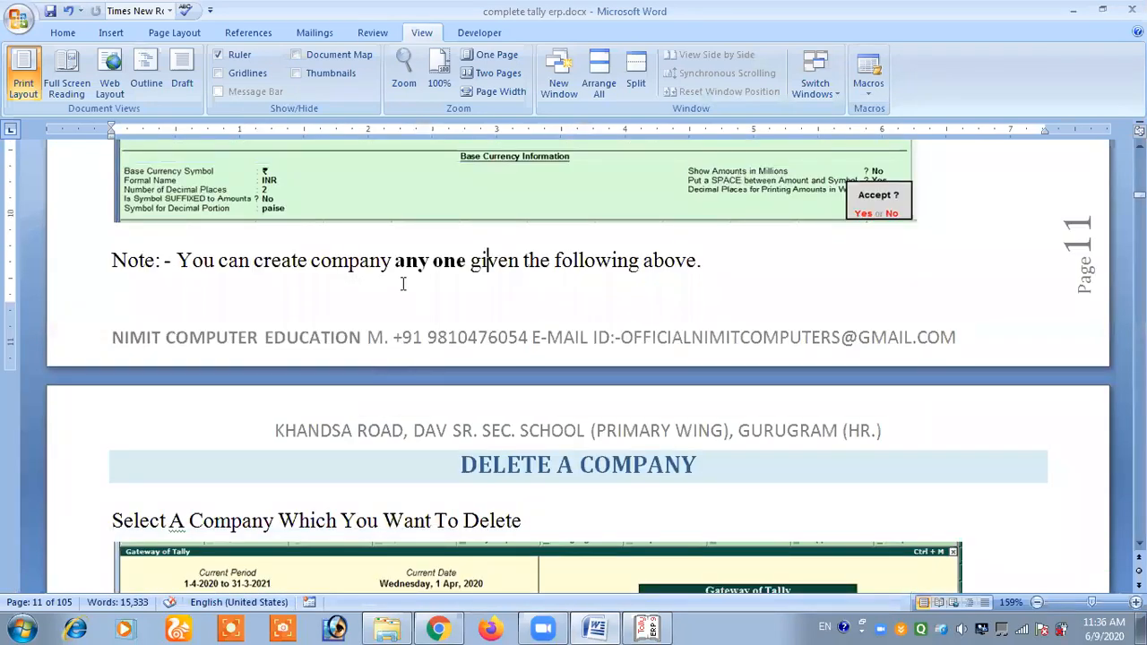
pyautogui.moveTo(395, 260); pyautogui.dragTo(446, 260)
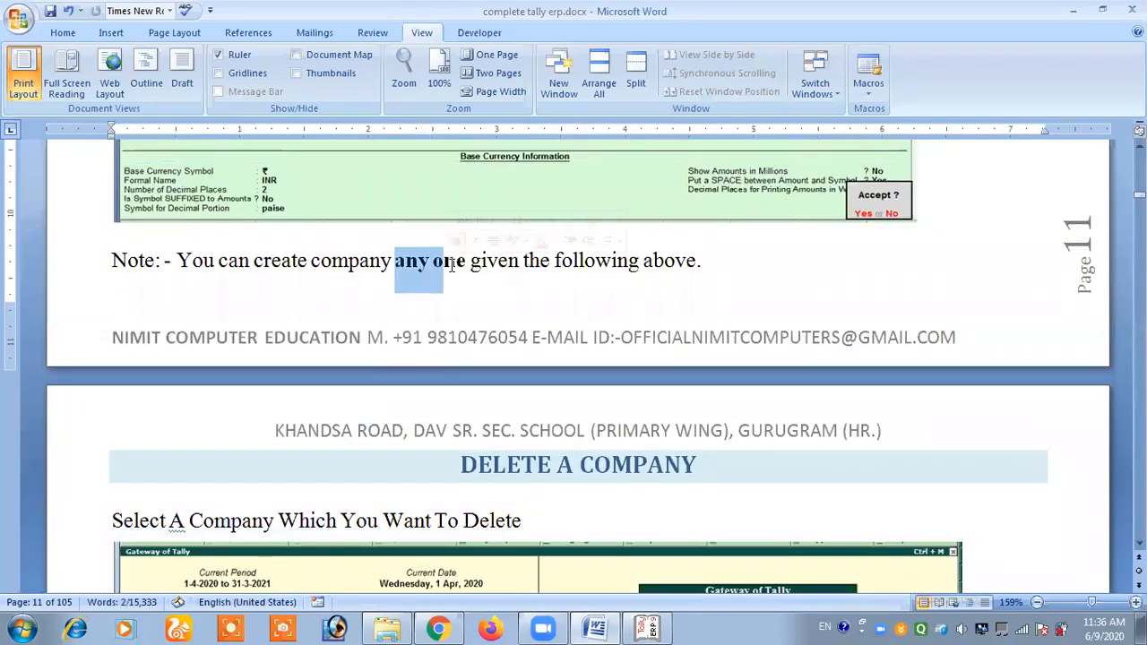
pyautogui.click(457, 261)
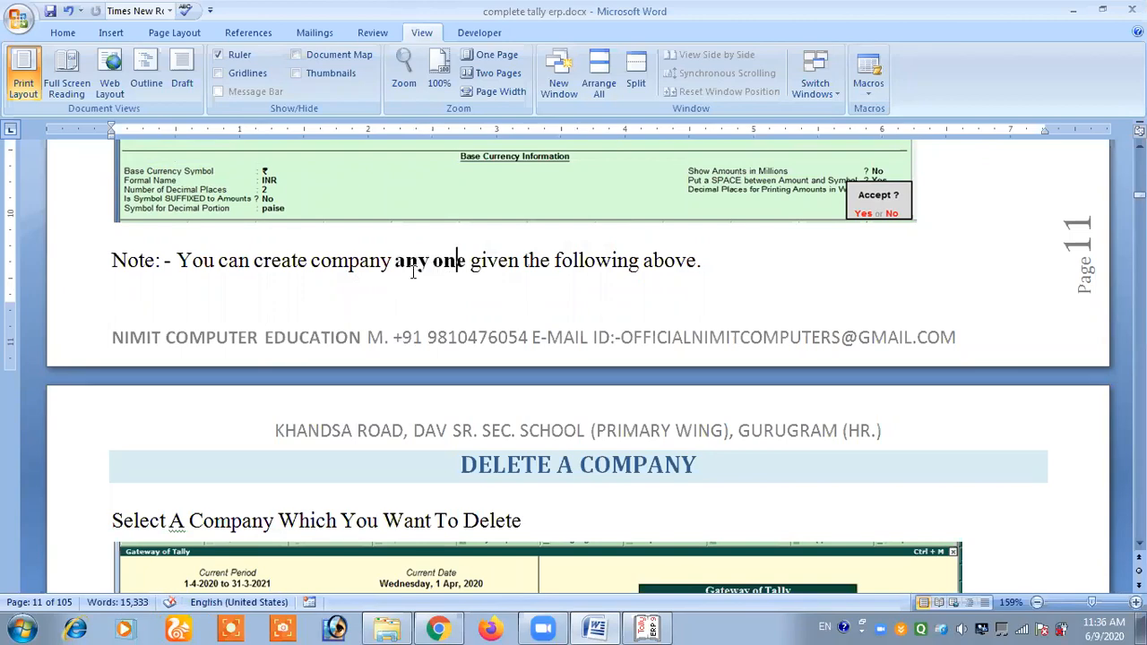
# - Review the example screens for the normal, TallyVault password and security control company methods, and return to the note below them
pyautogui.scroll(7, 364, 312)
pyautogui.scroll(8, 364, 312)
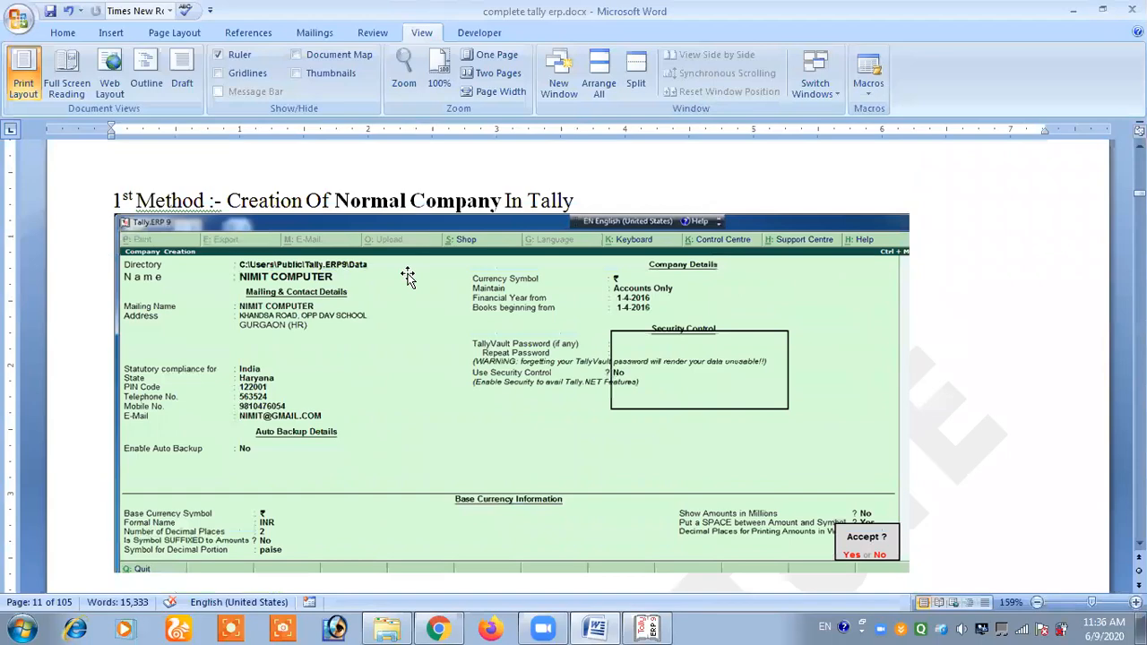
pyautogui.click(407, 277)
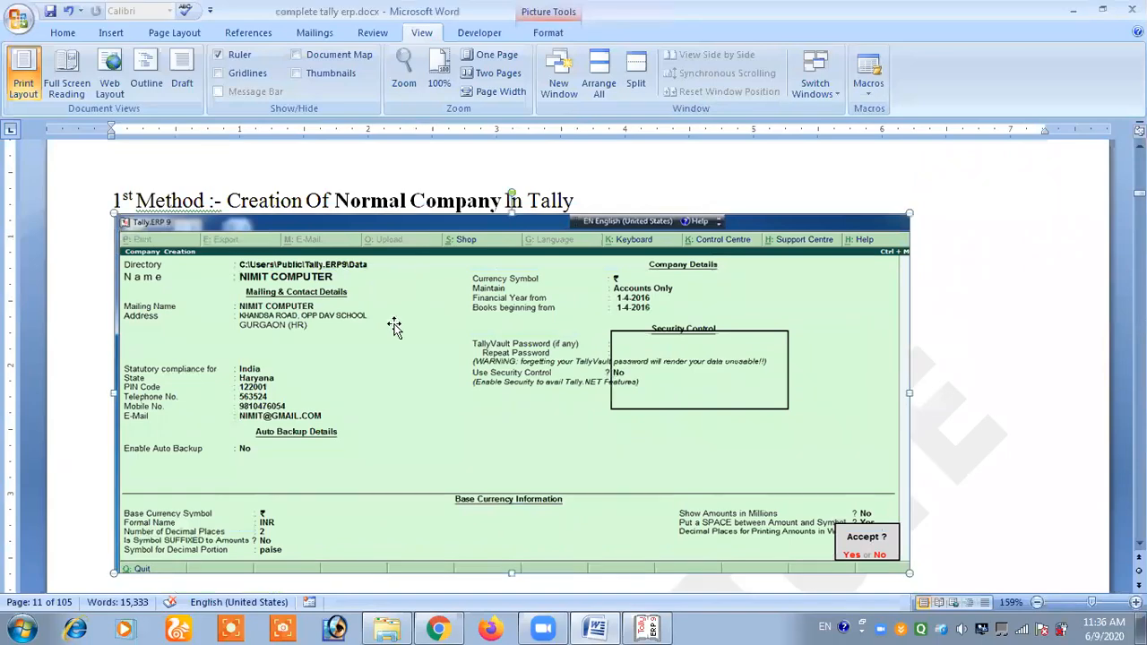
pyautogui.scroll(-15, 394, 323)
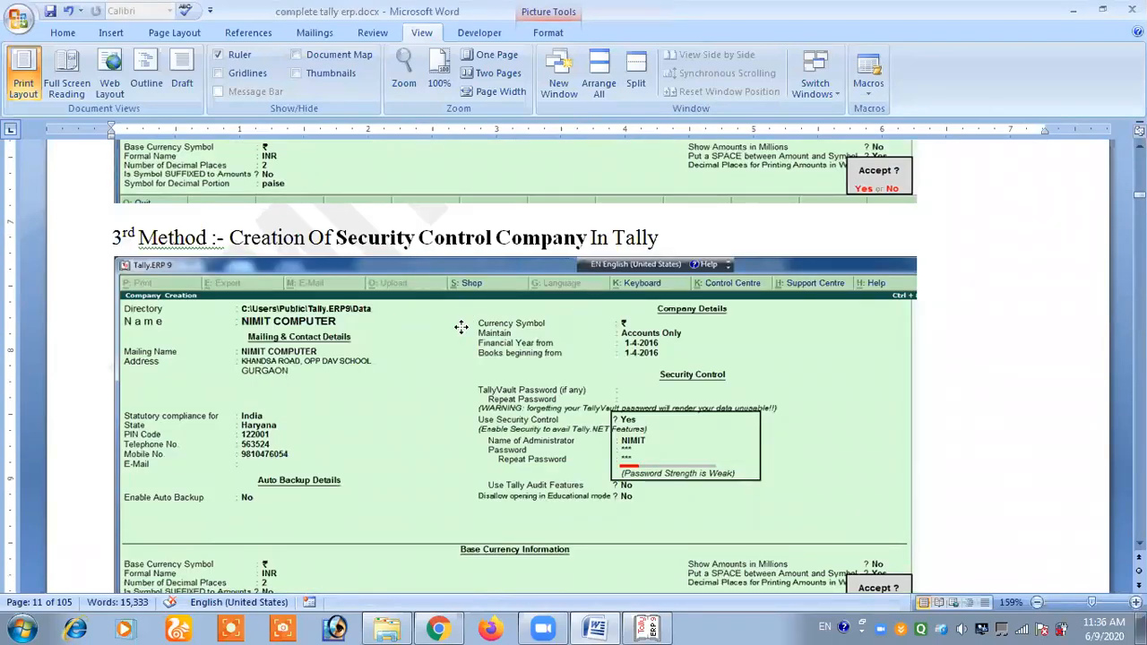
pyautogui.scroll(5, 461, 330)
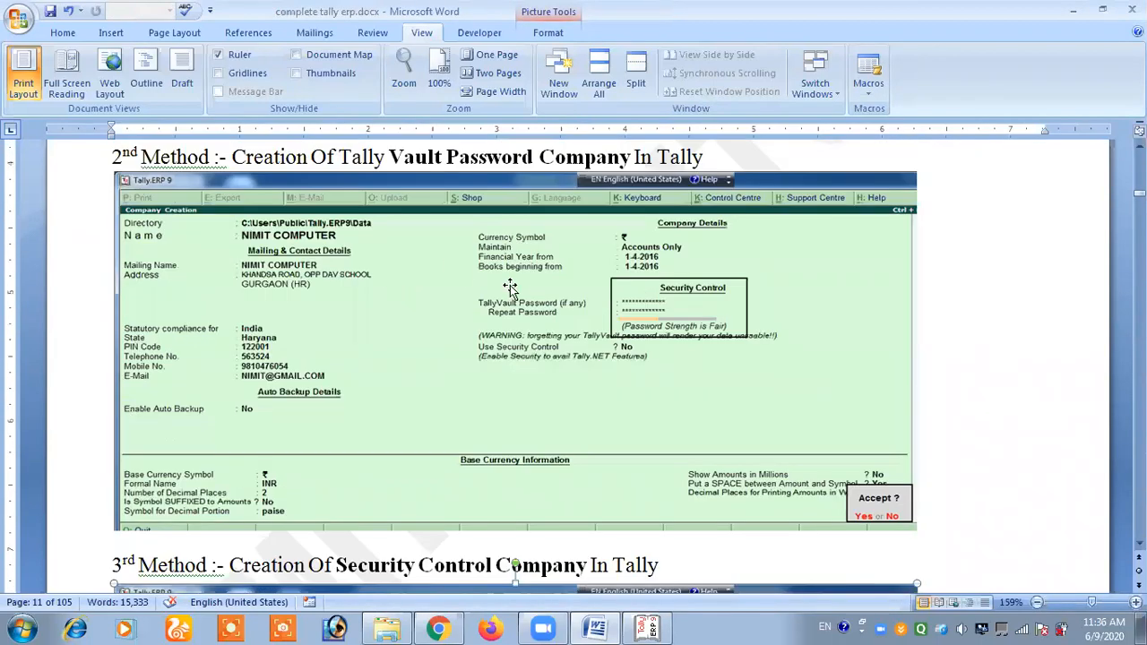
pyautogui.click(347, 321)
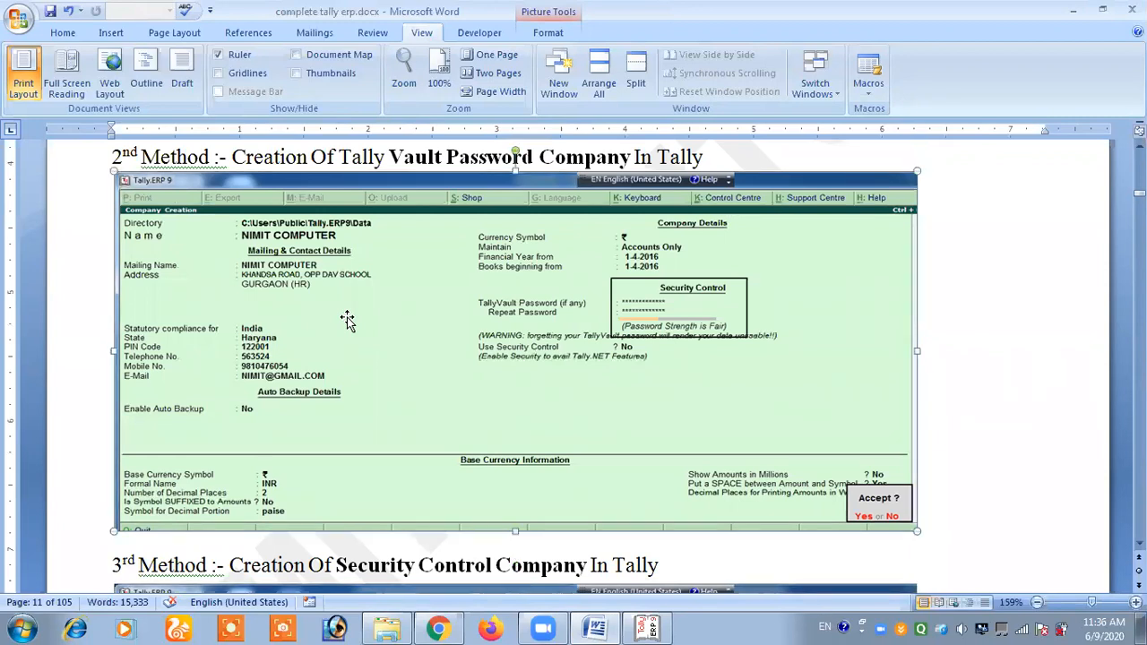
pyautogui.scroll(10, 348, 321)
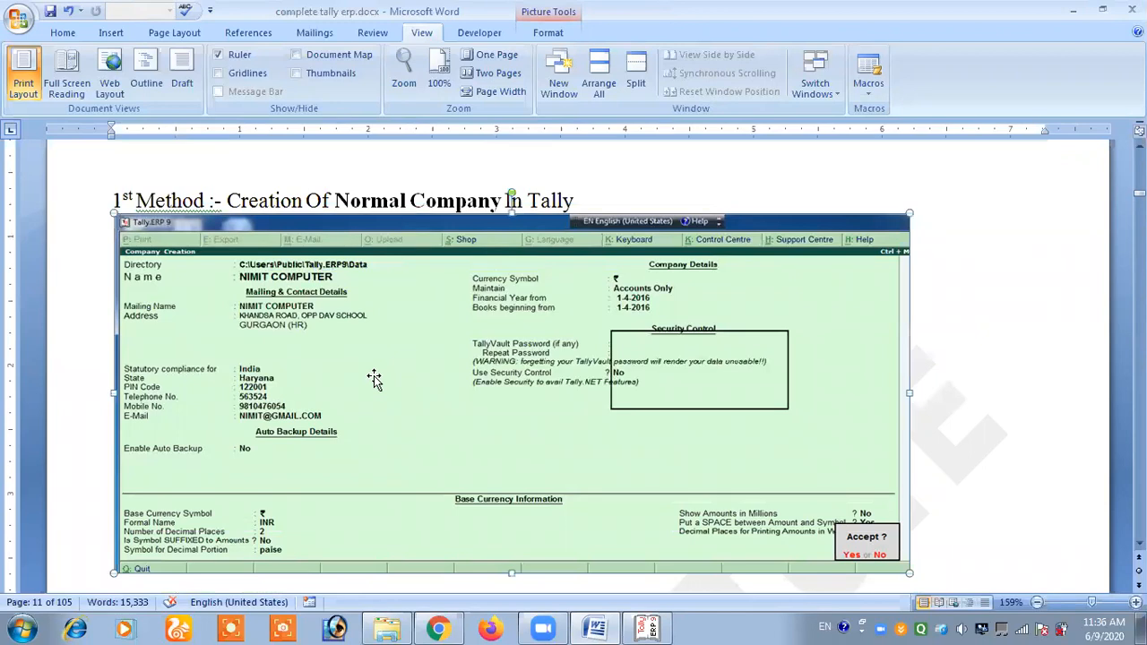
pyautogui.scroll(-10, 374, 379)
pyautogui.click(375, 418)
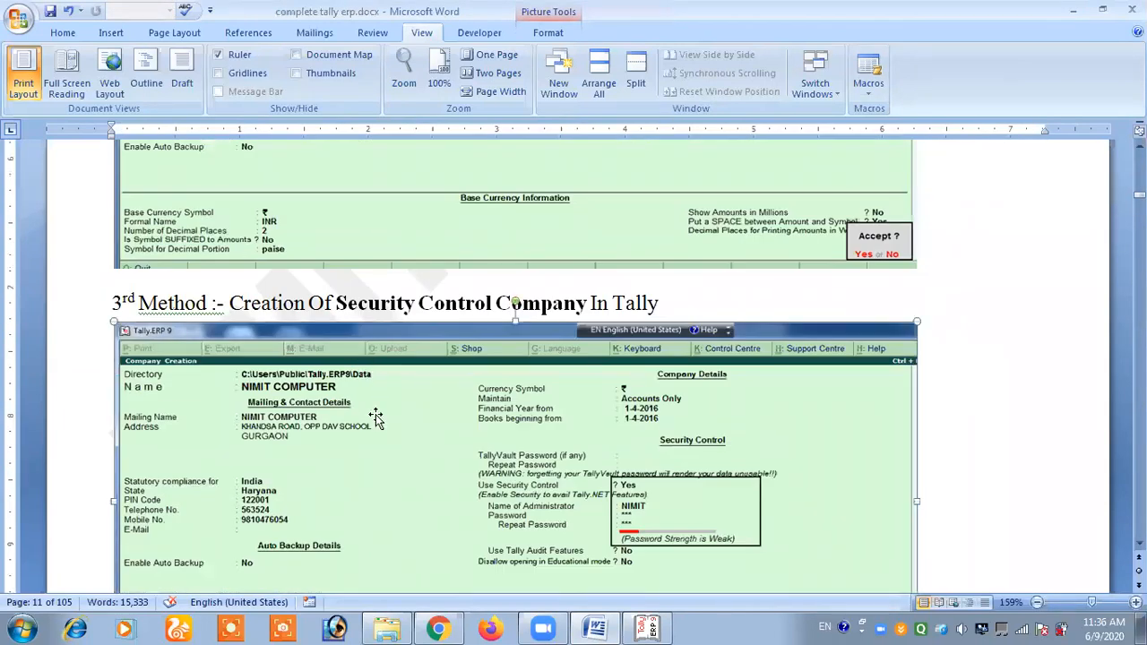
pyautogui.scroll(-5, 375, 418)
pyautogui.click(380, 459)
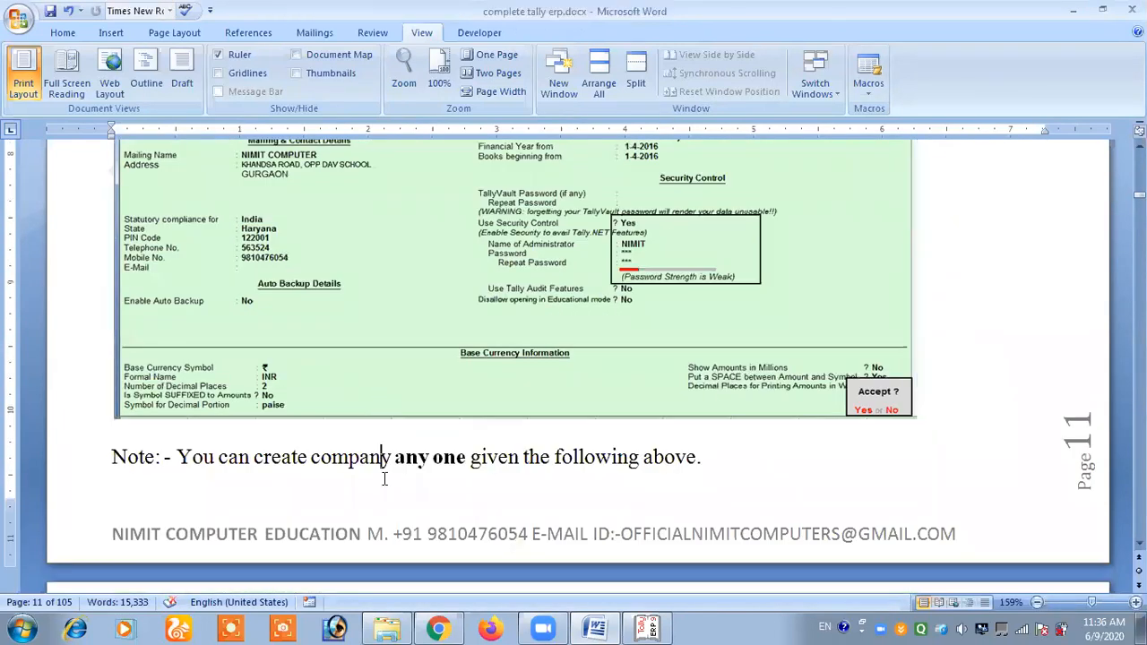